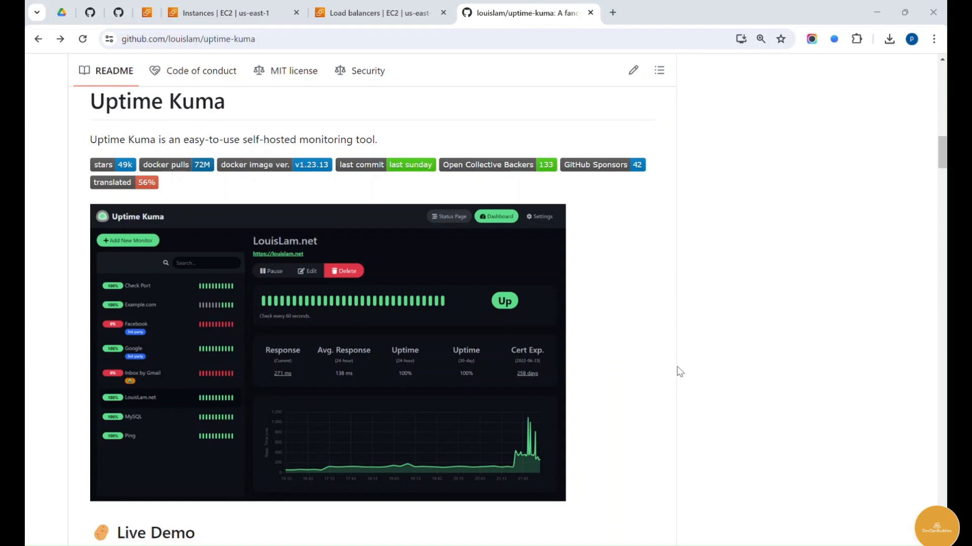
- Examine the Uptime Kuma README's introduction, dashboard screenshot and Live Demo section
scroll(637, 354, up, 5)
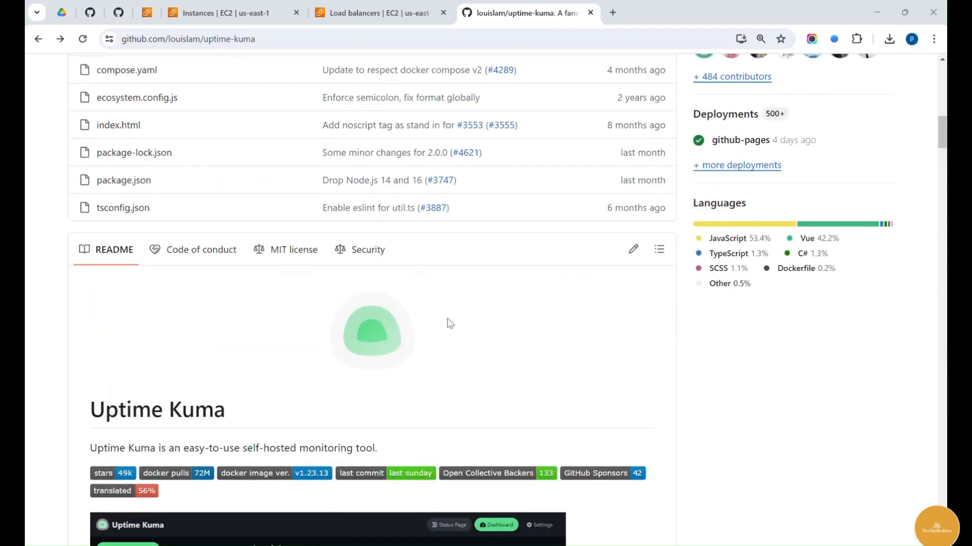
scroll(265, 168, up, 6)
scroll(355, 228, down, 8)
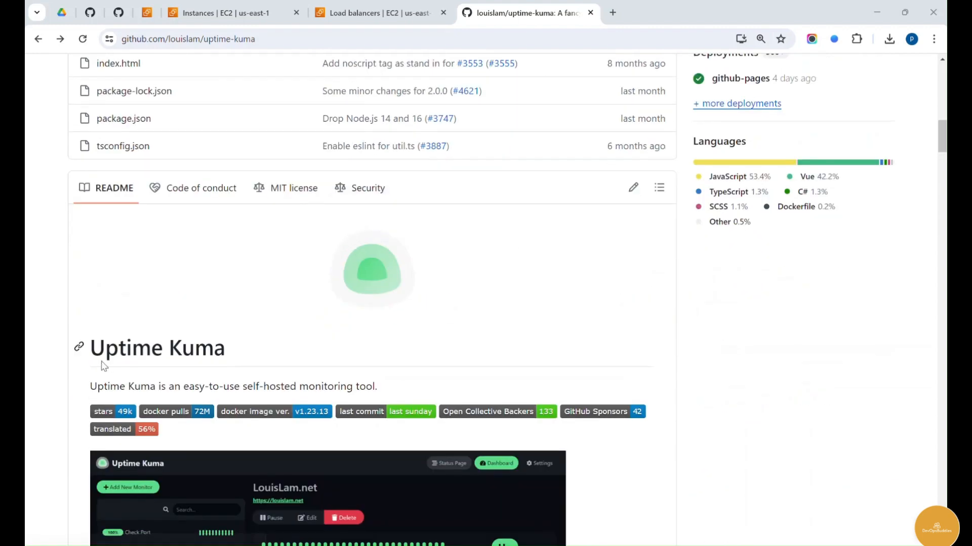
drag(95, 351, 342, 341)
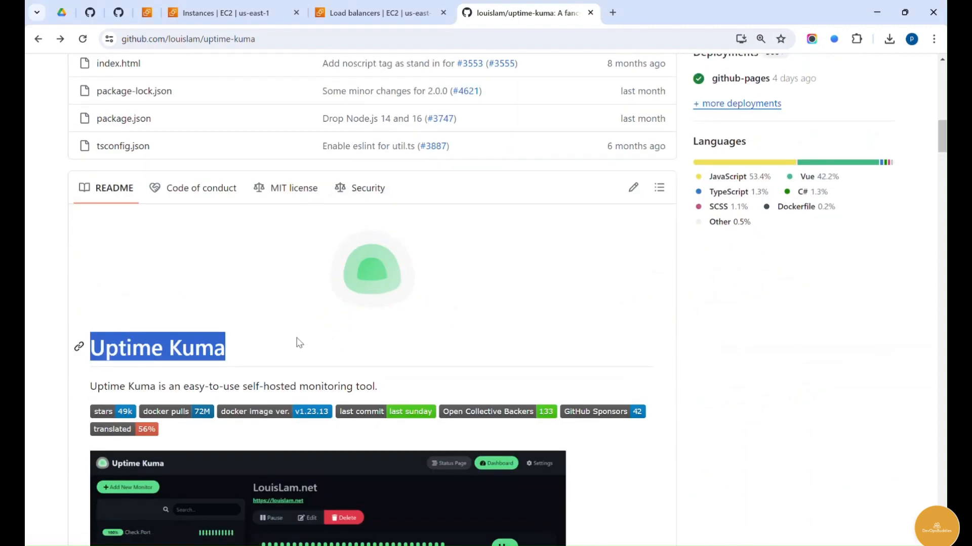
scroll(392, 385, down, 5)
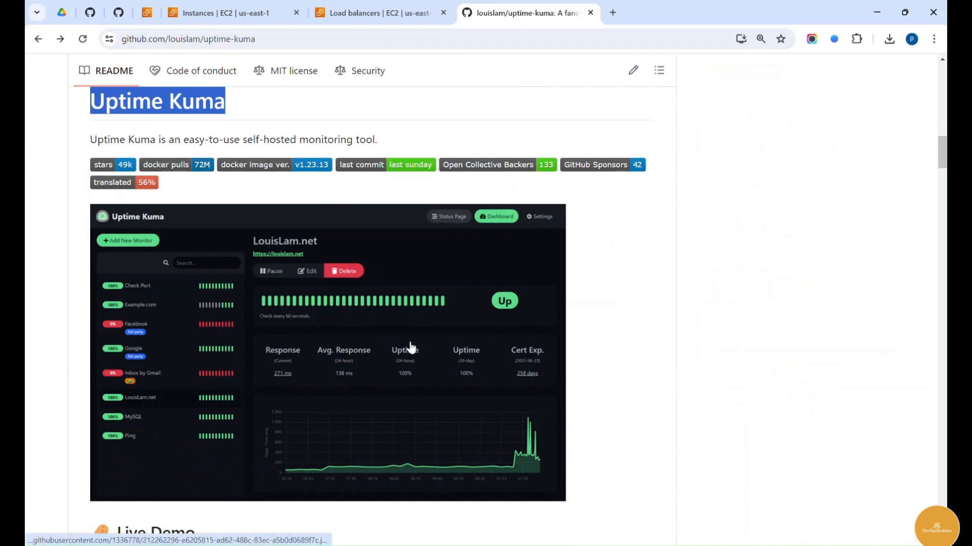
scroll(477, 344, down, 1)
scroll(458, 346, down, 4)
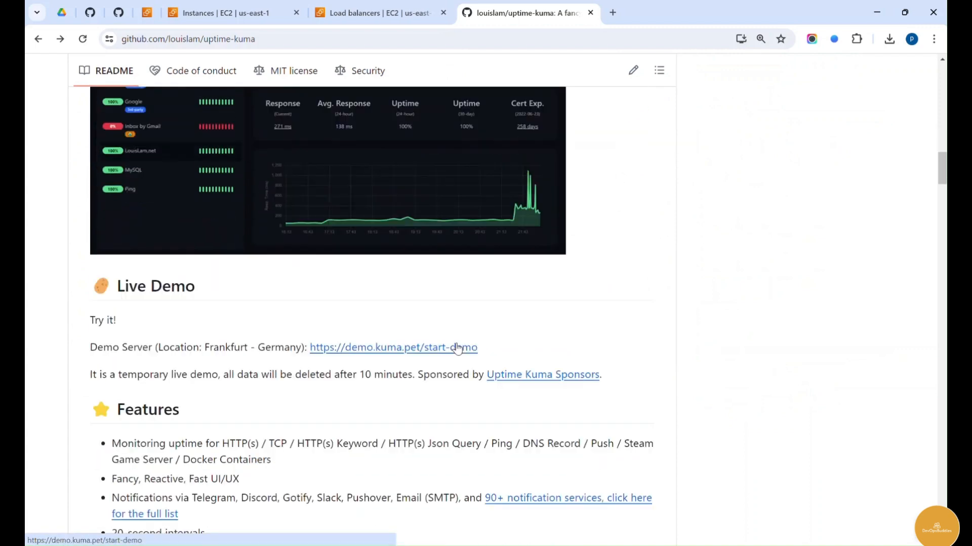
scroll(430, 357, up, 5)
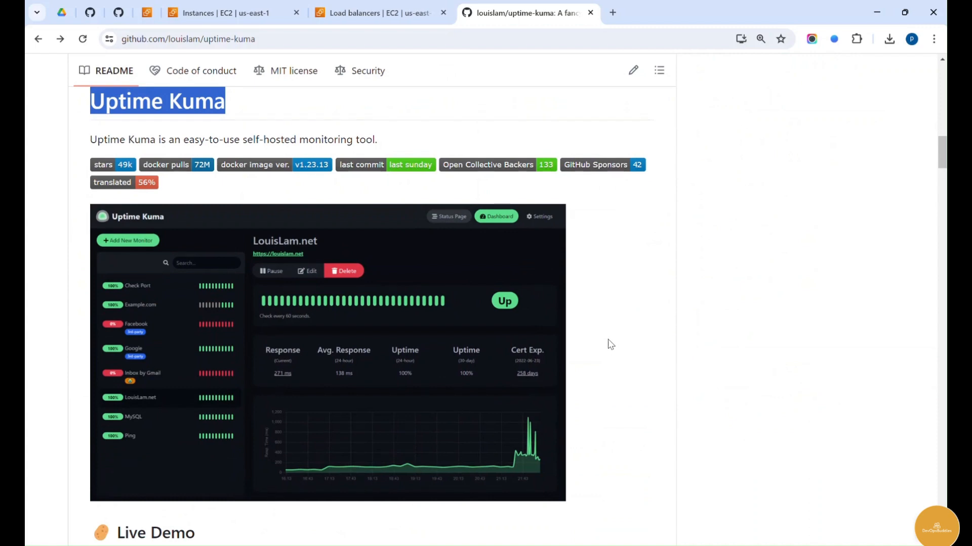
click(609, 277)
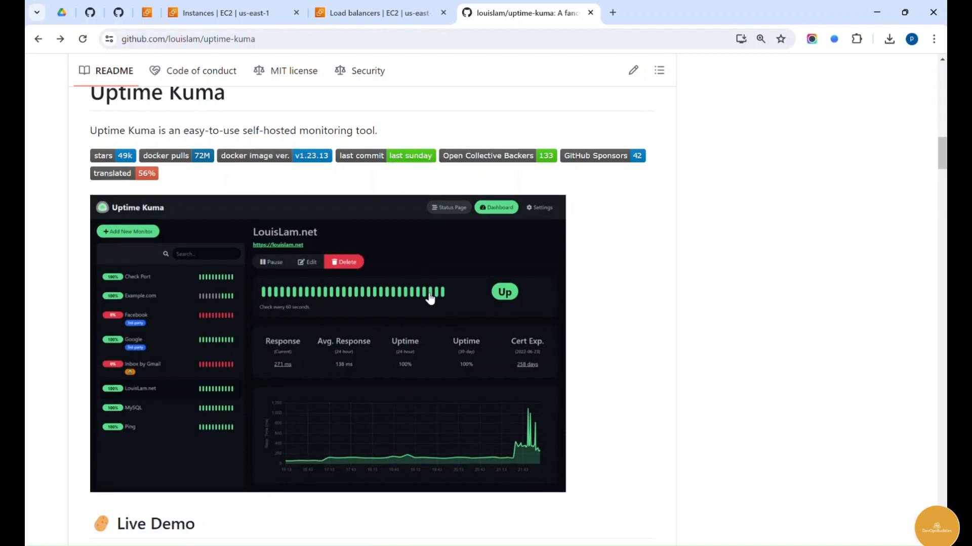
- Look through the uptime-kuma repository's file list and releases, and the README's Features and How to Install sections
scroll(299, 143, up, 5)
scroll(182, 55, up, 2)
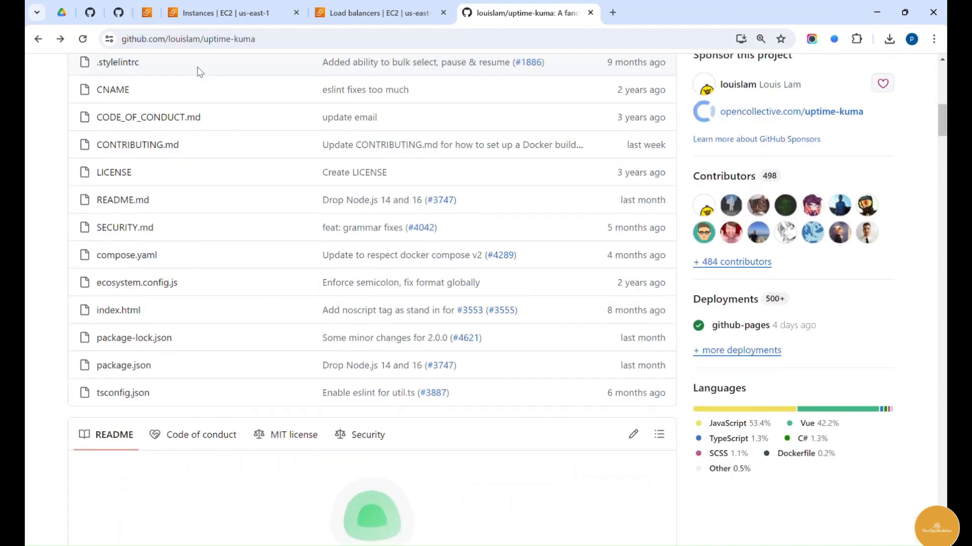
scroll(325, 79, up, 10)
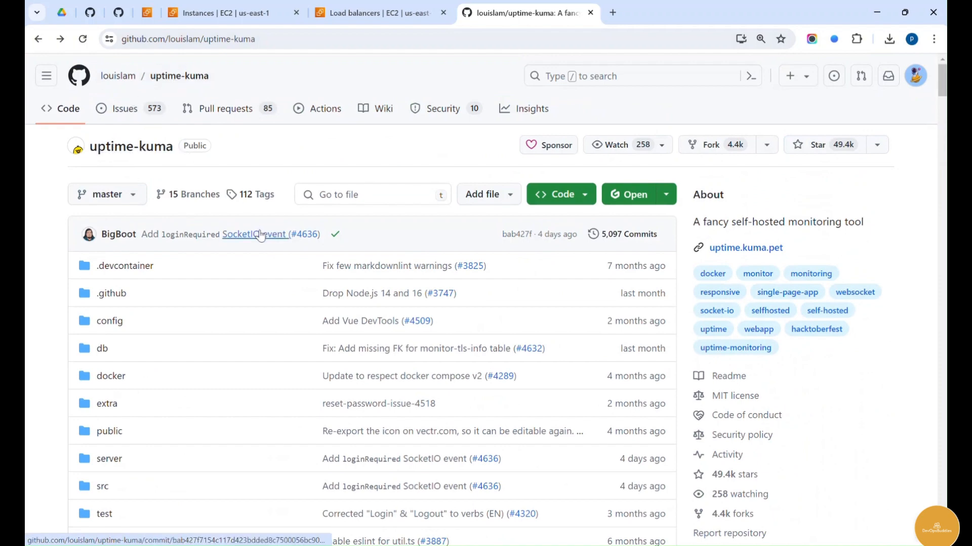
scroll(506, 304, down, 4)
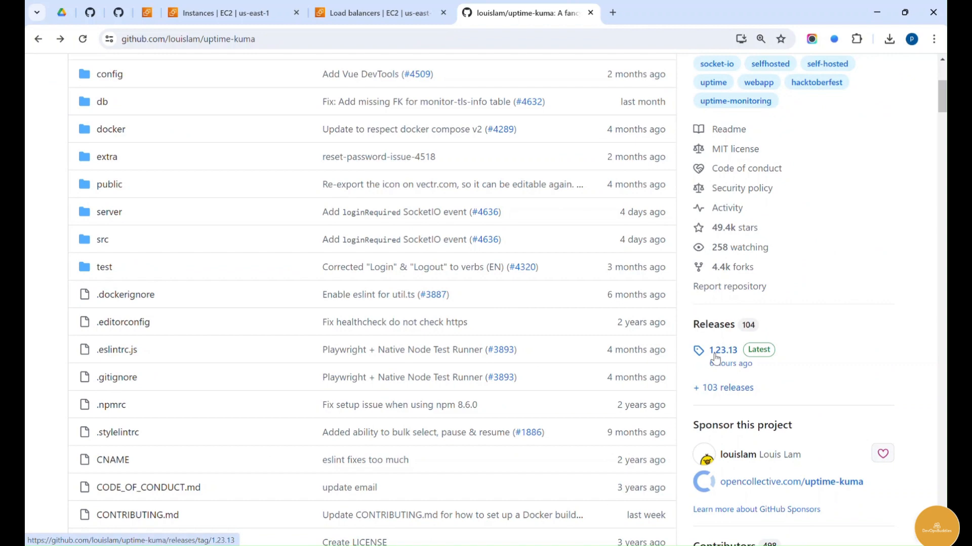
scroll(496, 385, down, 7)
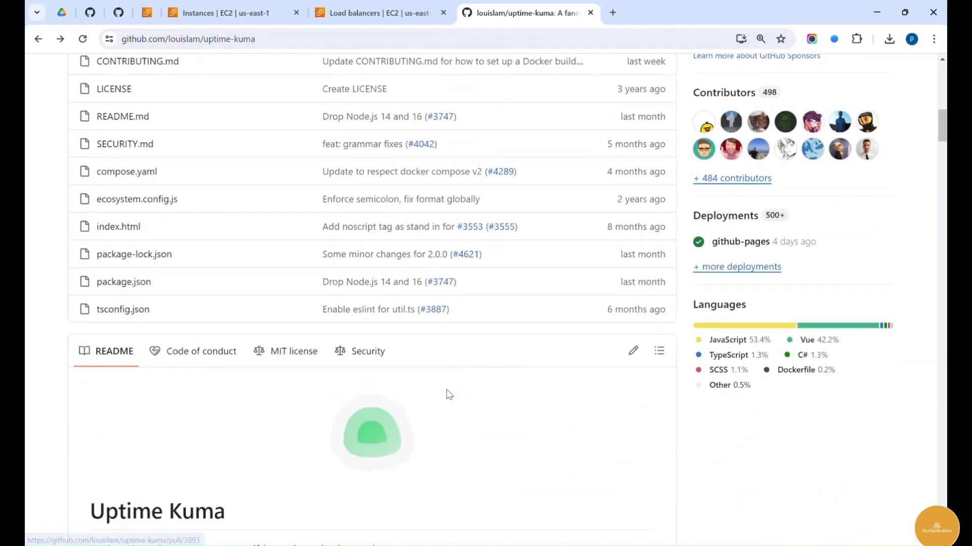
scroll(448, 394, down, 15)
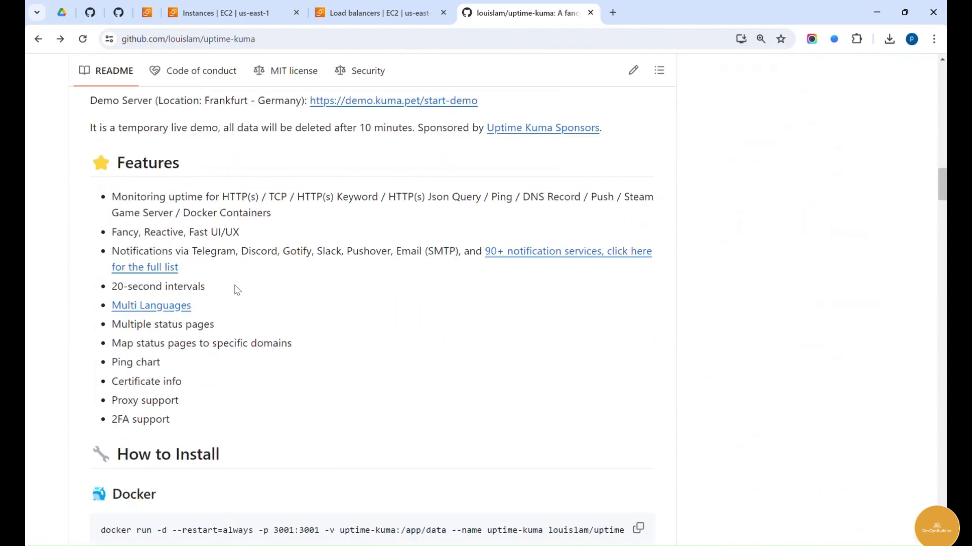
scroll(235, 291, down, 4)
scroll(304, 374, up, 5)
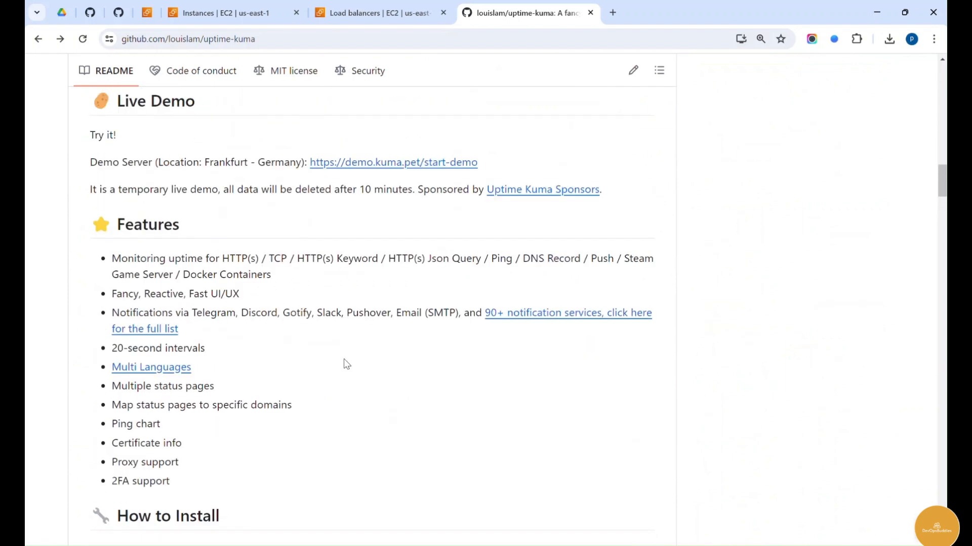
scroll(346, 363, up, 4)
scroll(314, 407, down, 7)
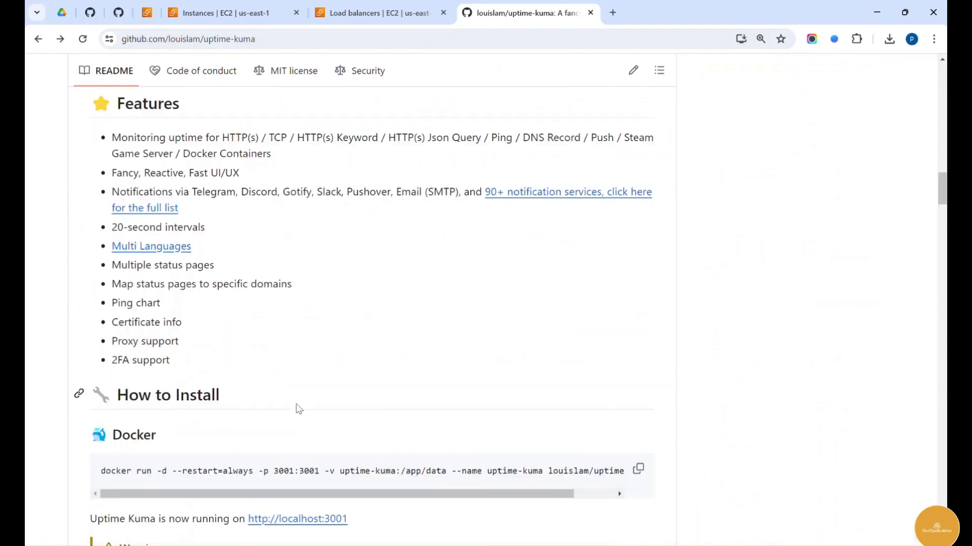
scroll(274, 354, up, 11)
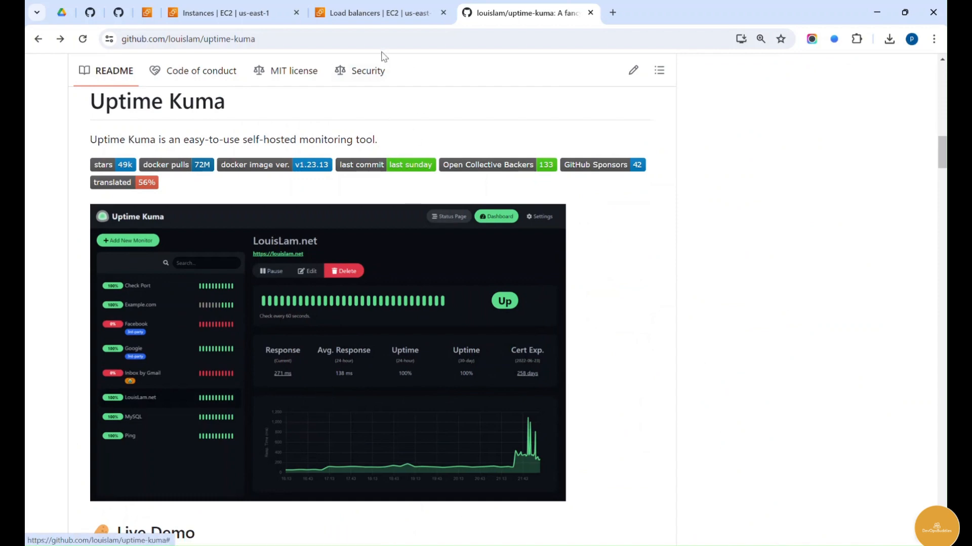
- Open a terminal session on the Demo1 EC2 instance using EC2 Instance Connect with the ec2-user username
click(366, 14)
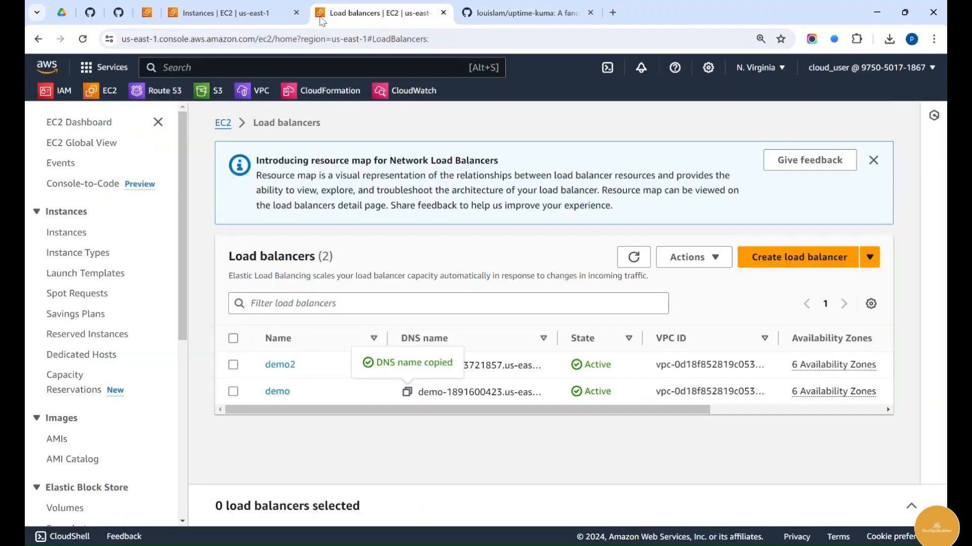
click(232, 13)
click(368, 216)
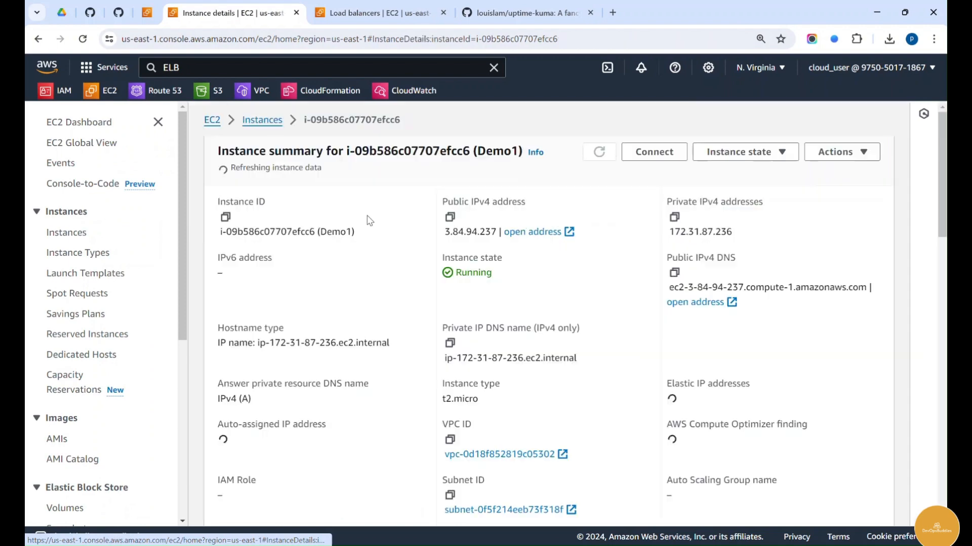
click(655, 151)
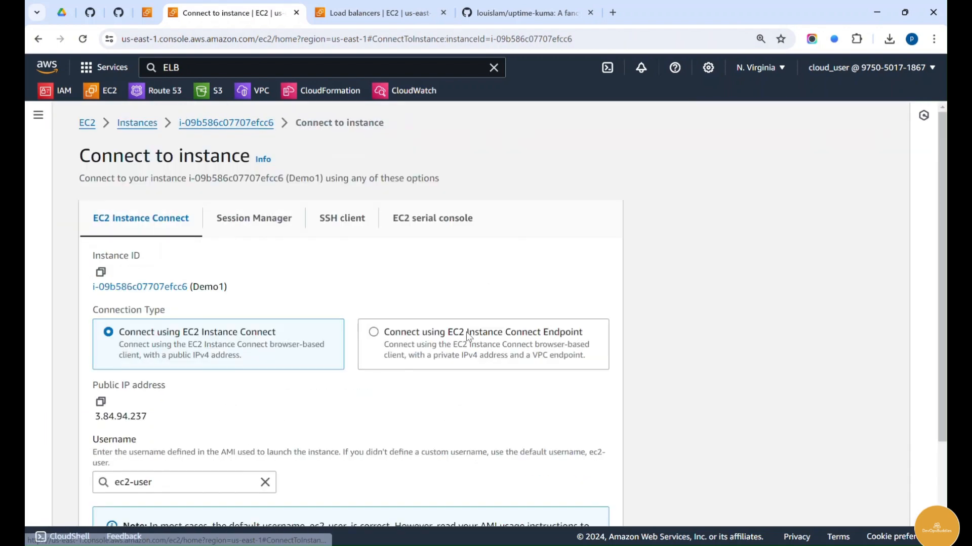
scroll(565, 449, down, 3)
click(582, 503)
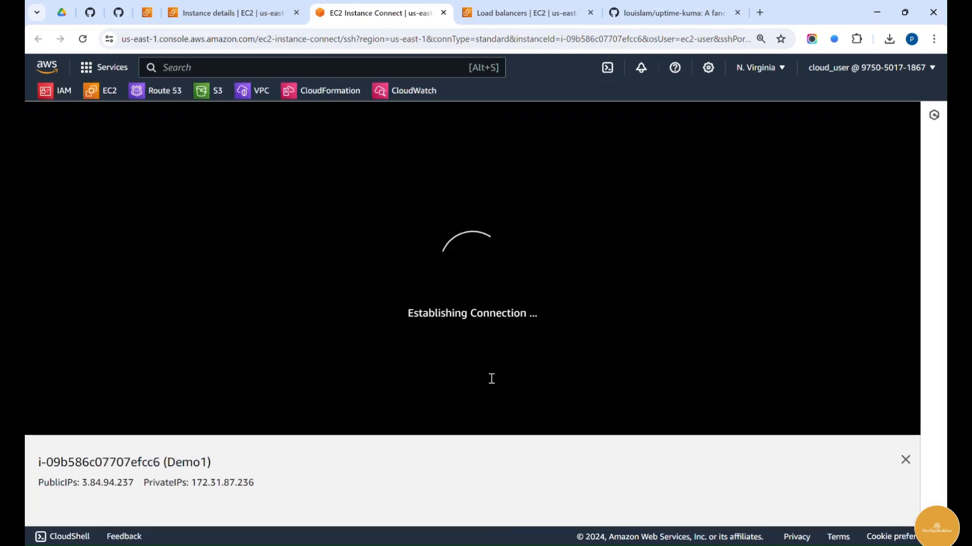
- Copy the docker run command from the Uptime Kuma README's Docker install section and view the rest of its line
click(658, 15)
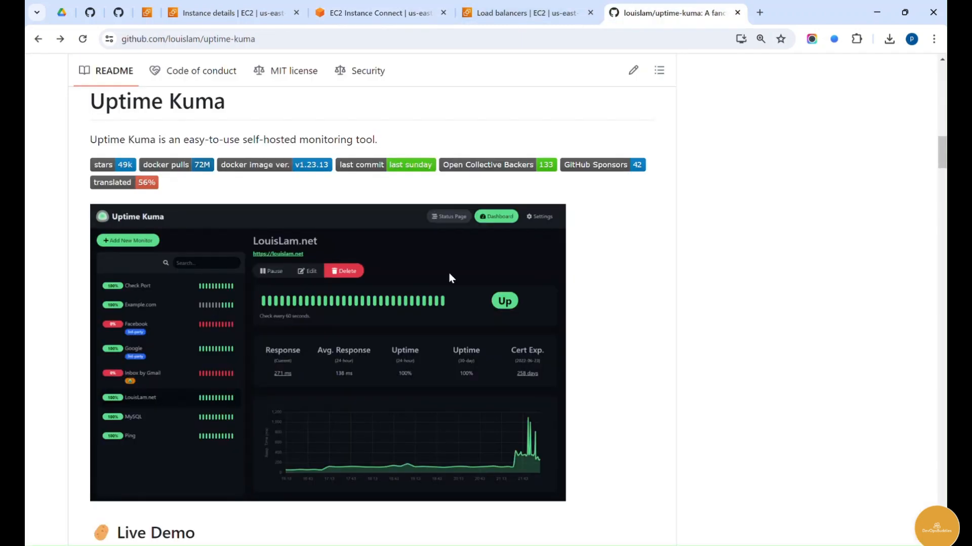
scroll(449, 275, down, 12)
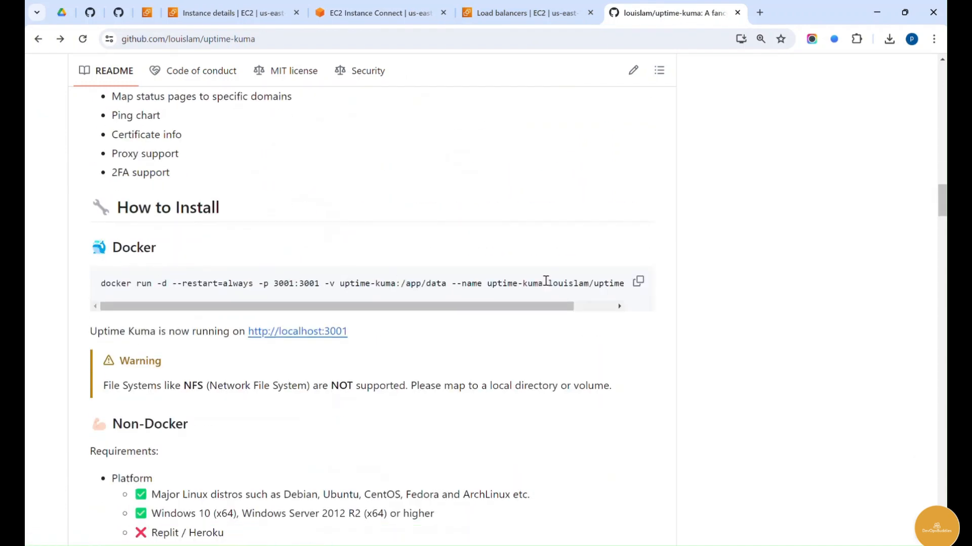
click(638, 282)
click(383, 13)
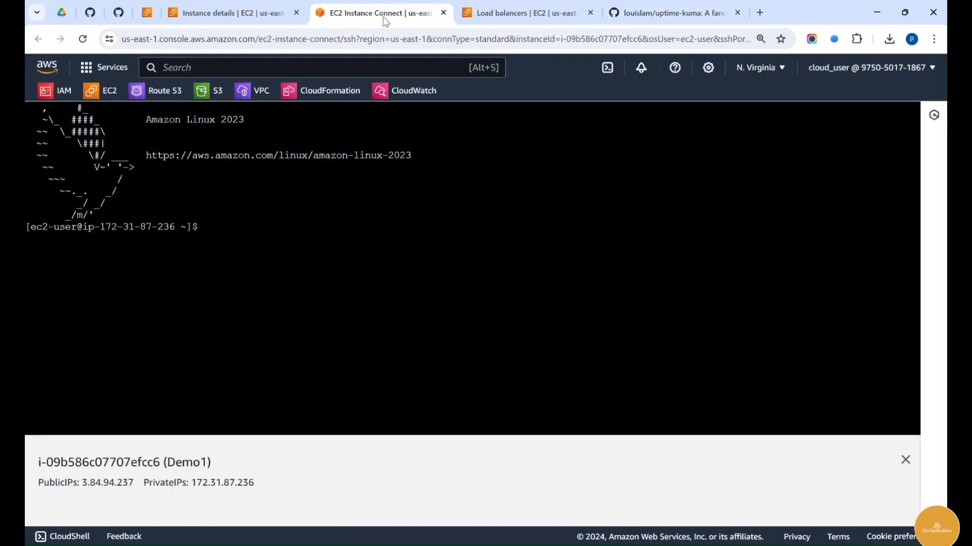
click(653, 9)
drag(569, 307, 653, 313)
drag(653, 314, 607, 289)
- In the Demo1 terminal session, switch to root with sudo -i and check for Docker with docker ps
click(349, 19)
text(sudo -i)
key(Return)
text(docker ps)
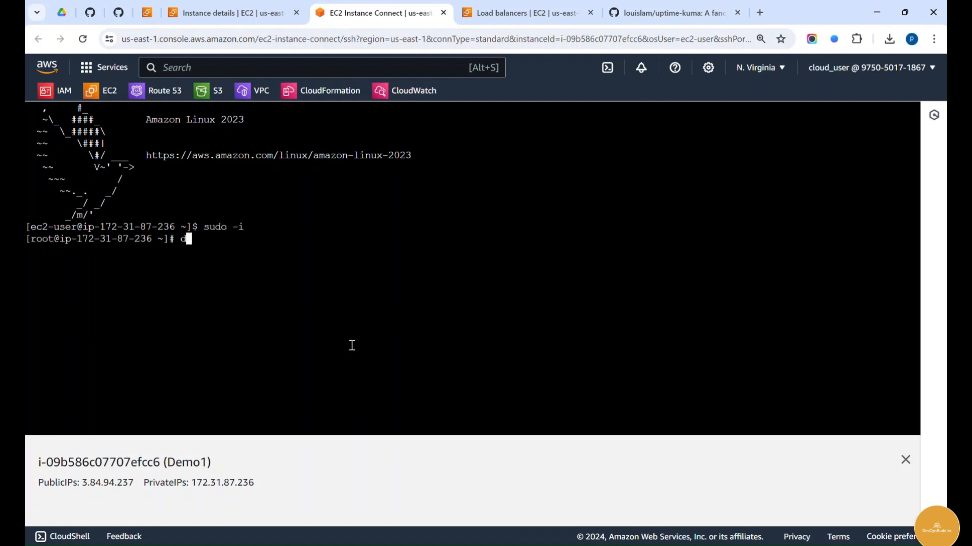
key(Return)
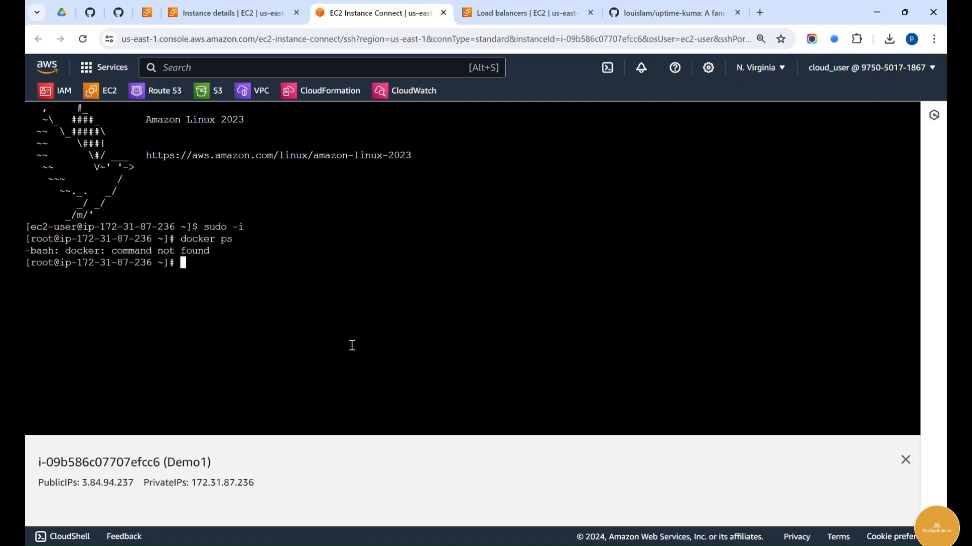
- Install Docker with yum install docker -y and check its service with systemctl status docker
text(yum install docker -y)
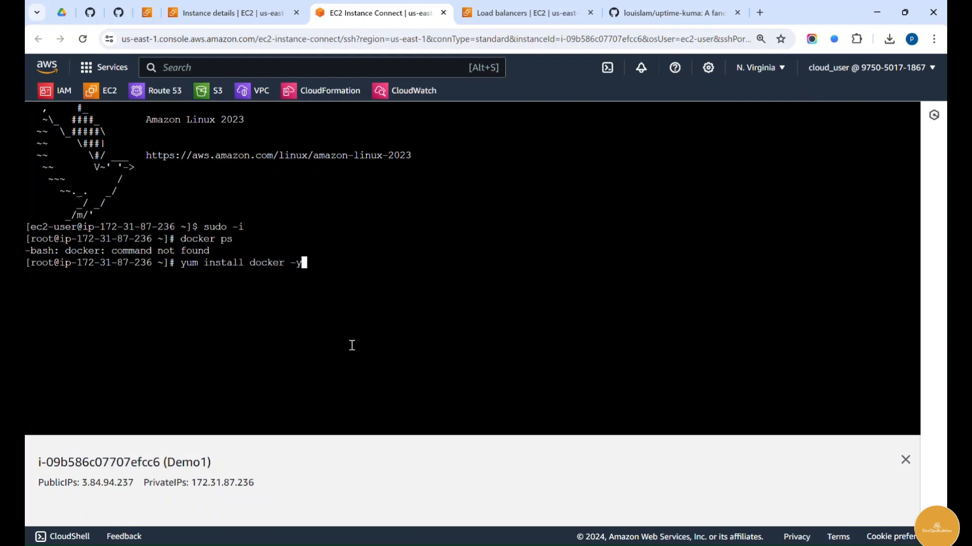
key(Return)
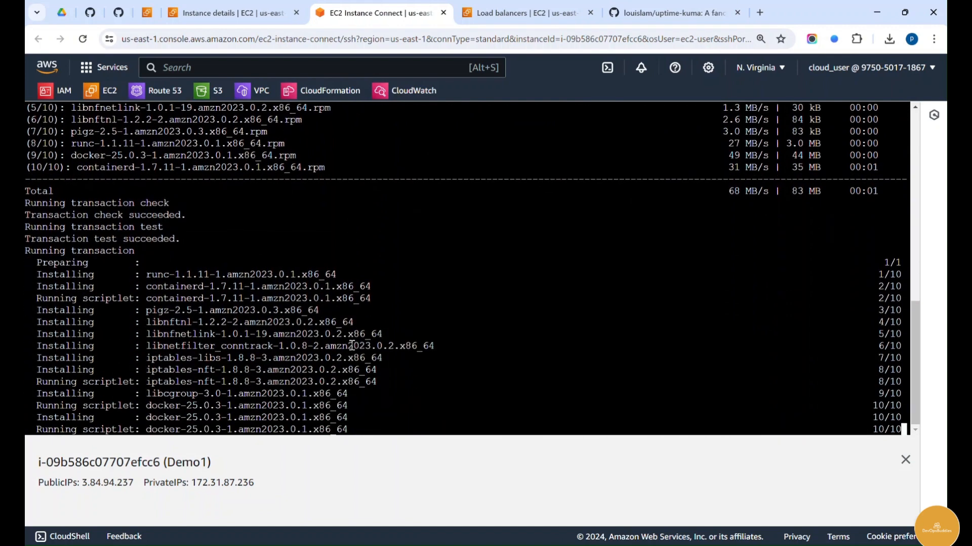
text(ser)
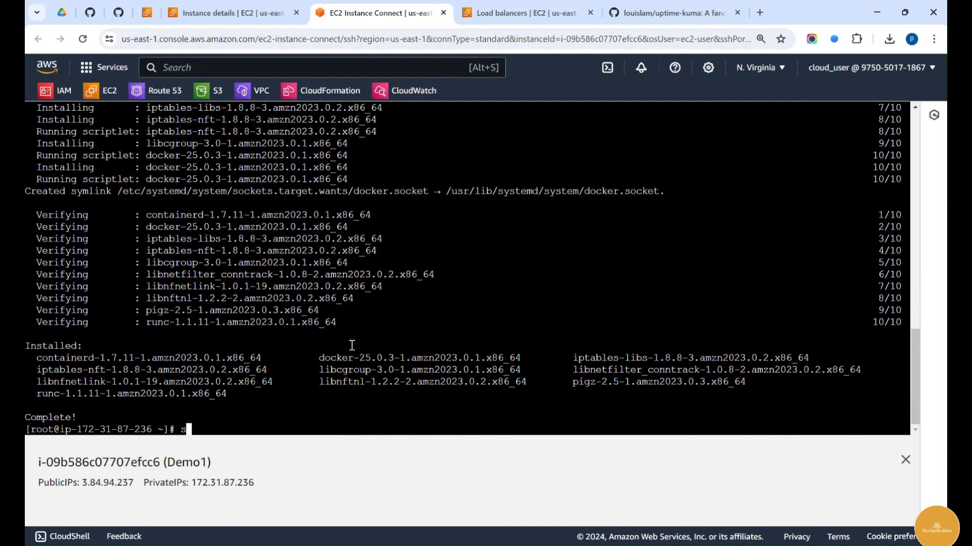
key(BackSpace)
key(BackSpace)
key(BackSpace)
text(systemctl status docke)
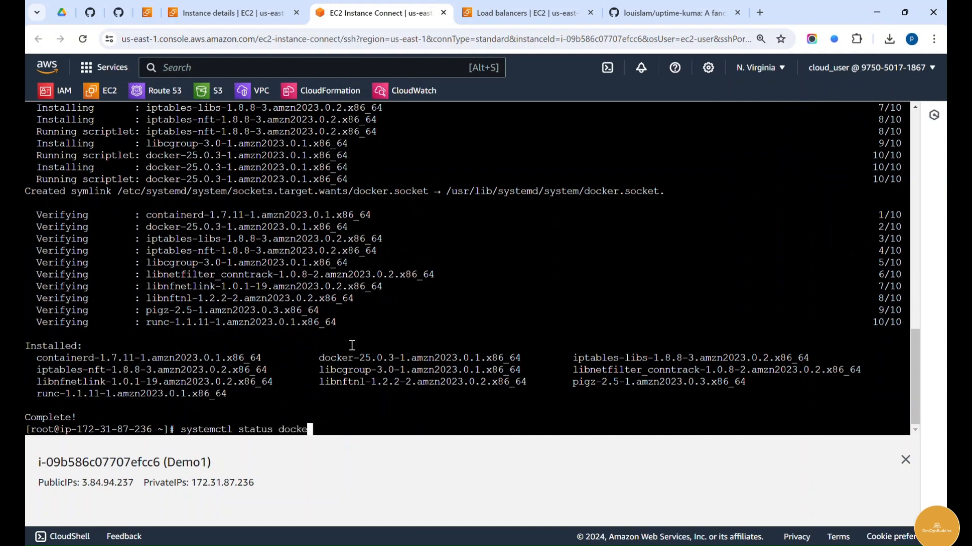
text(r)
key(Return)
- Start the Docker service by changing the previous status command to systemctl start docker
key(Up)
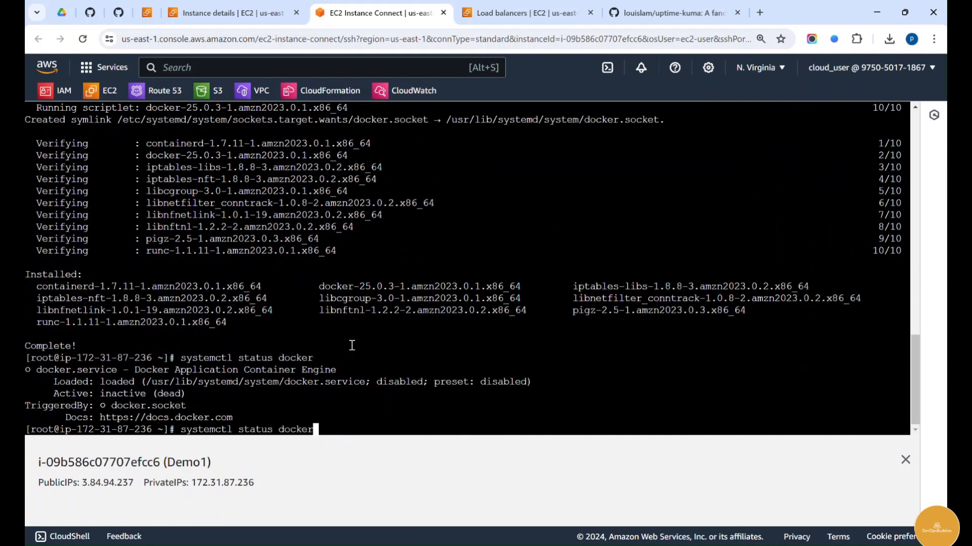
key(Left)
key(Left)
key(Left)
key(Left)
key(Left)
key(Left)
key(Left)
key(BackSpace)
key(BackSpace)
key(BackSpace)
text(rt)
key(Return)
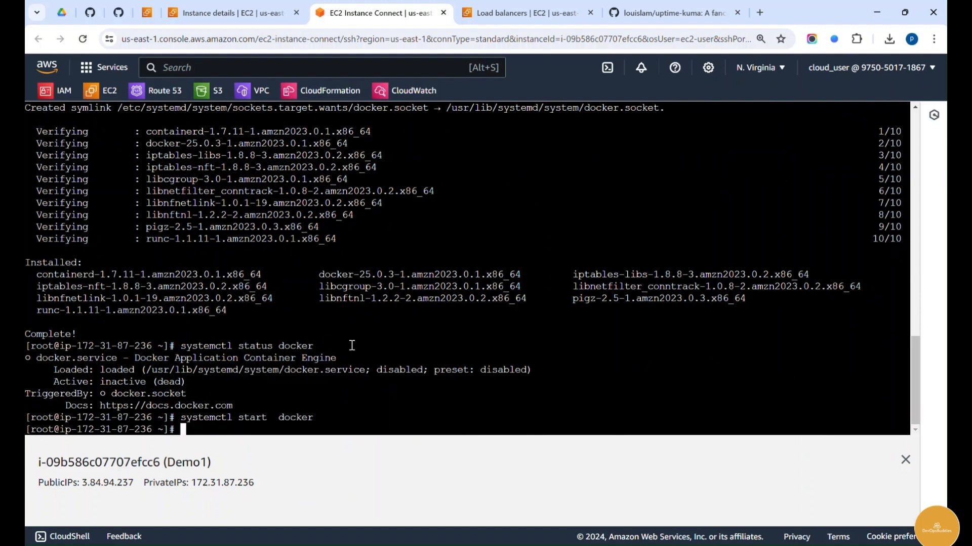
- Clear the terminal, recheck the Docker service with systemctl status docker, and list running containers with docker ps
key(ctrl+l)
key(Up)
key(Up)
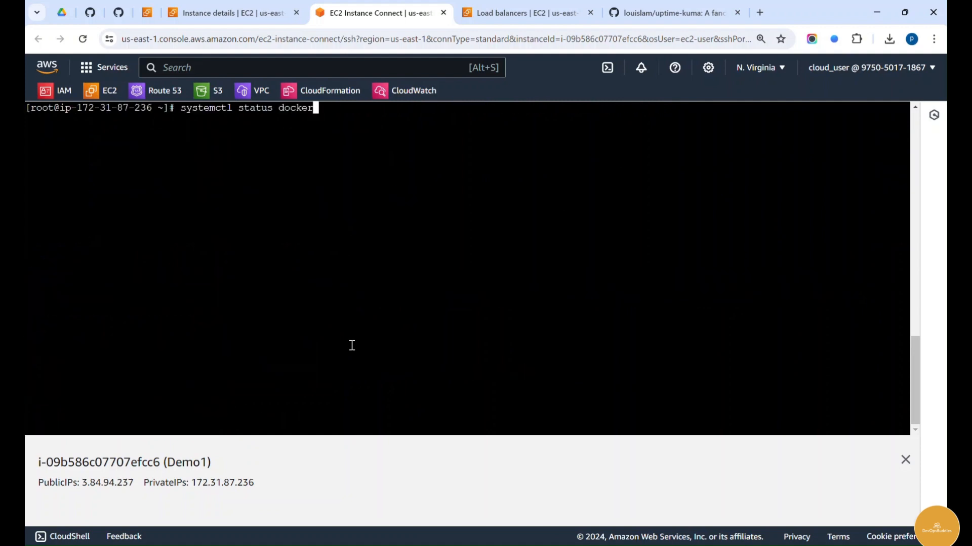
key(Return)
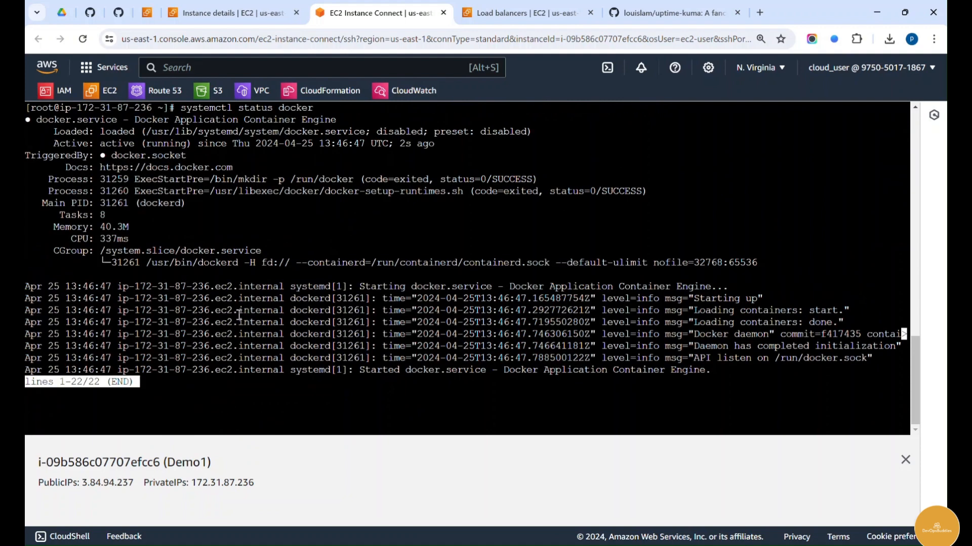
key(q)
key(ctrl+l)
text(docker ps)
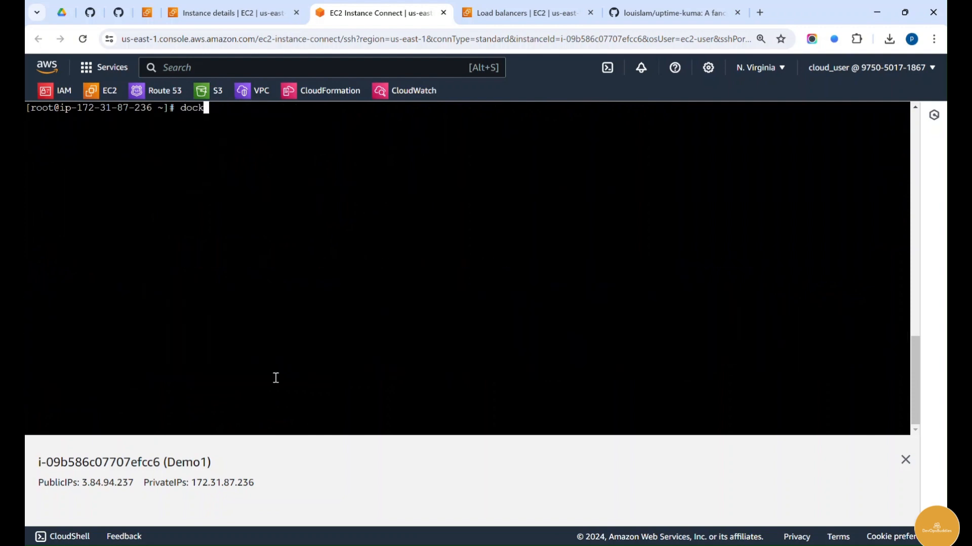
key(Return)
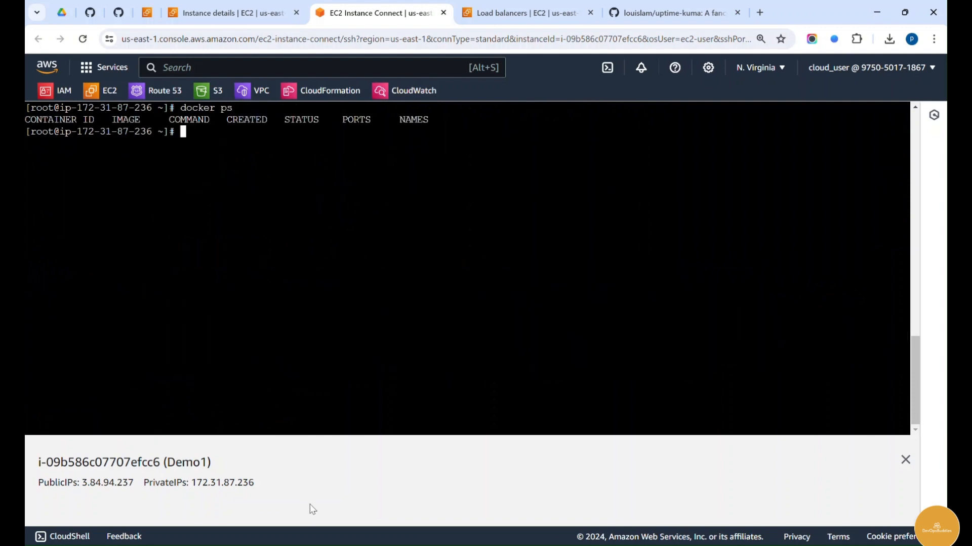
- Switch to Notepad++ and copy the full docker run command for louislam/uptime-kuma:1.23.13
key(alt+Tab)
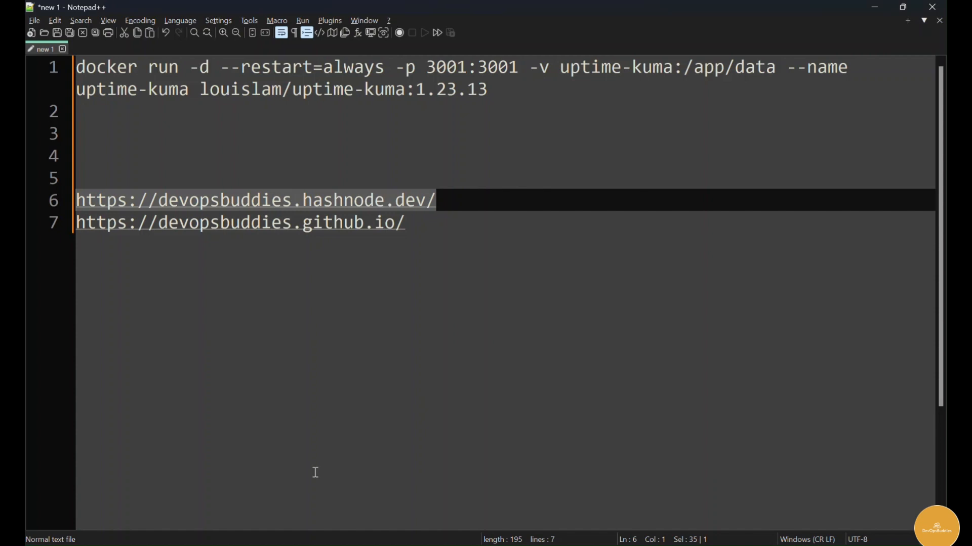
click(81, 68)
click(504, 90)
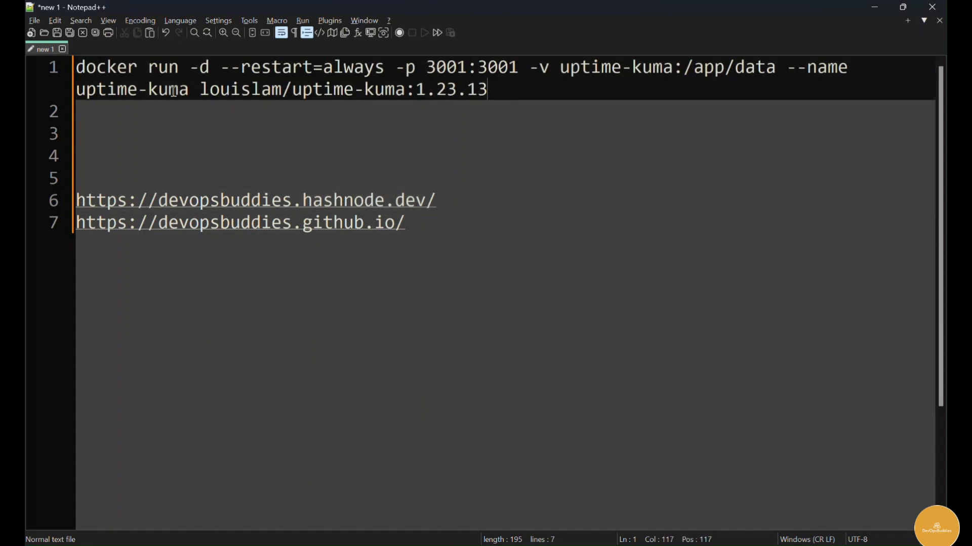
shift+click(80, 68)
key(ctrl+c)
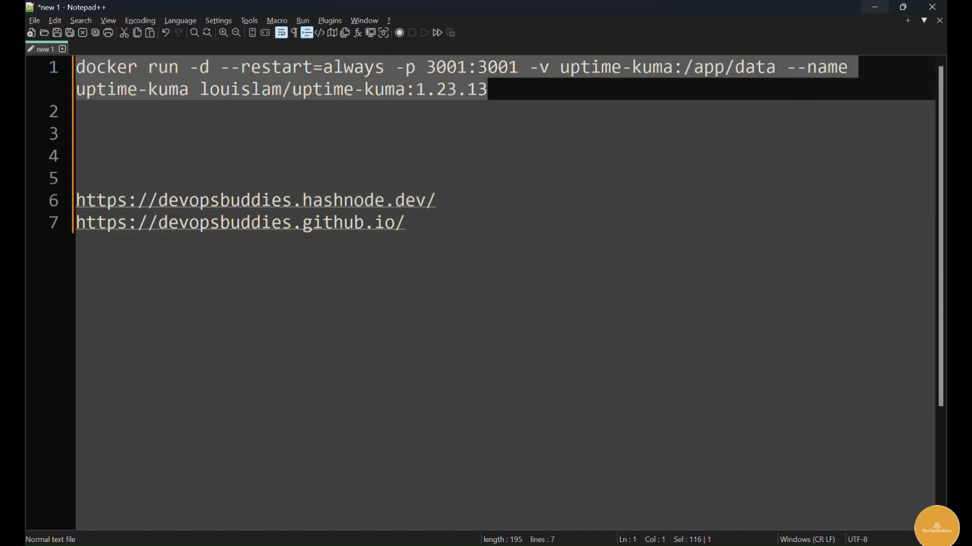
- Return to the Demo1 terminal session in the browser, paste the copied uptime-kuma docker run command and execute it
click(876, 7)
click(672, 11)
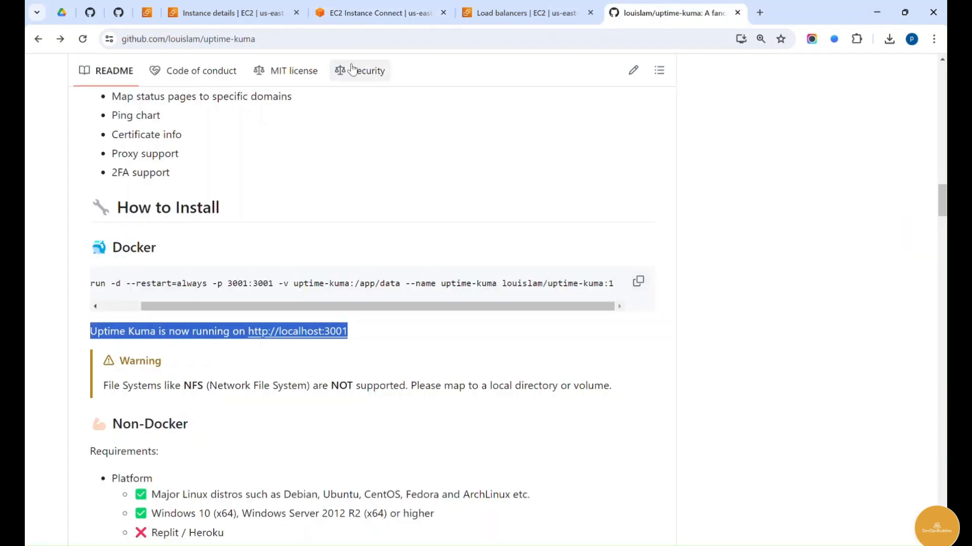
click(354, 19)
right_click(349, 211)
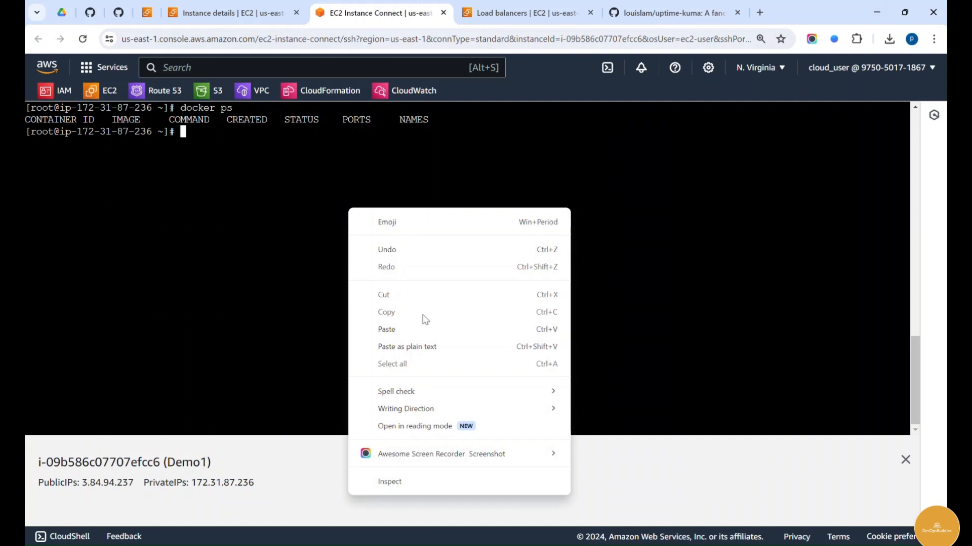
click(408, 330)
key(Return)
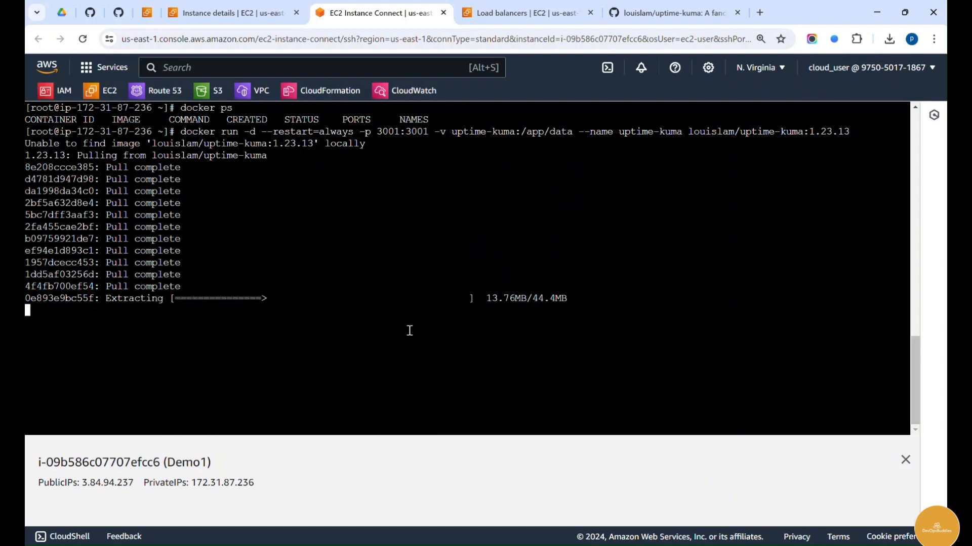
- Check the 3001:3001 port mapping against the GitHub README, and list the running containers with docker ps
double_click(387, 131)
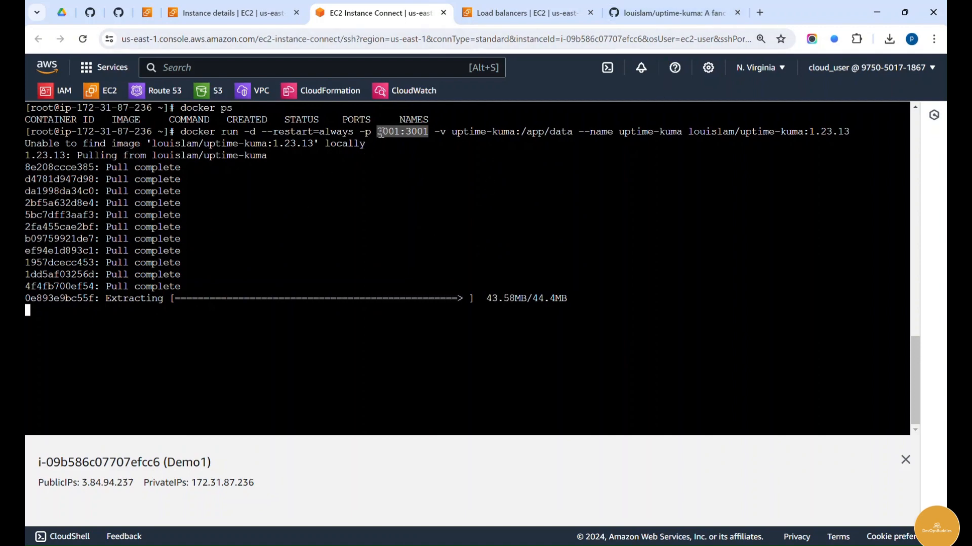
click(680, 15)
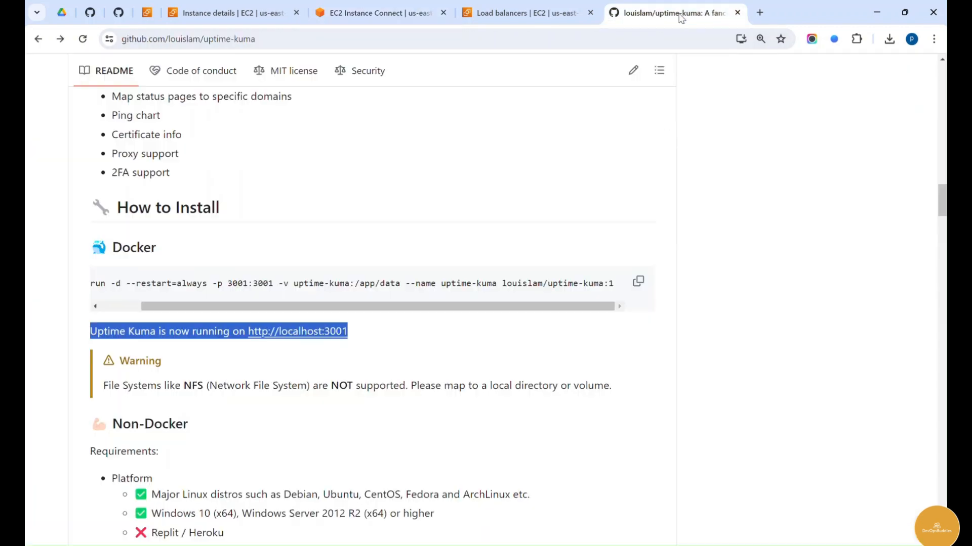
click(360, 17)
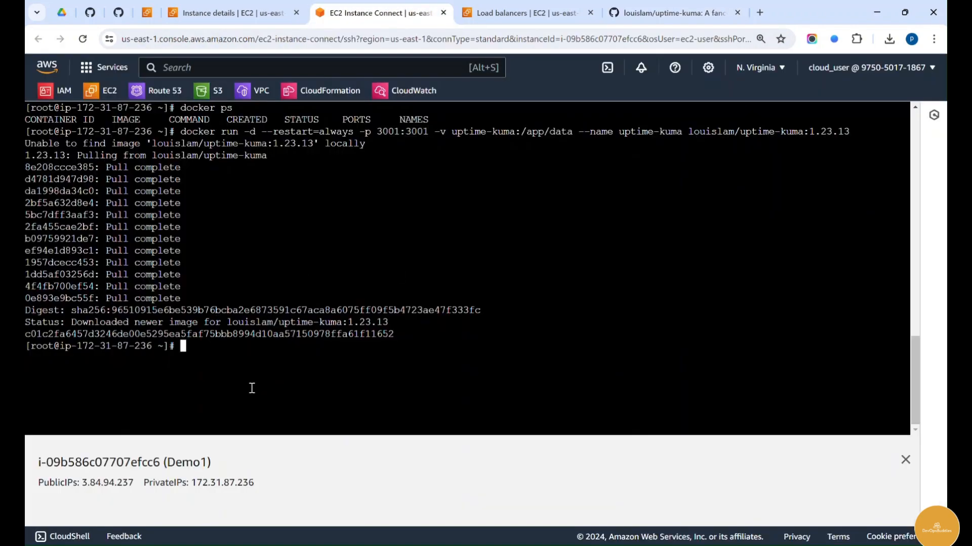
text(docker ps)
key(Return)
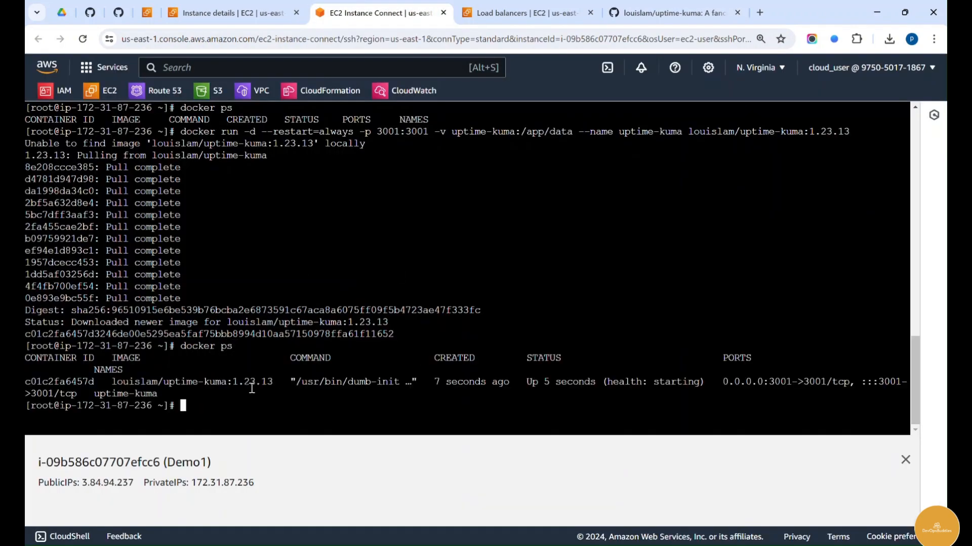
- Copy the Demo1 instance's public IP and open 3.84.94.237:3001 in a new browser tab
double_click(97, 481)
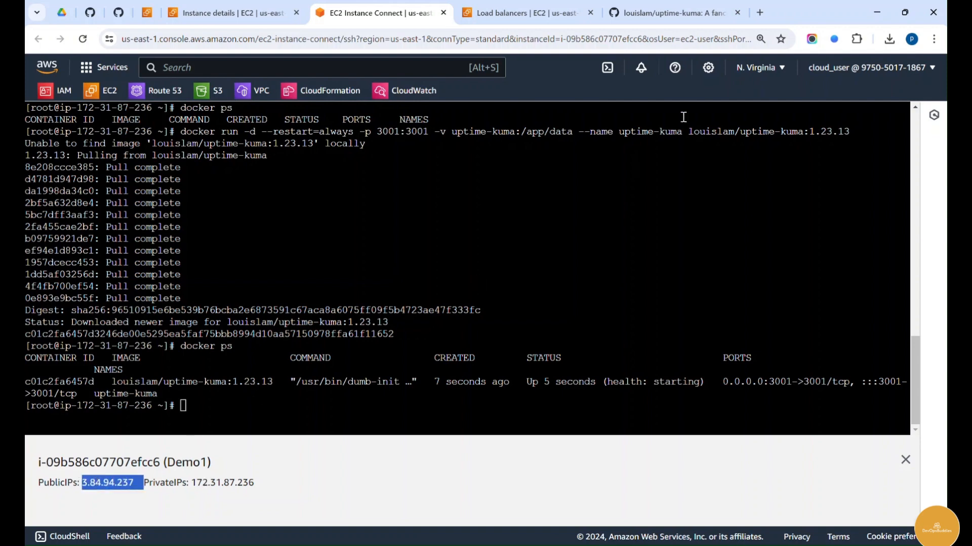
key(ctrl+c)
click(759, 13)
key(ctrl+v)
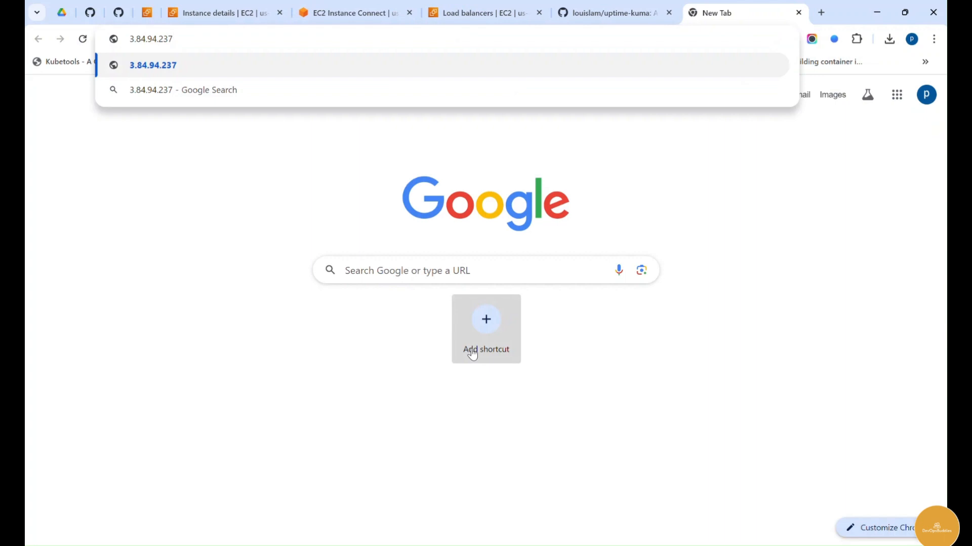
text(:3001)
key(Return)
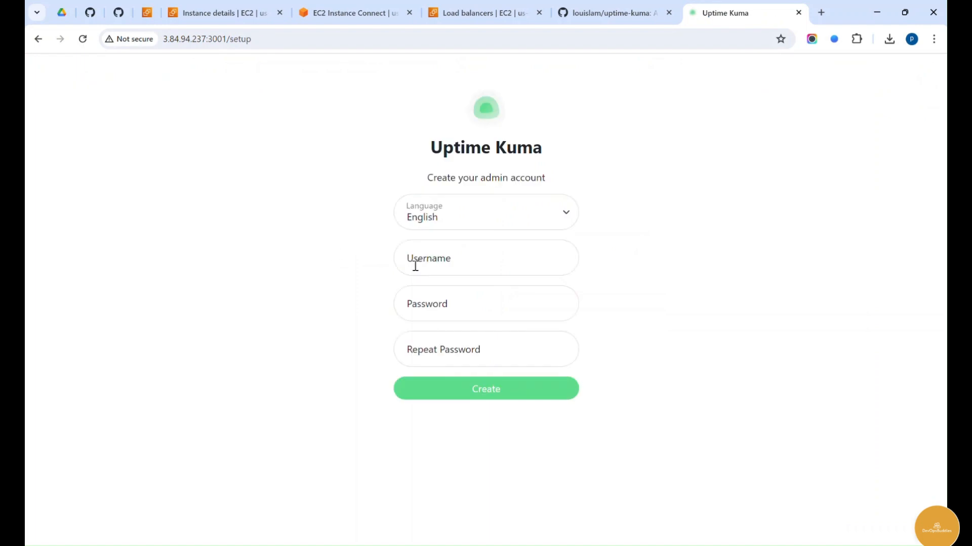
- Create the Uptime Kuma admin account with username admin and a repeated password, declining to save the password in the browser
click(449, 263)
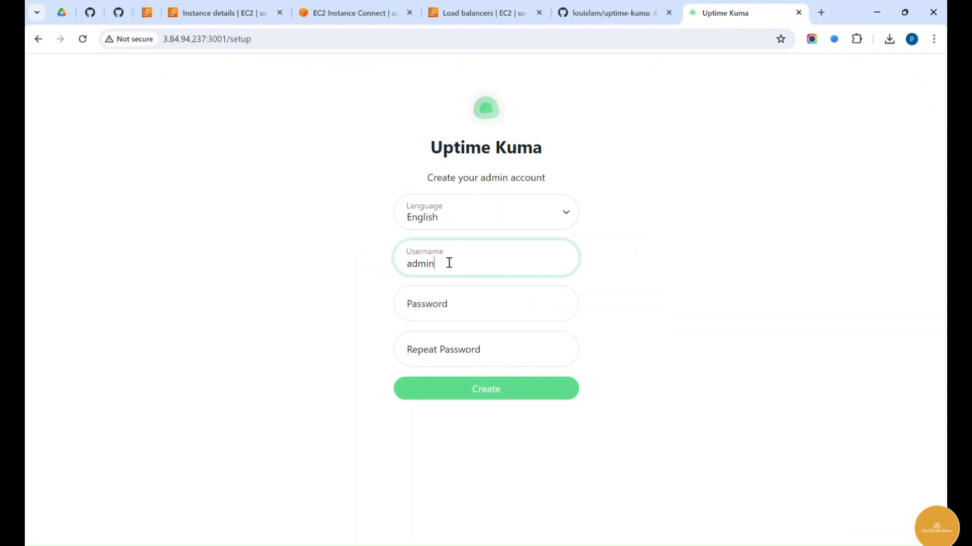
key(Tab)
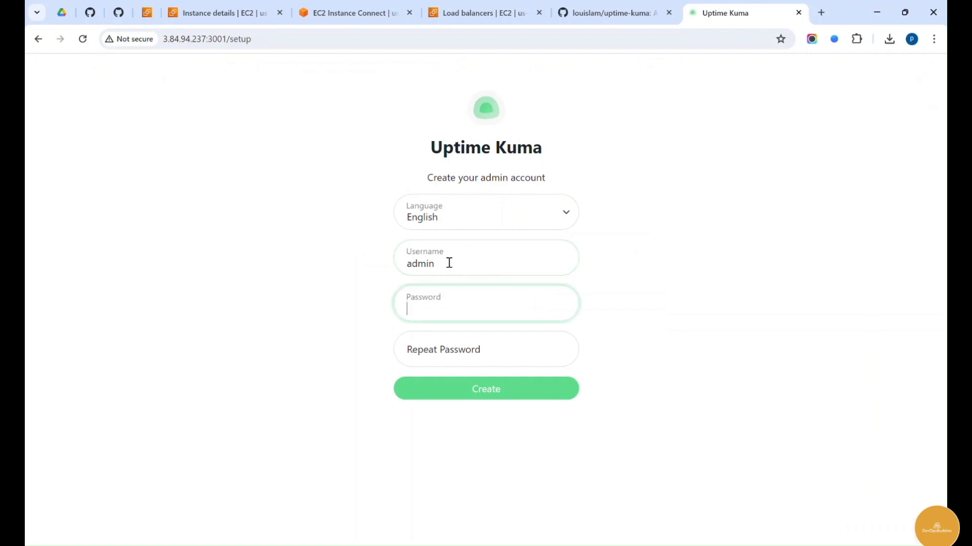
text(a)
key(Tab)
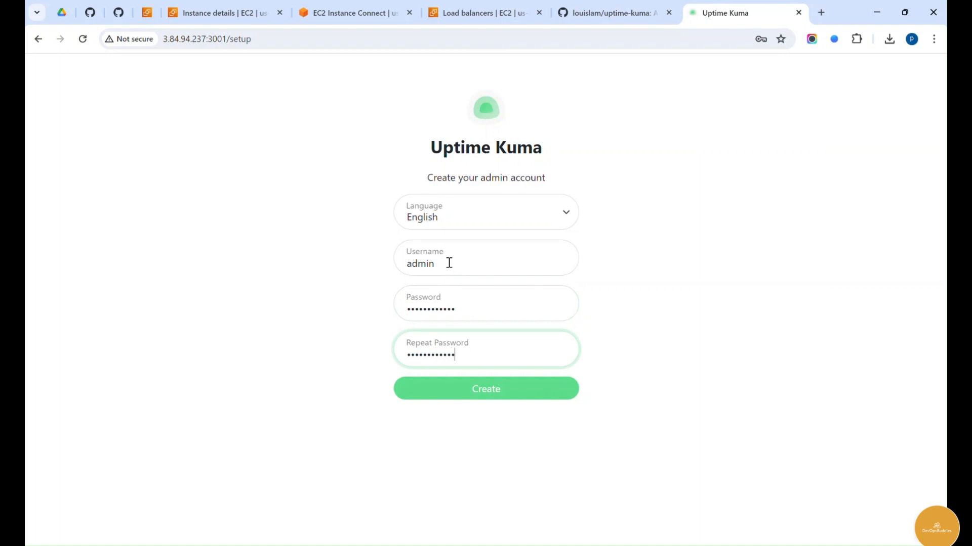
click(486, 391)
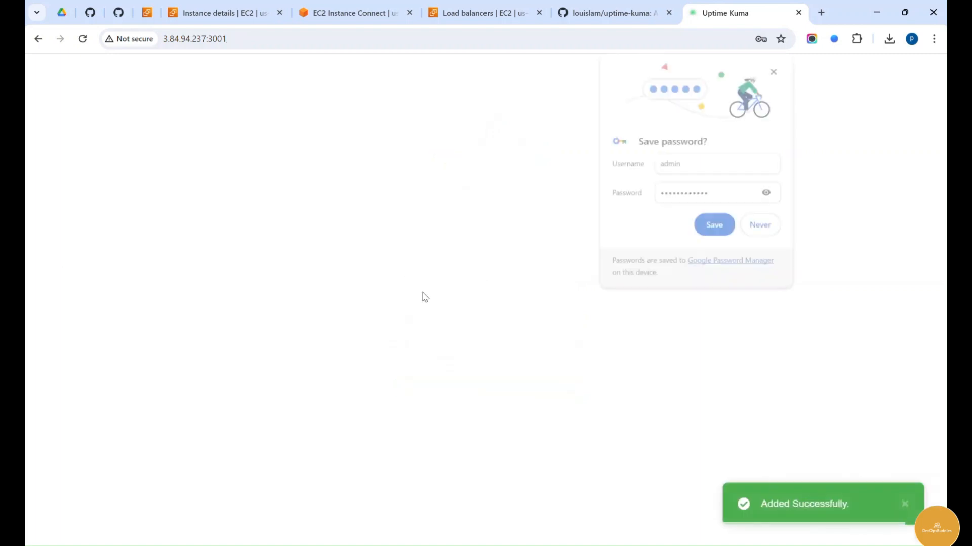
click(763, 226)
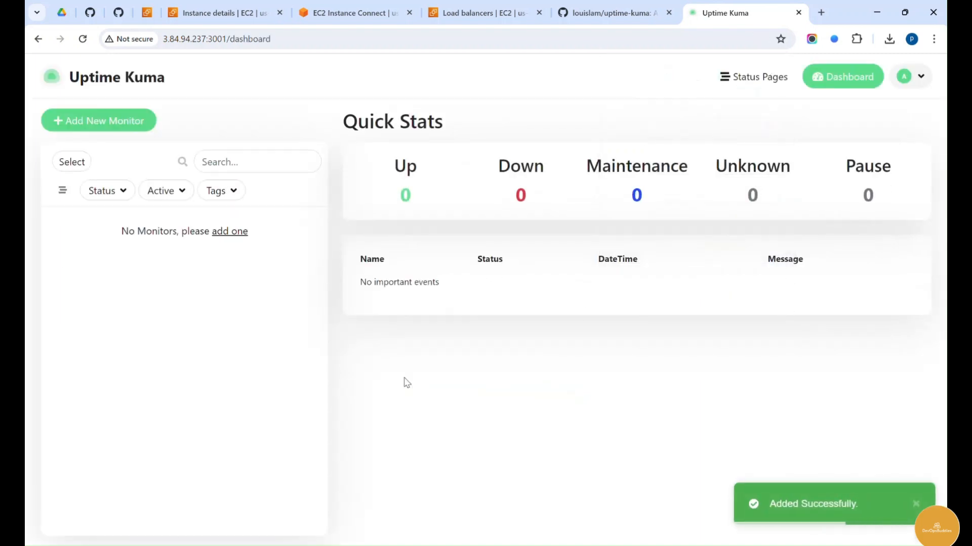
- Examine the Status, Active and Tags filter options for the monitor list on the dashboard
key(ctrl+minus)
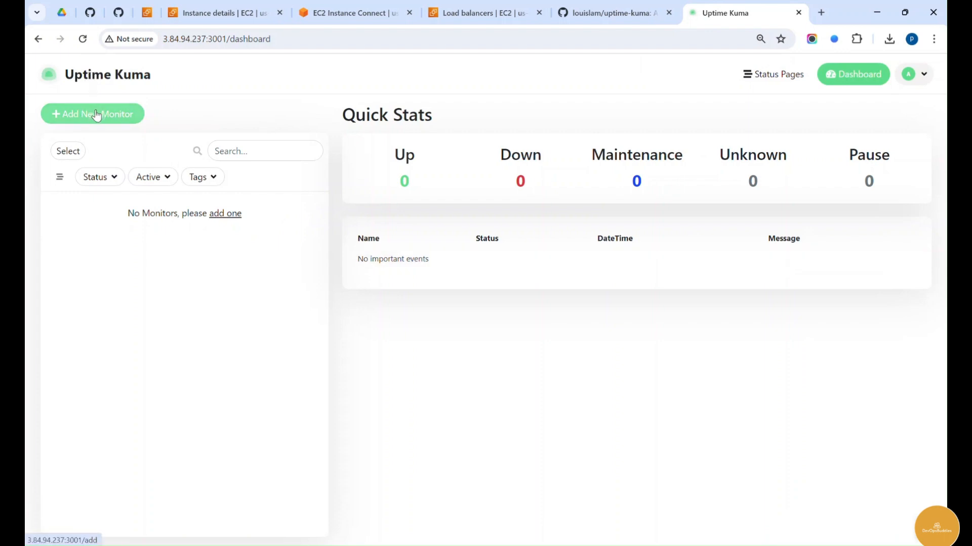
click(99, 177)
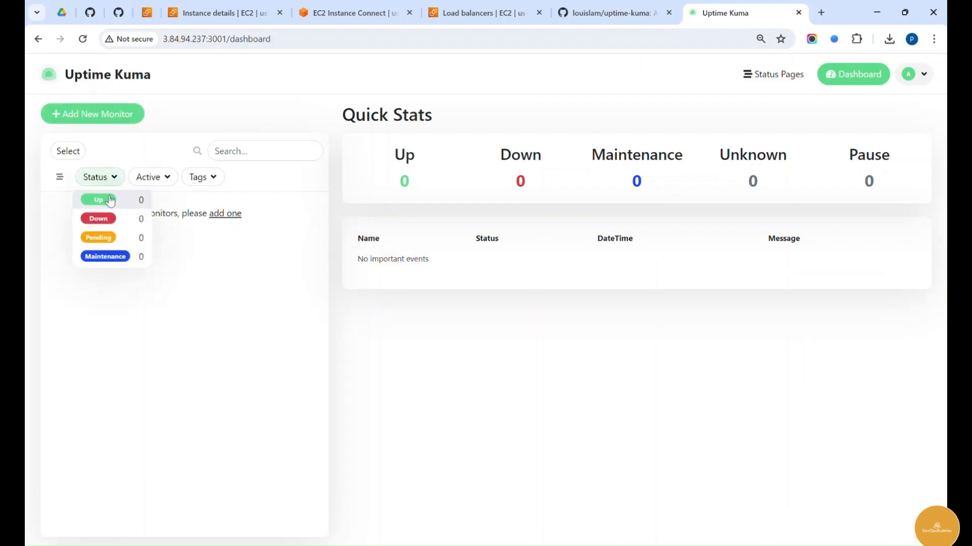
click(158, 179)
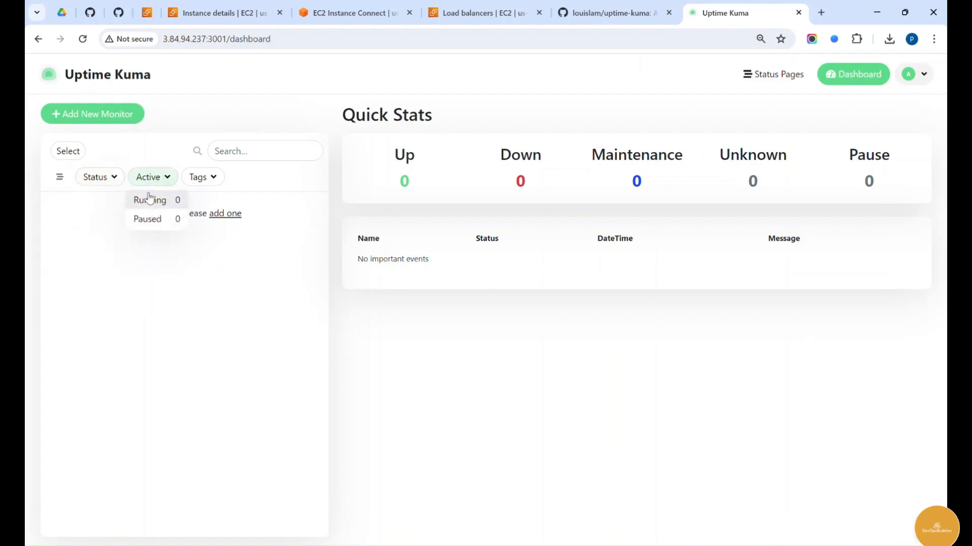
click(215, 178)
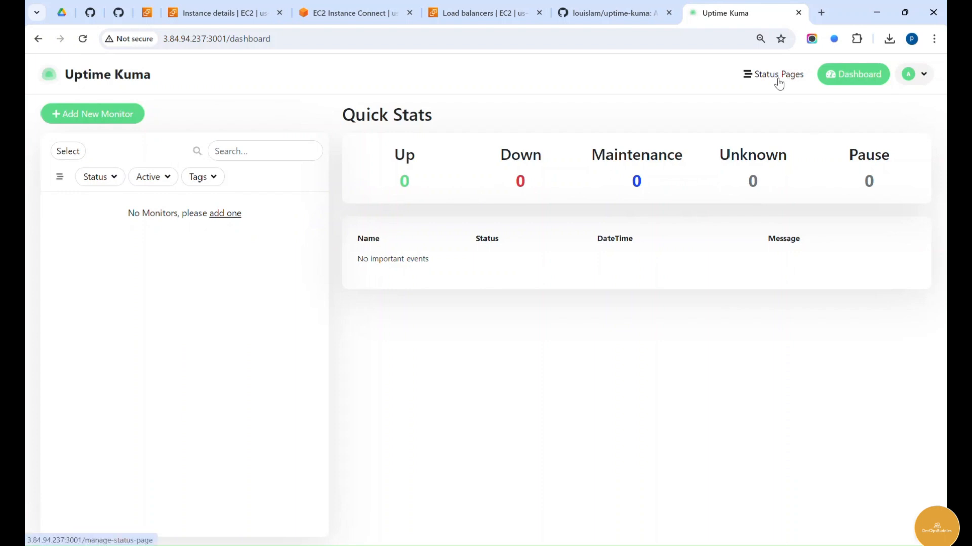
- Open the Uptime Kuma settings and review the General options
click(917, 75)
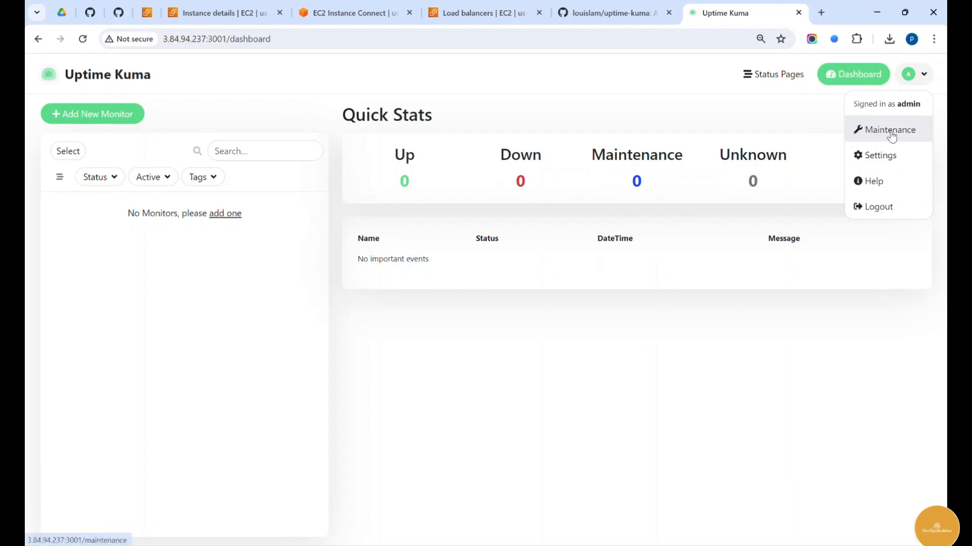
click(890, 157)
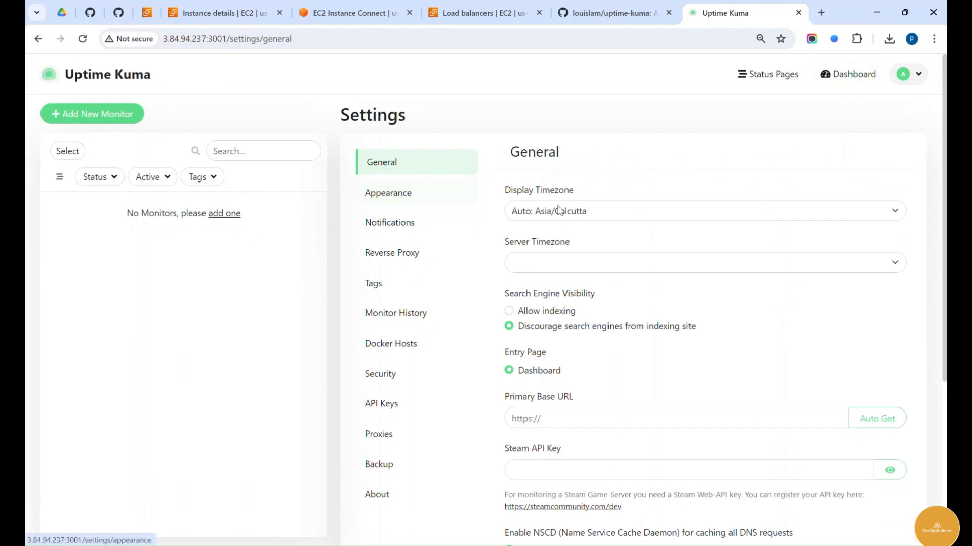
scroll(602, 273, down, 4)
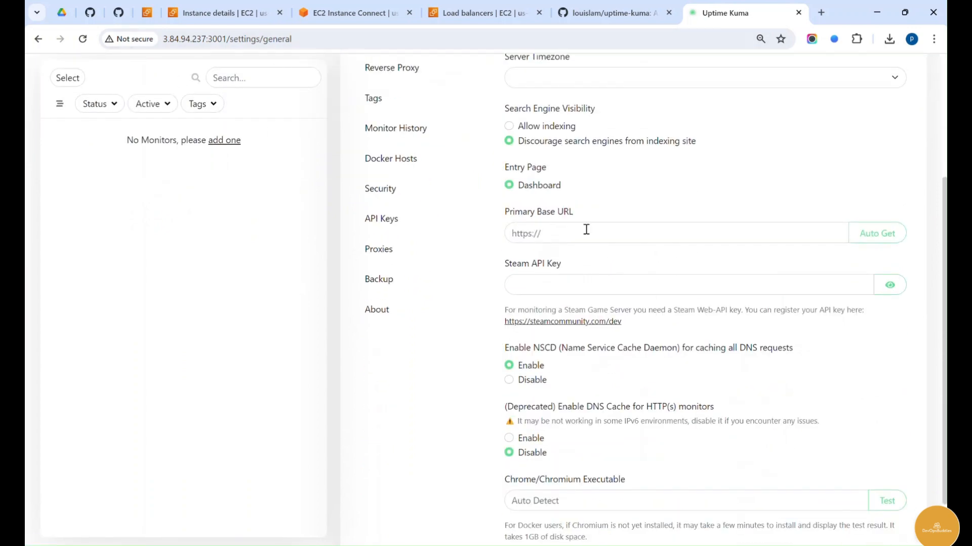
scroll(580, 259, down, 1)
scroll(560, 311, up, 5)
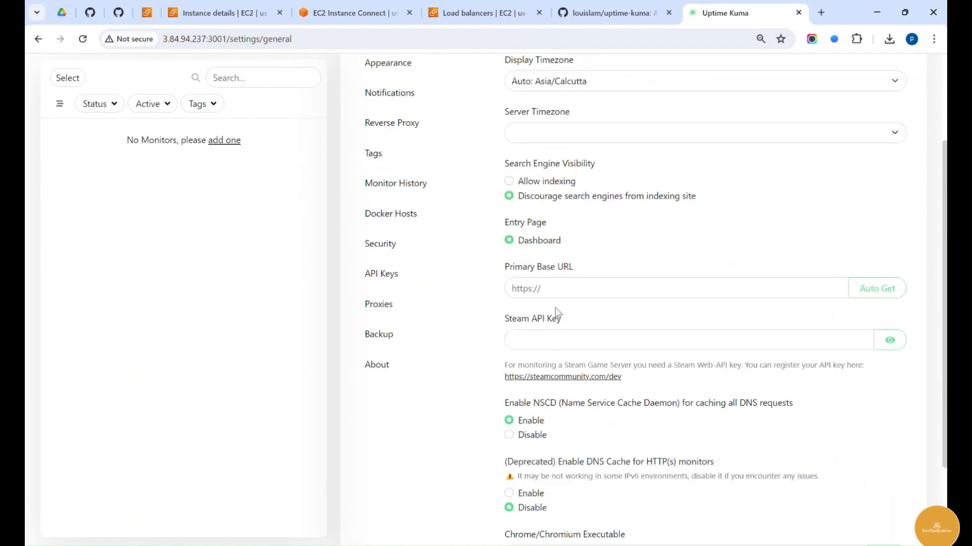
- Try the Dark and Light themes in the Appearance settings, and set the theme back to Auto
click(411, 197)
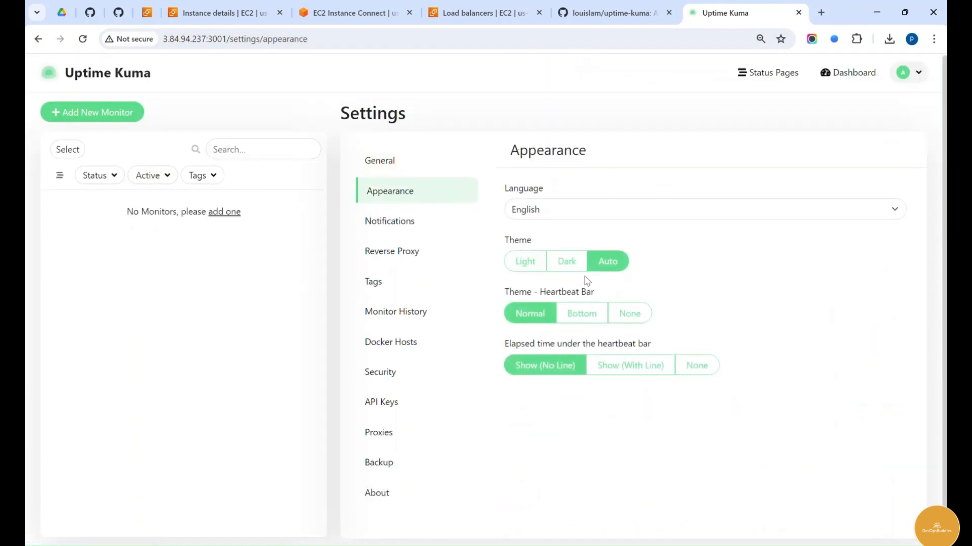
click(566, 265)
click(525, 261)
click(607, 261)
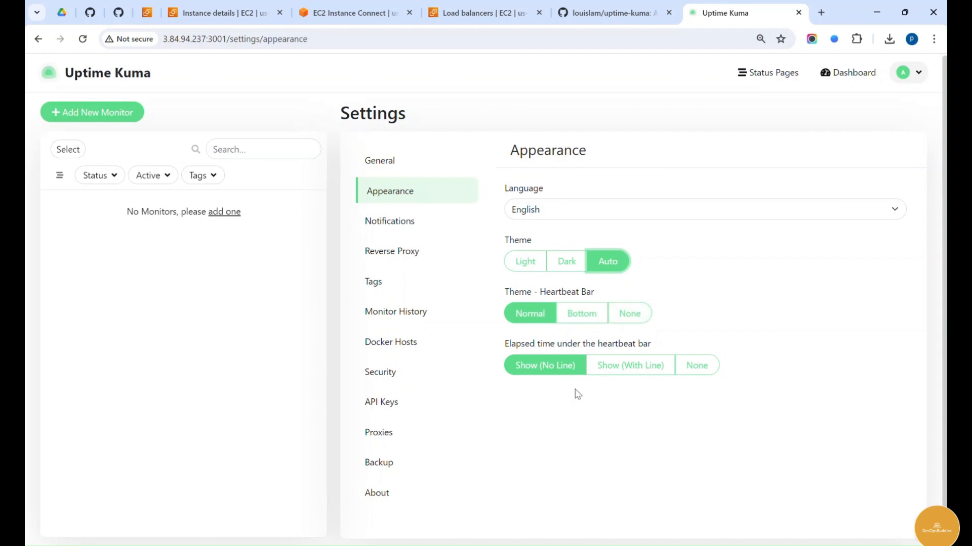
- Open the setup form for a new notification and examine the available notification types and the Telegram fields
click(401, 223)
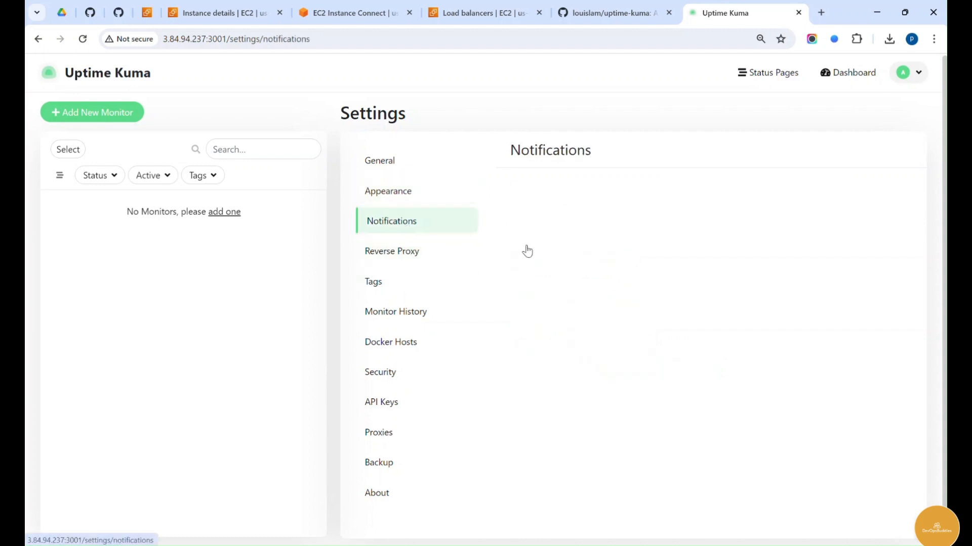
click(538, 224)
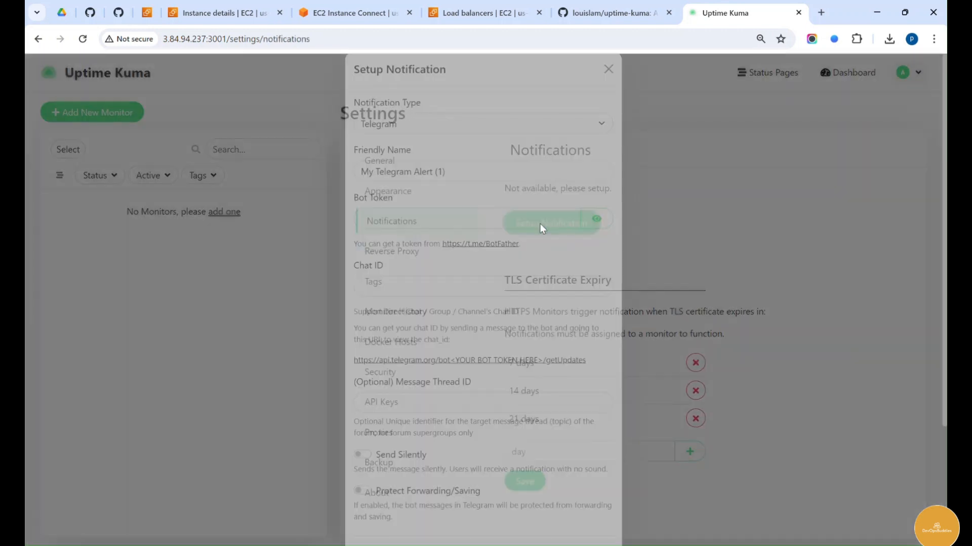
click(430, 191)
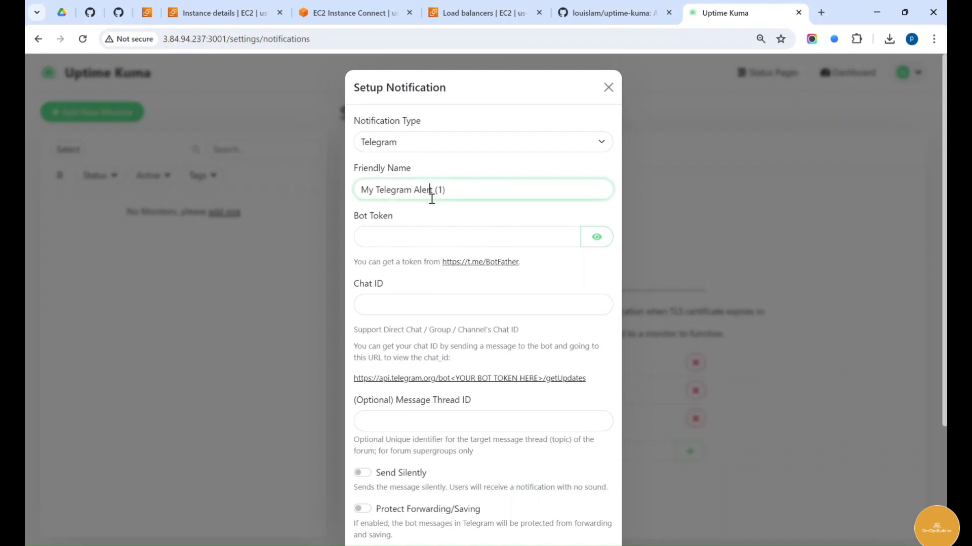
click(455, 145)
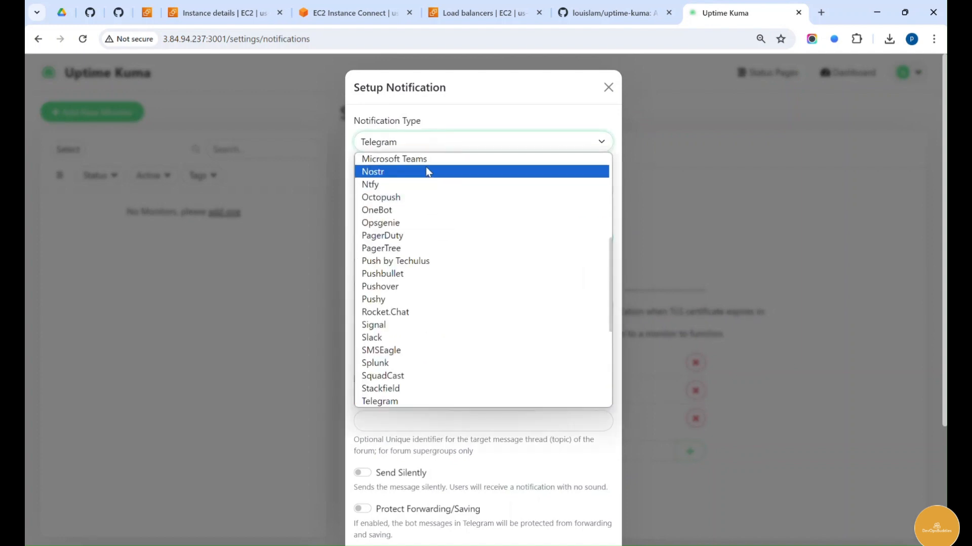
scroll(439, 240, down, 5)
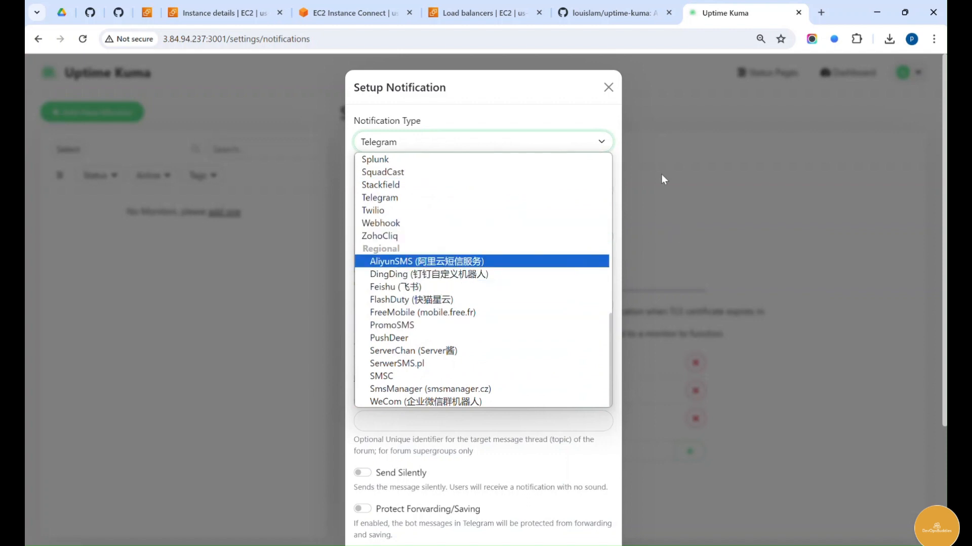
click(693, 212)
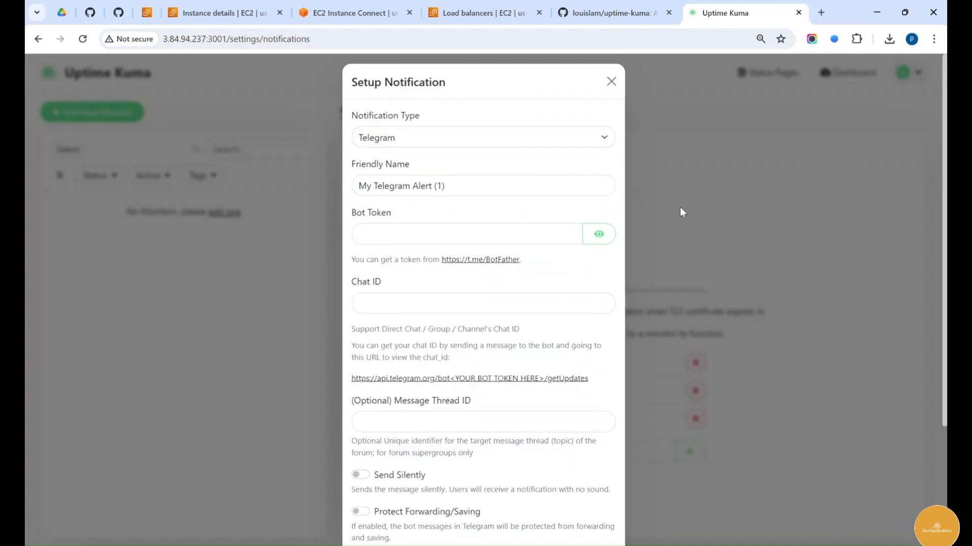
scroll(477, 237, down, 3)
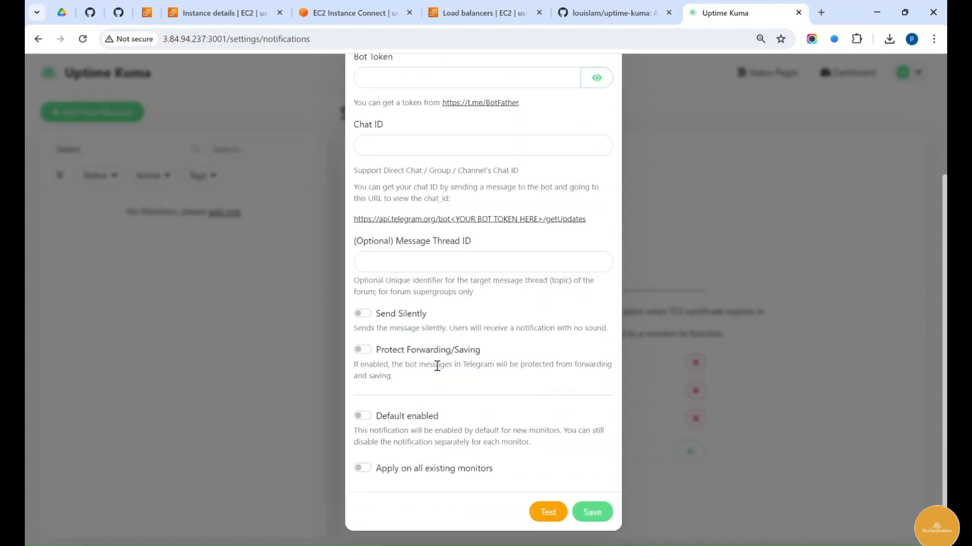
- Close the notification setup form without saving and review the TLS Certificate Expiry options in the Notifications settings
scroll(508, 312, up, 5)
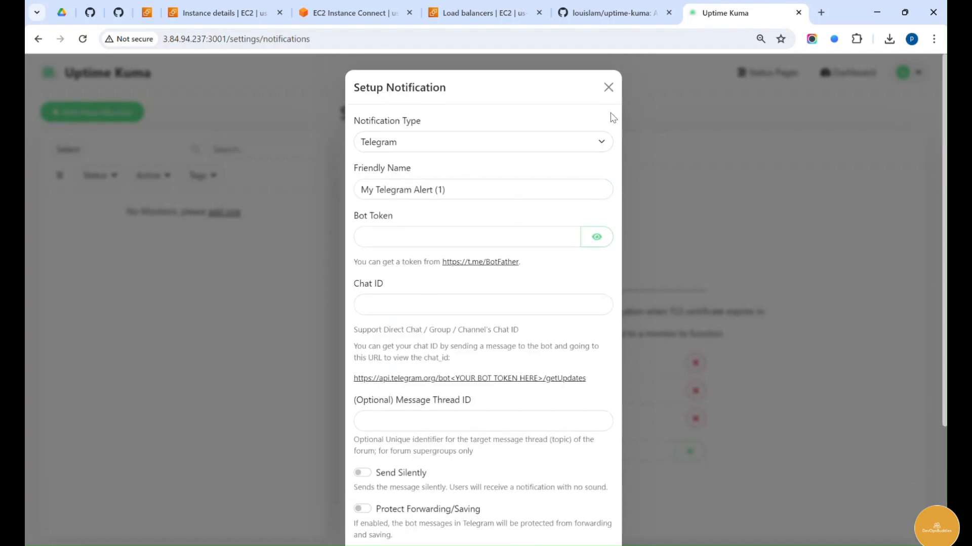
click(607, 84)
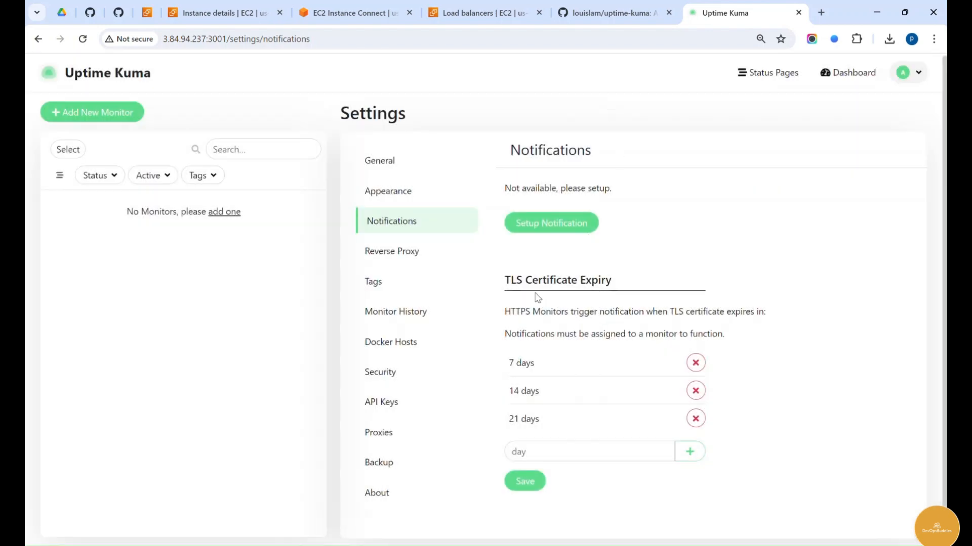
drag(506, 278, 618, 282)
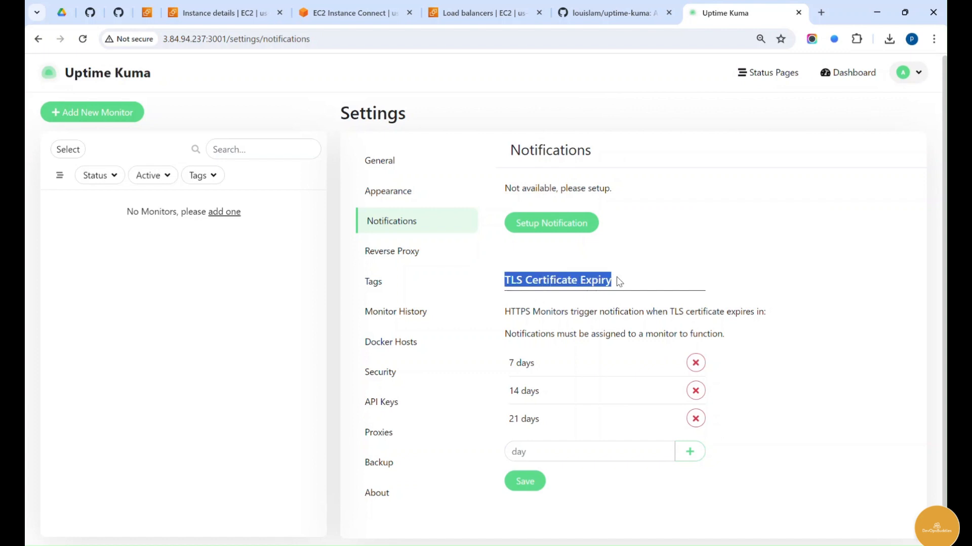
click(618, 282)
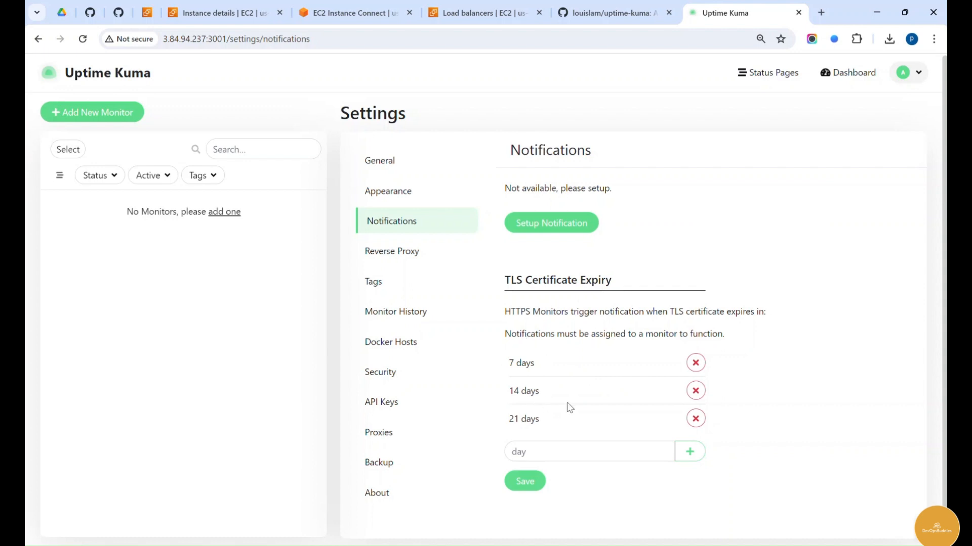
- Review the Reverse Proxy, Monitor History, Docker Hosts, Security, Backup and About pages of the settings
click(415, 256)
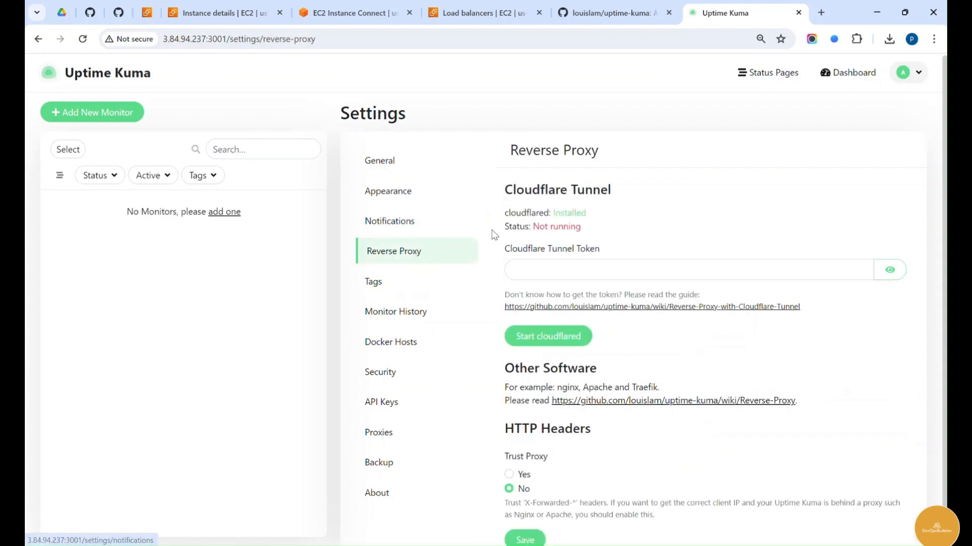
scroll(698, 299, down, 1)
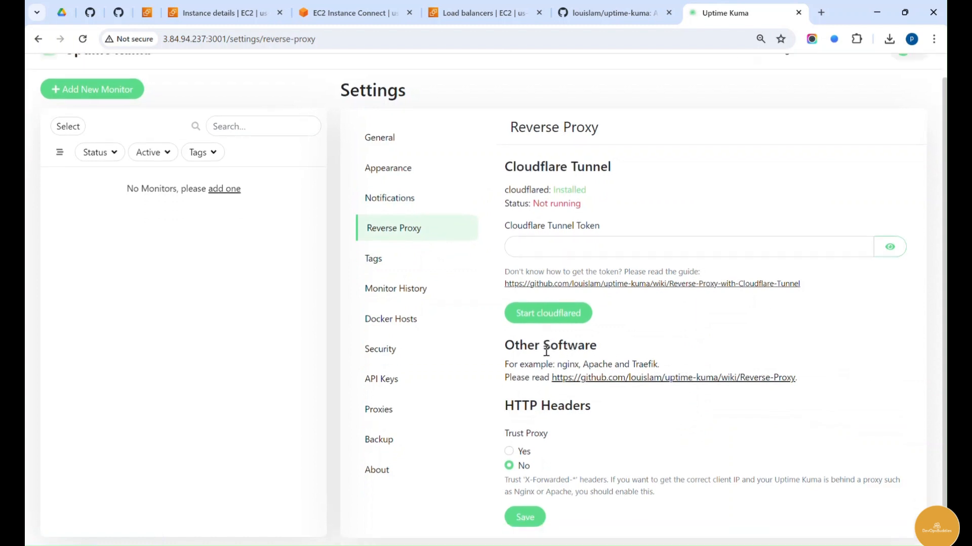
click(411, 286)
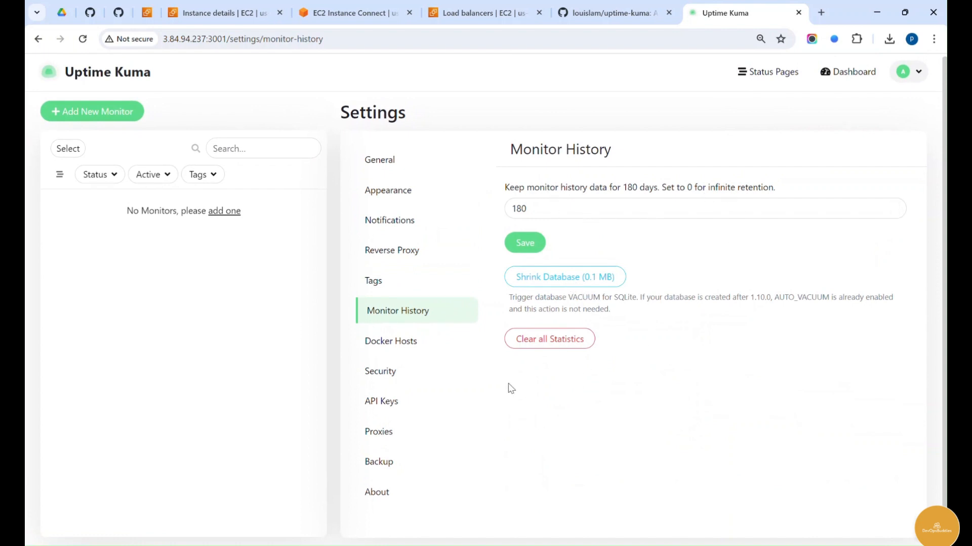
click(410, 342)
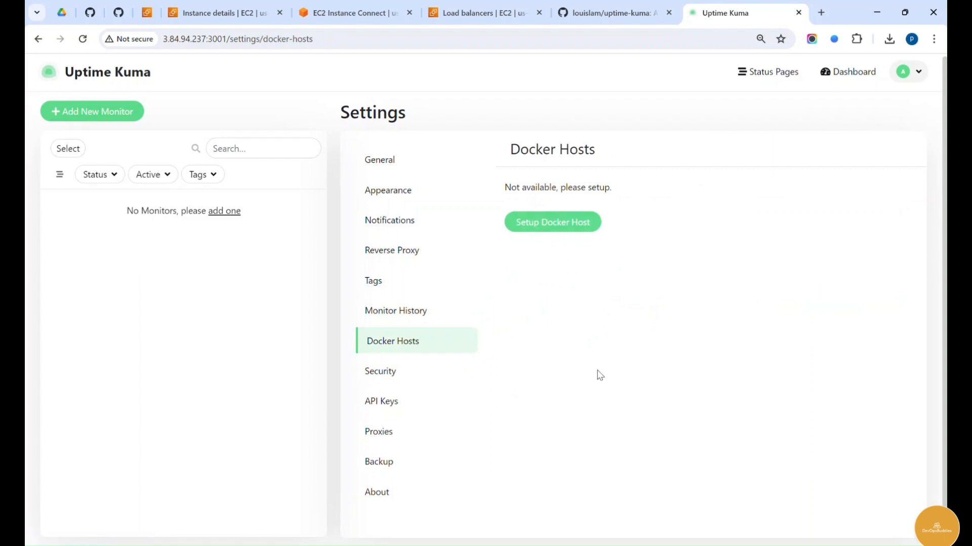
click(402, 372)
scroll(597, 317, down, 1)
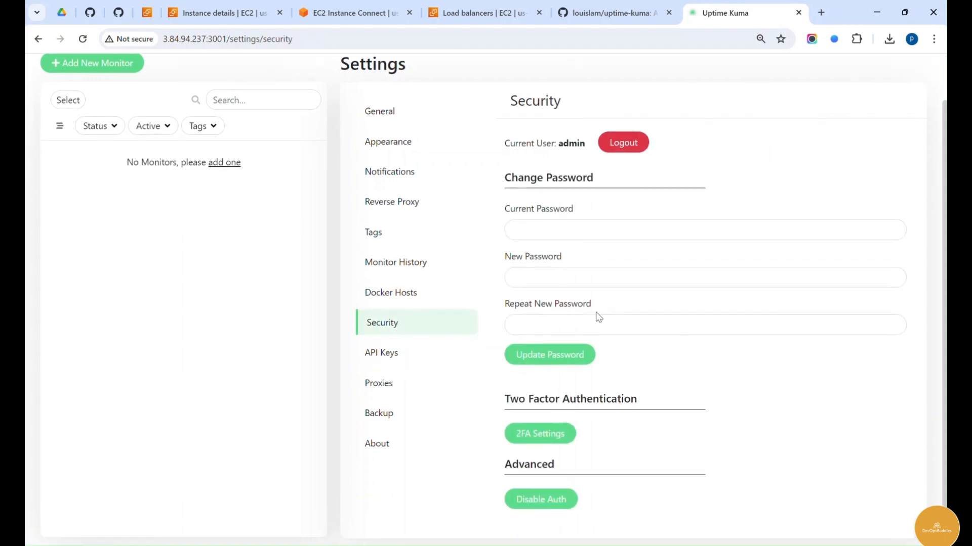
click(399, 415)
click(396, 492)
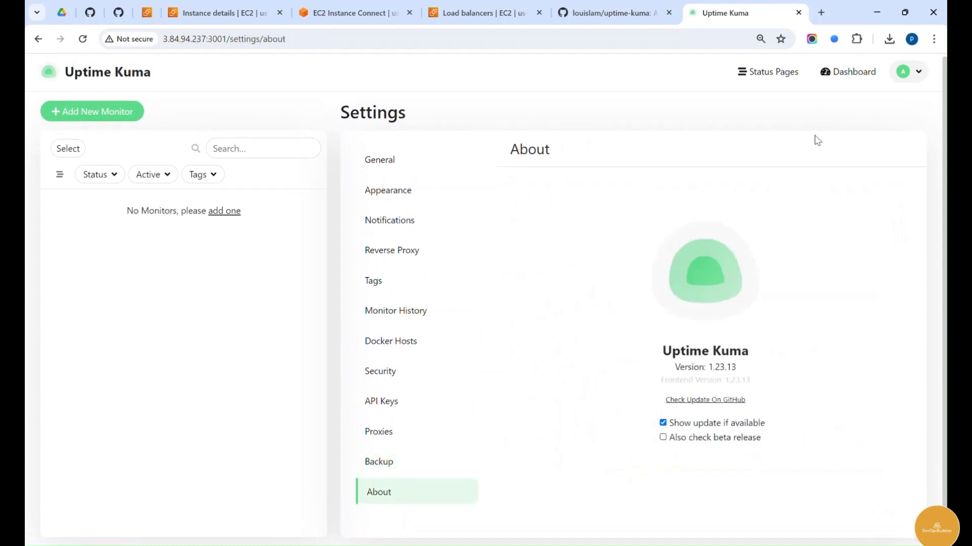
- View the Maintenance page and return to the dashboard
click(909, 72)
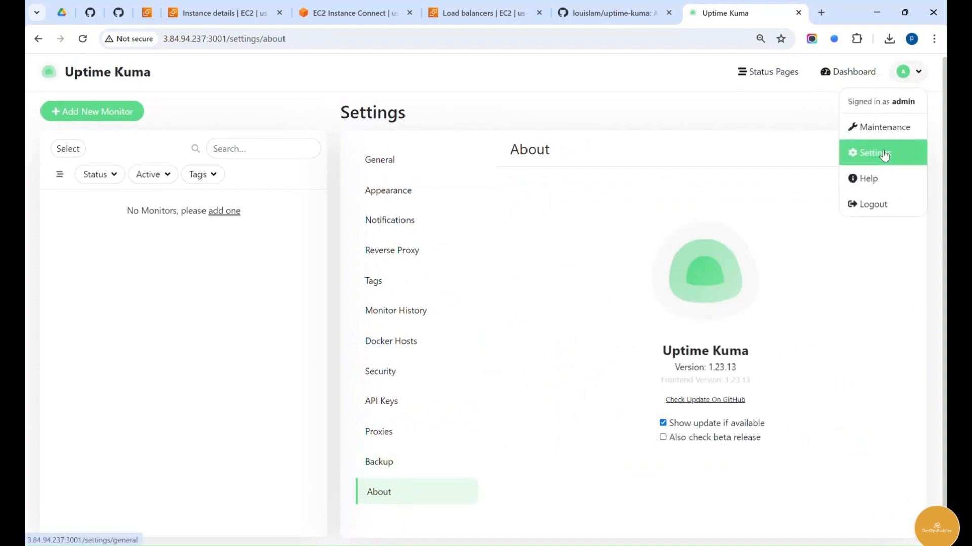
click(879, 128)
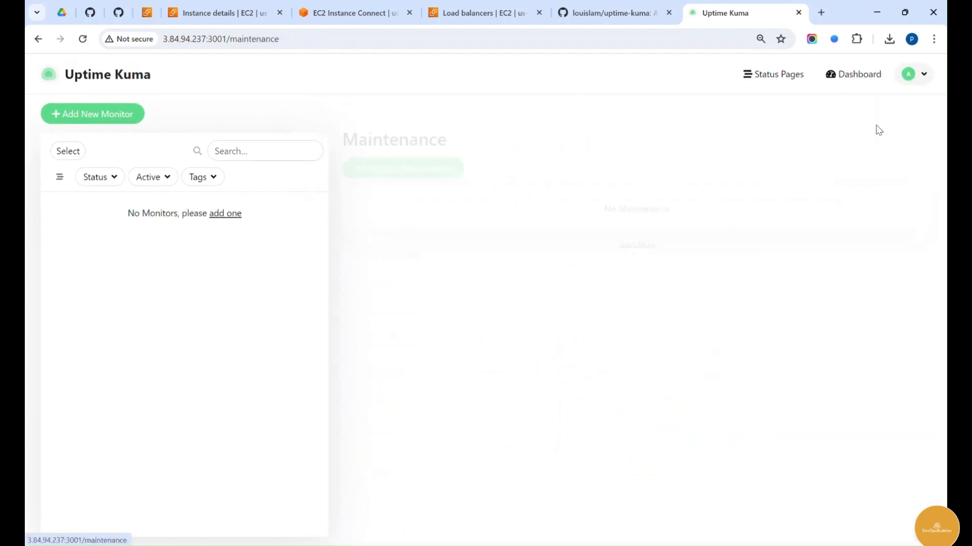
click(870, 74)
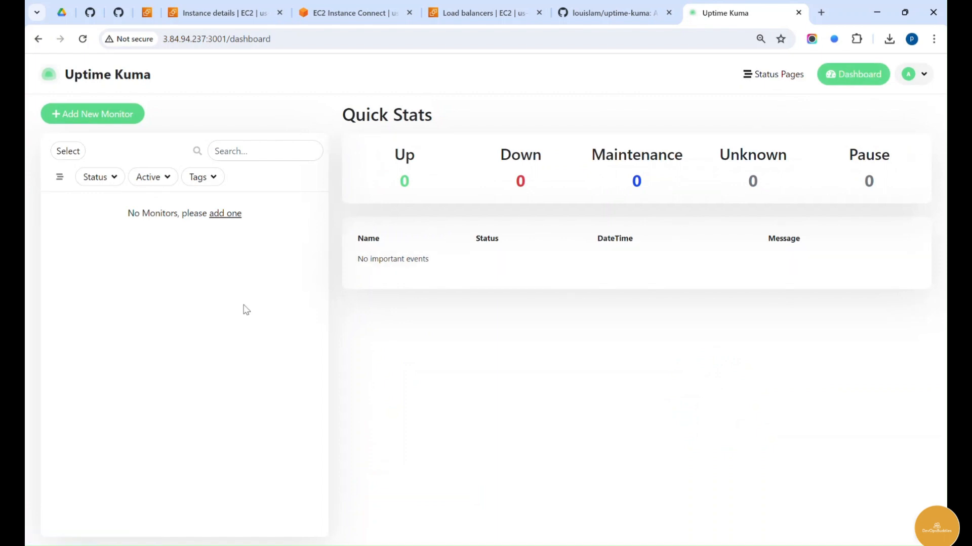
- Start adding a new monitor and examine the available monitor types
click(91, 123)
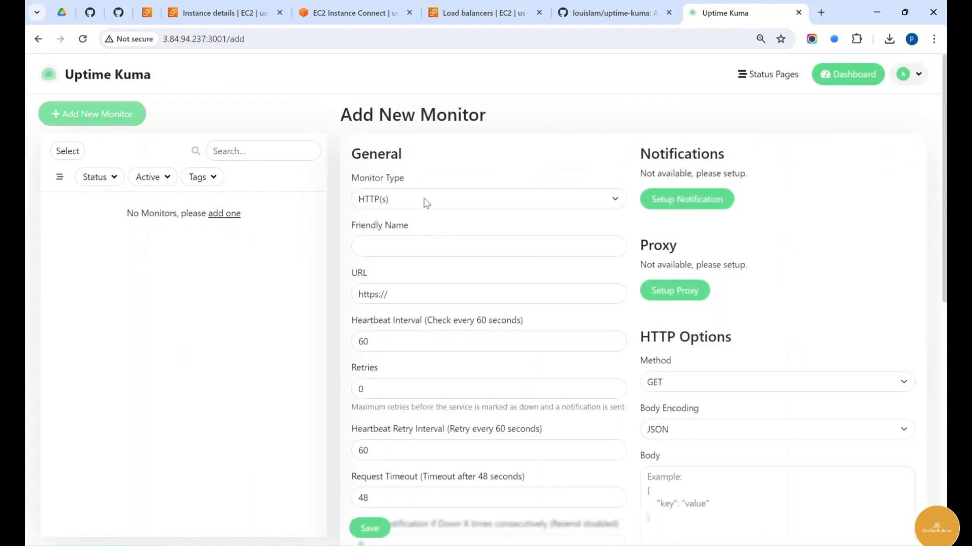
click(406, 199)
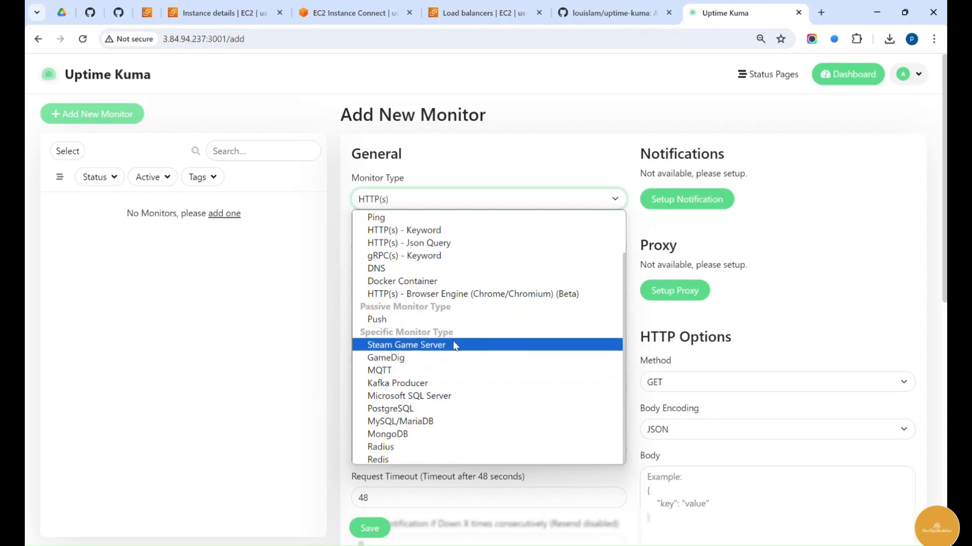
click(483, 157)
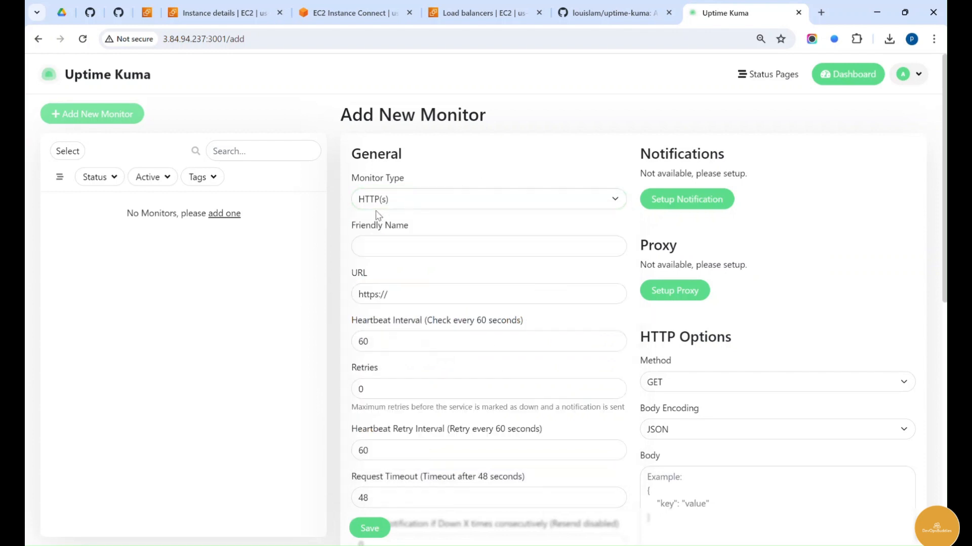
- Choose HTTP(s) as the monitor type and set the friendly name to APPLICATION-I
click(389, 247)
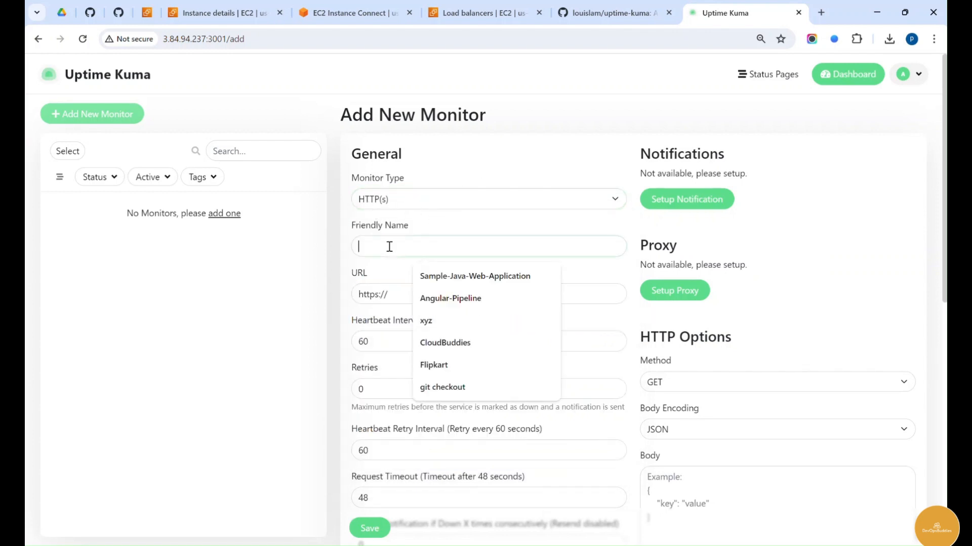
click(493, 205)
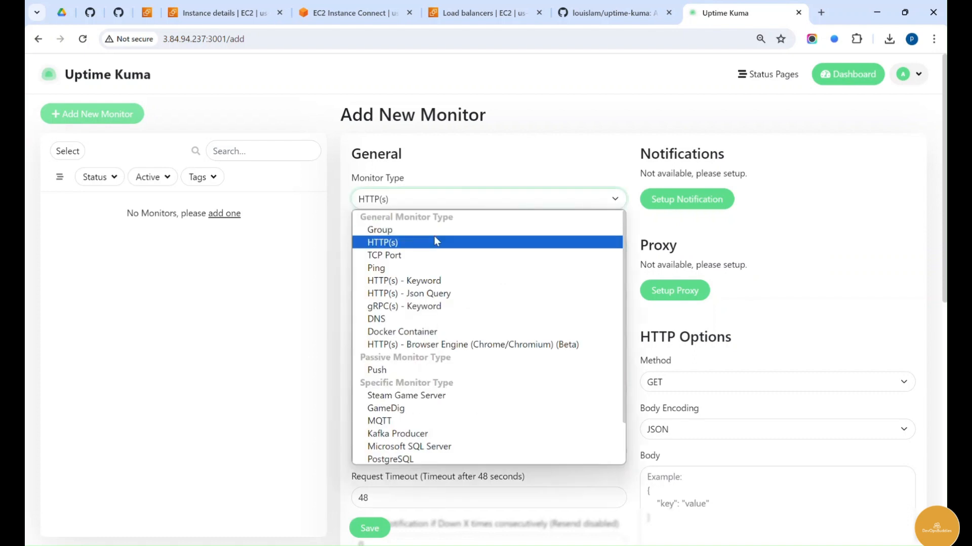
click(434, 239)
click(386, 252)
text(APLL)
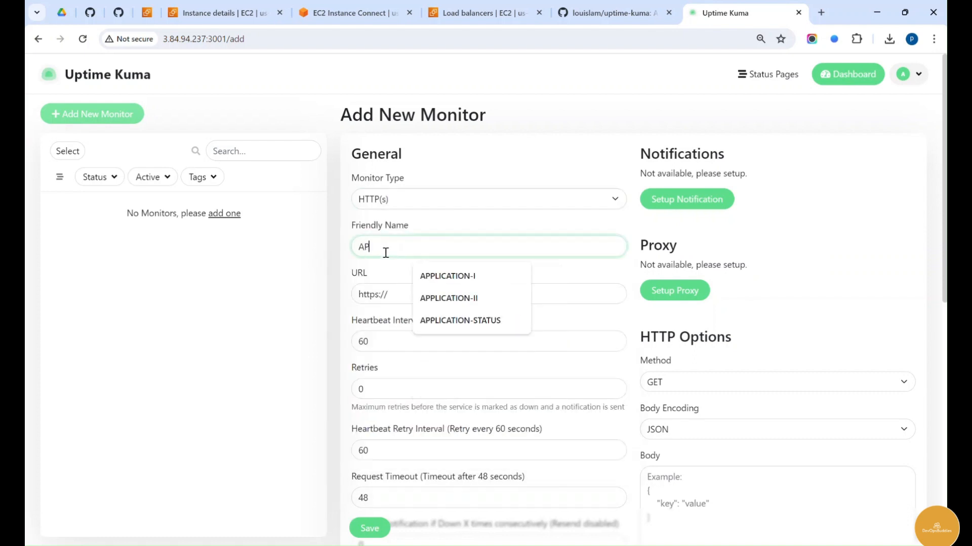
key(BackSpace)
key(BackSpace)
click(515, 277)
- Switch to the EC2 load balancers page and copy the DNS name of the demo load balancer
triple_click(431, 294)
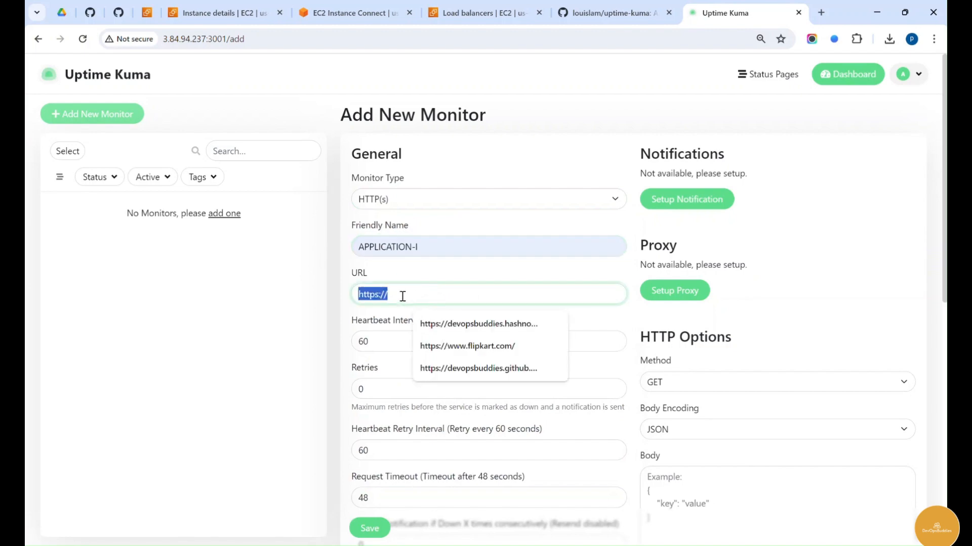
click(257, 10)
click(356, 10)
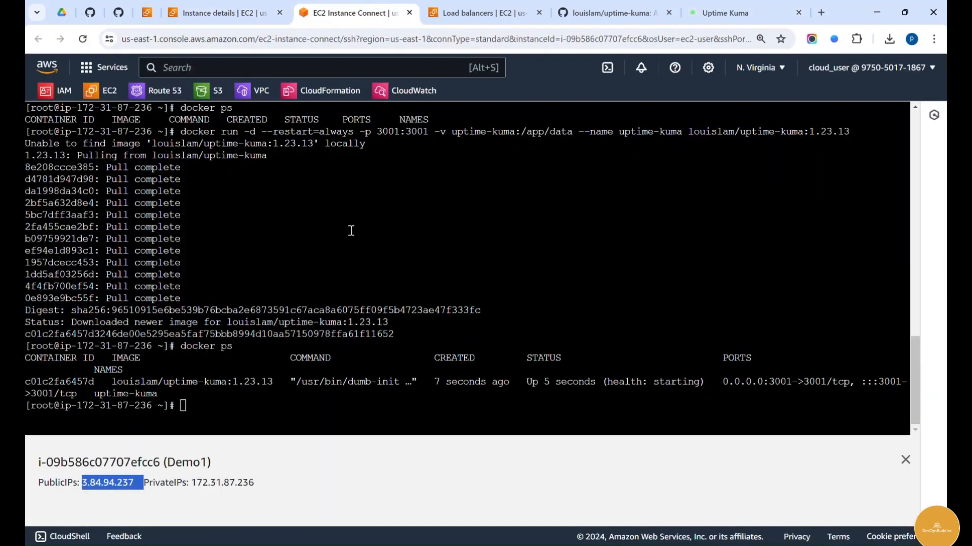
click(469, 21)
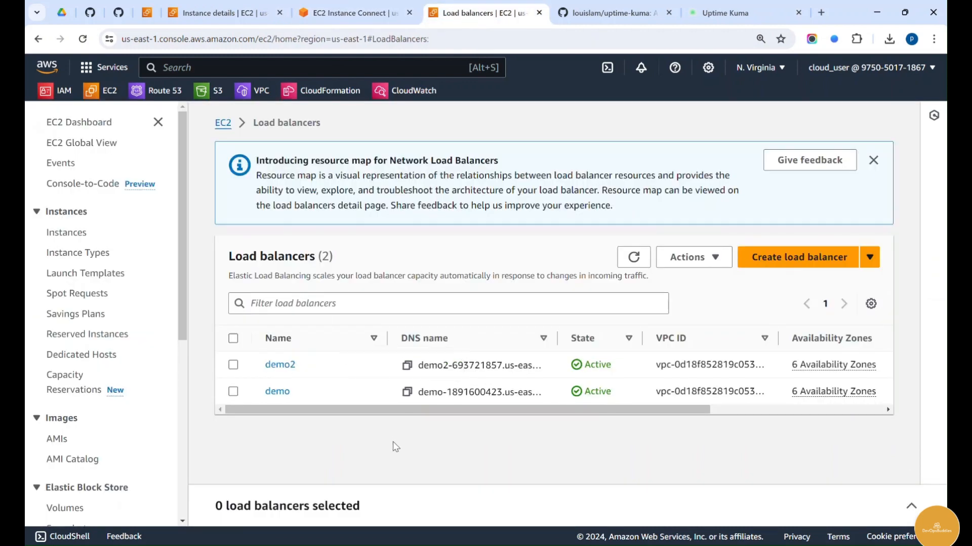
click(407, 392)
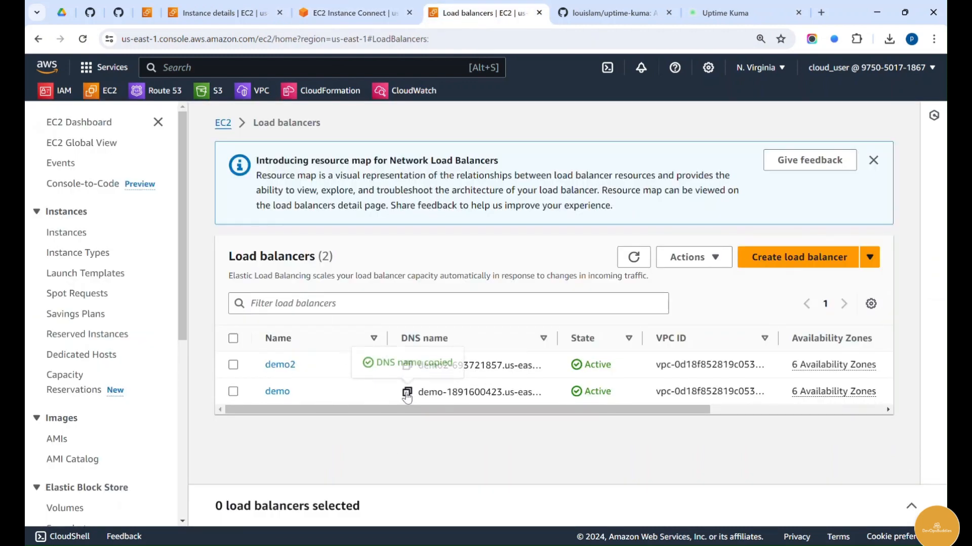
click(719, 14)
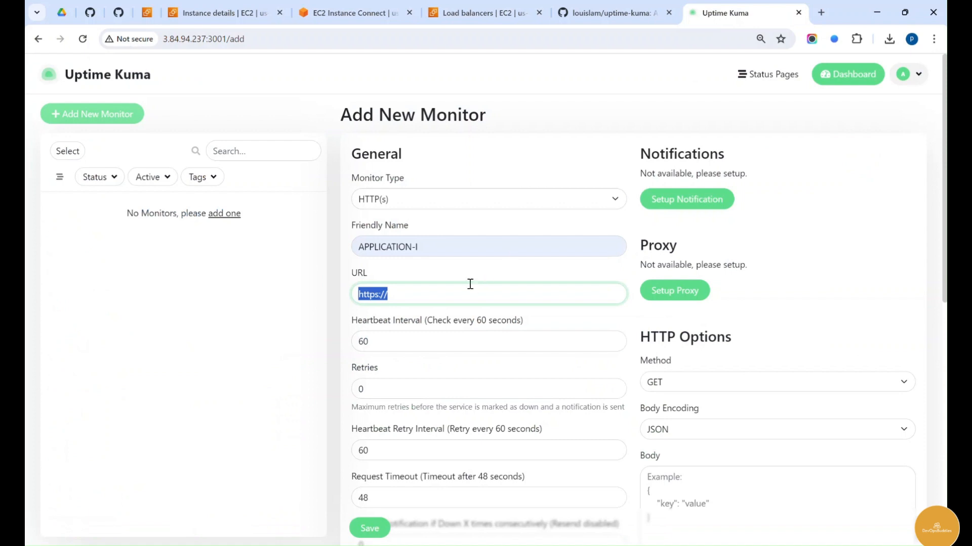
key(ctrl+v)
key(Home)
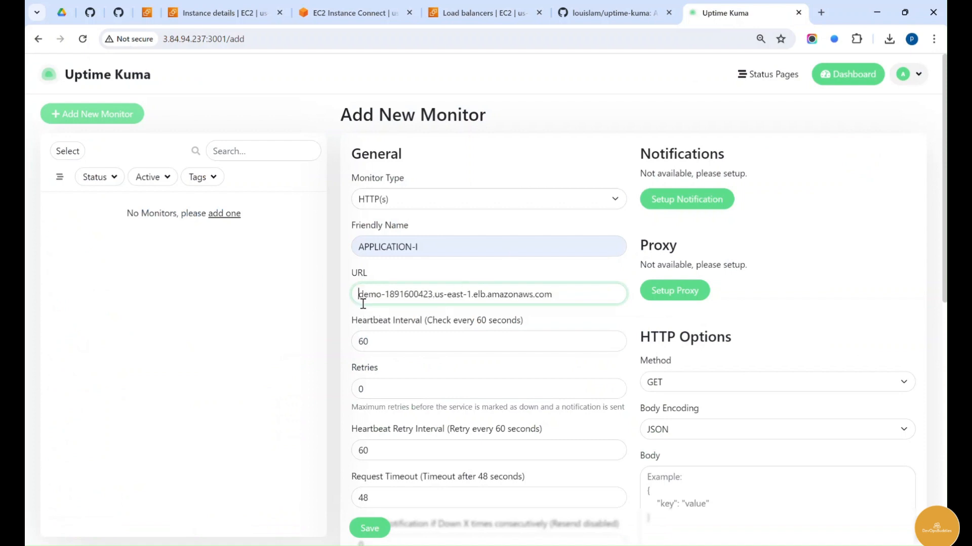
text(http://)
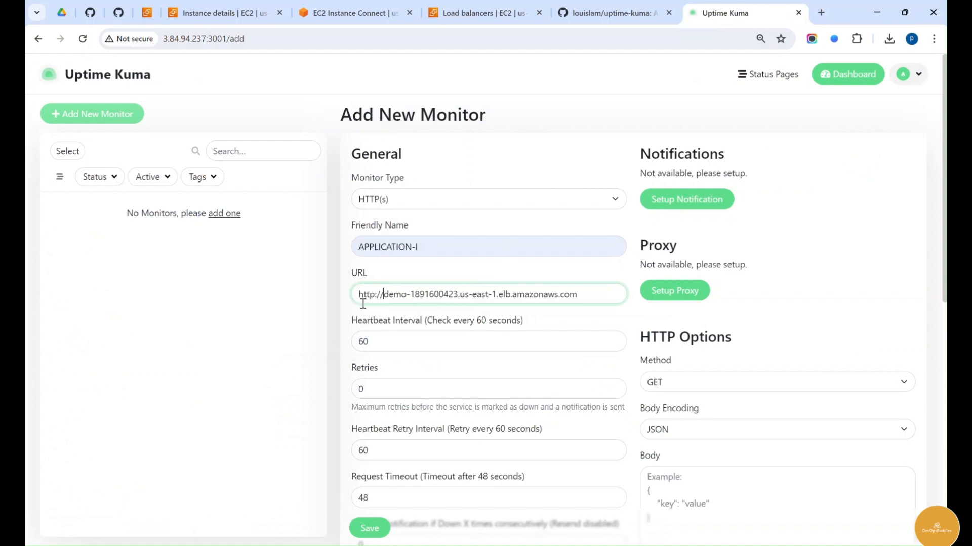
click(310, 306)
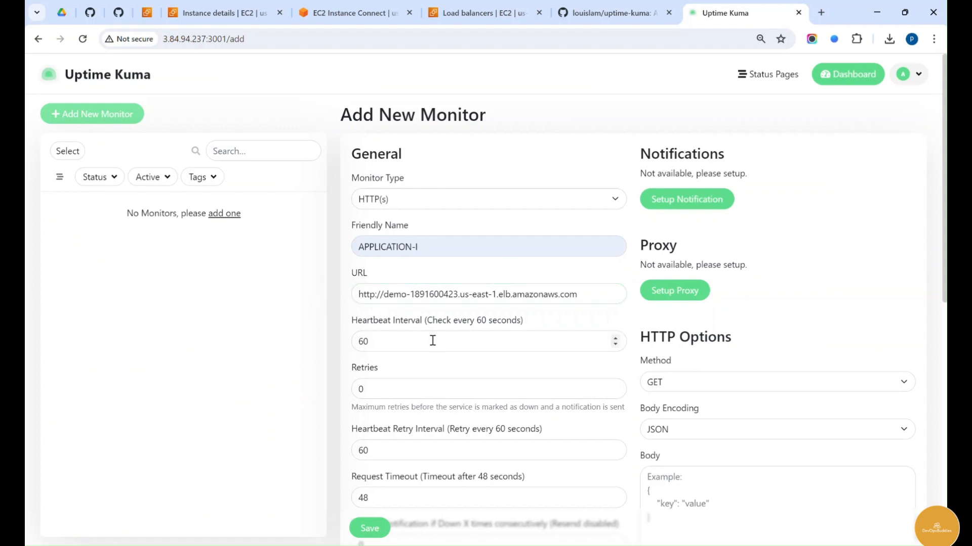
- Set the monitor's number of retries to 3
scroll(432, 340, down, 1)
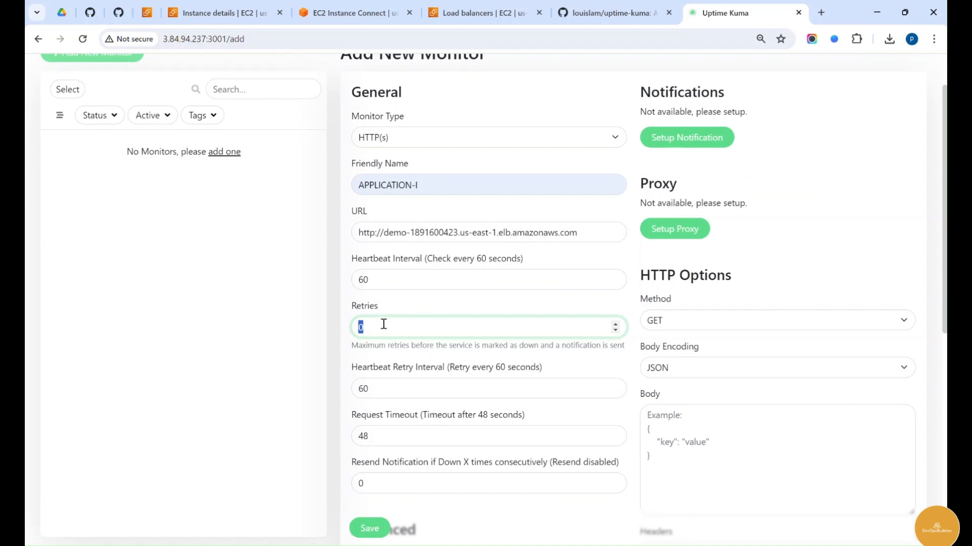
scroll(494, 327, down, 3)
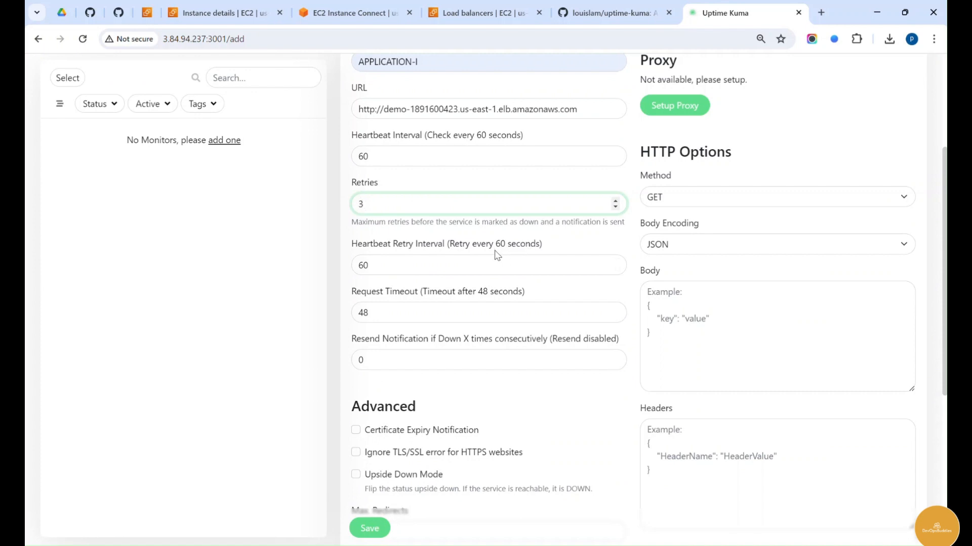
- Review the new monitor's request timeout, URL protocol, Advanced options and accepted status codes
scroll(497, 256, down, 1)
click(377, 251)
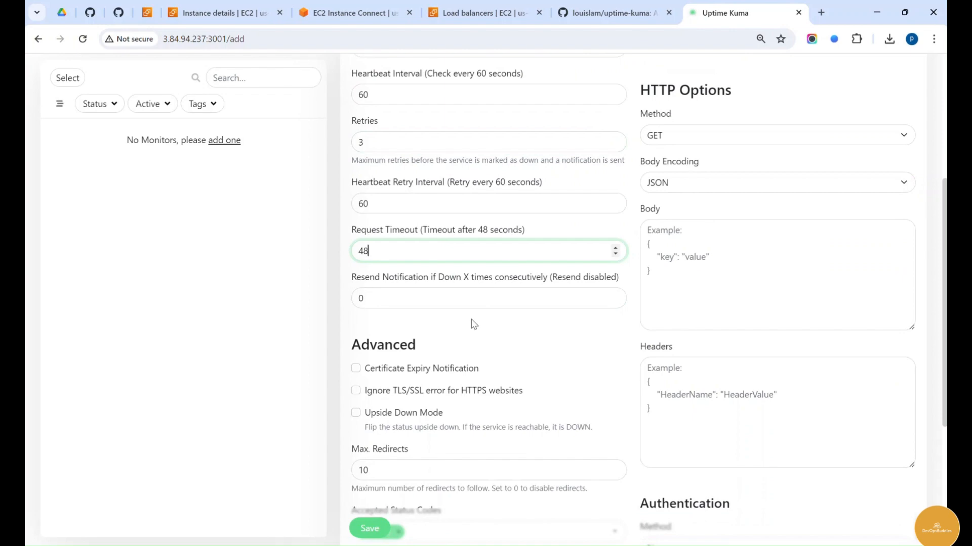
scroll(532, 307, down, 1)
scroll(529, 313, up, 5)
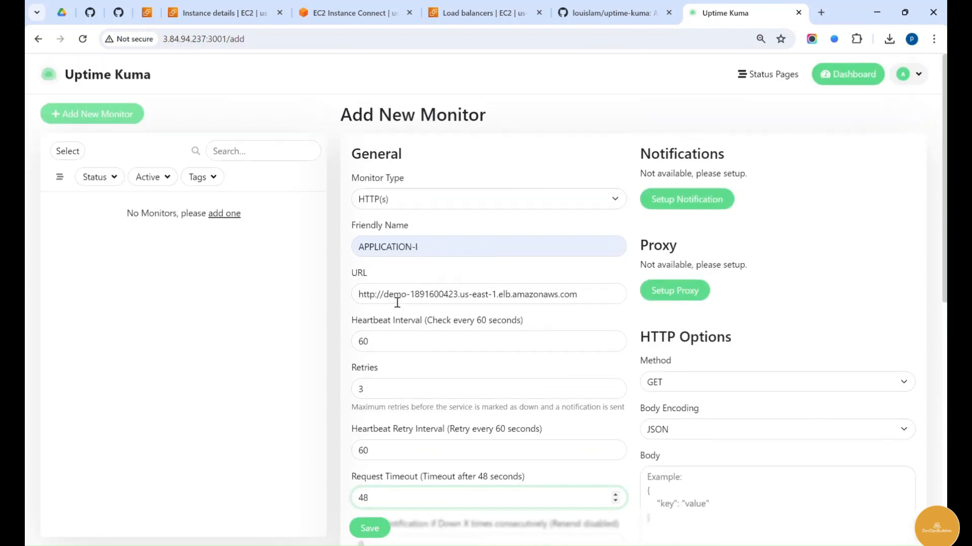
double_click(368, 294)
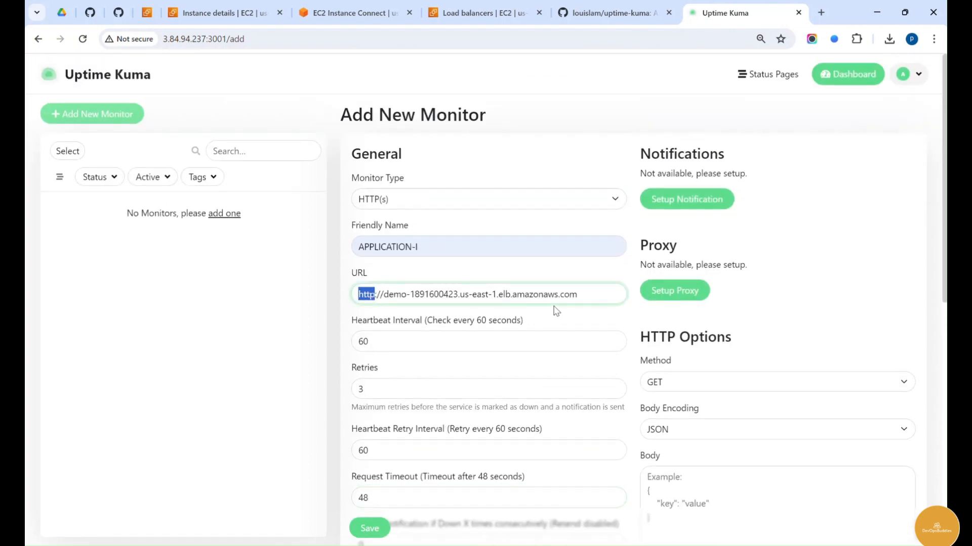
scroll(563, 309, down, 4)
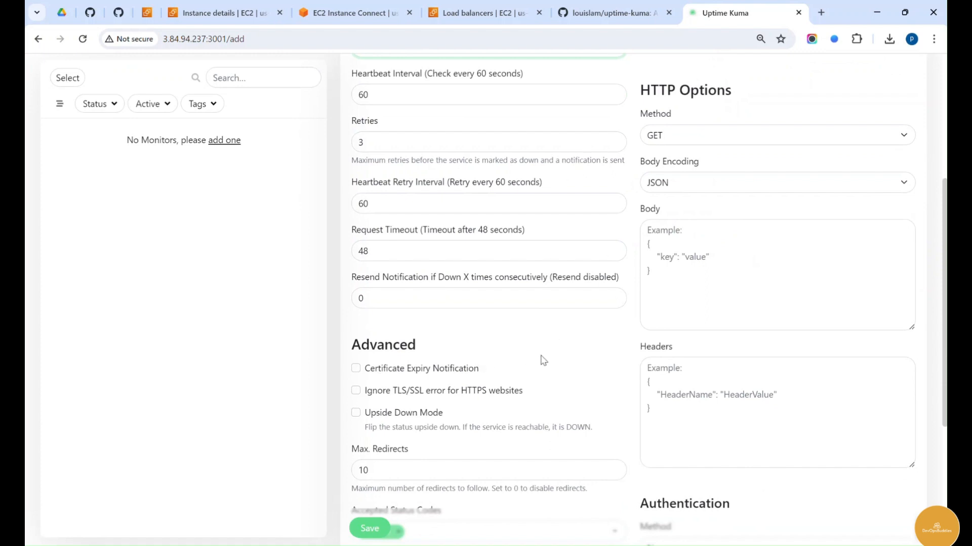
scroll(541, 370, down, 3)
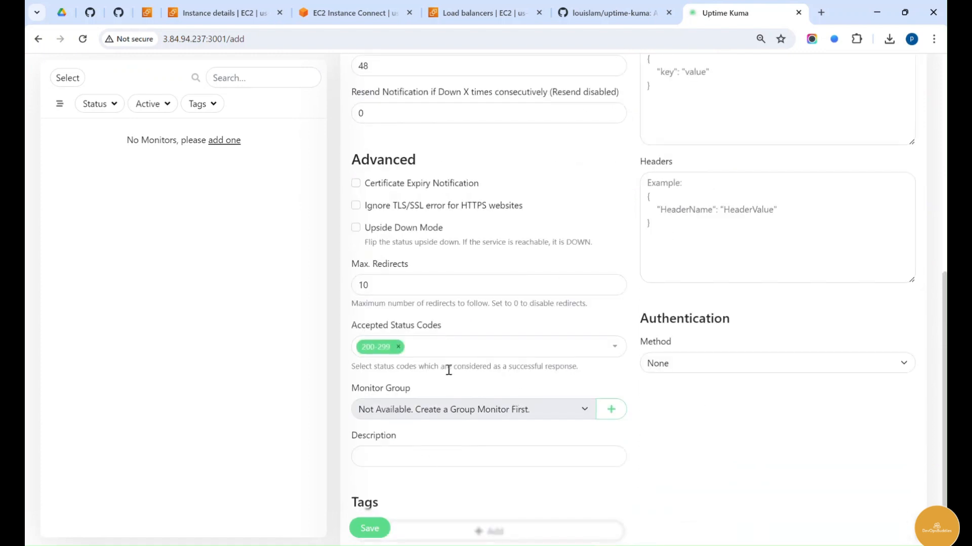
scroll(448, 370, down, 1)
scroll(684, 407, up, 7)
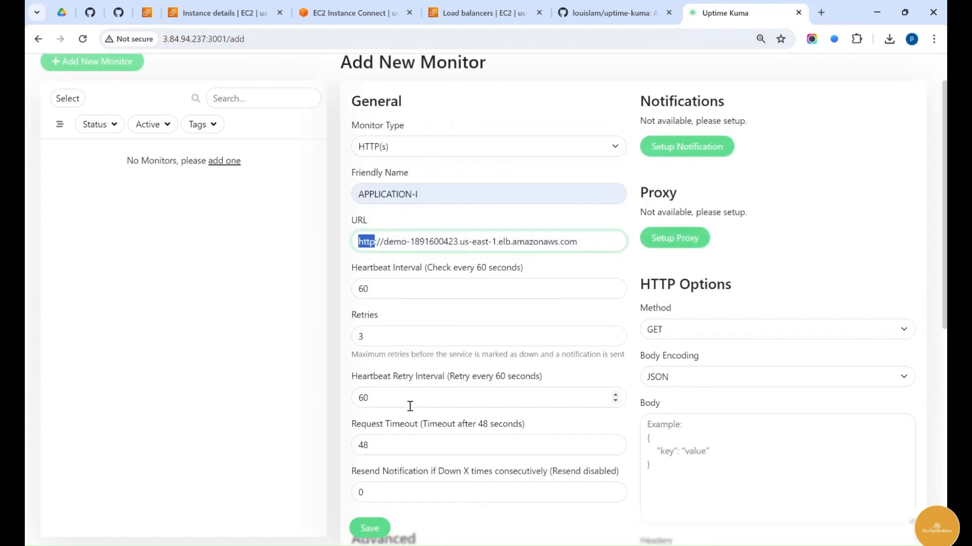
- Save the new APPLICATION-I monitor
scroll(615, 396, down, 8)
click(372, 526)
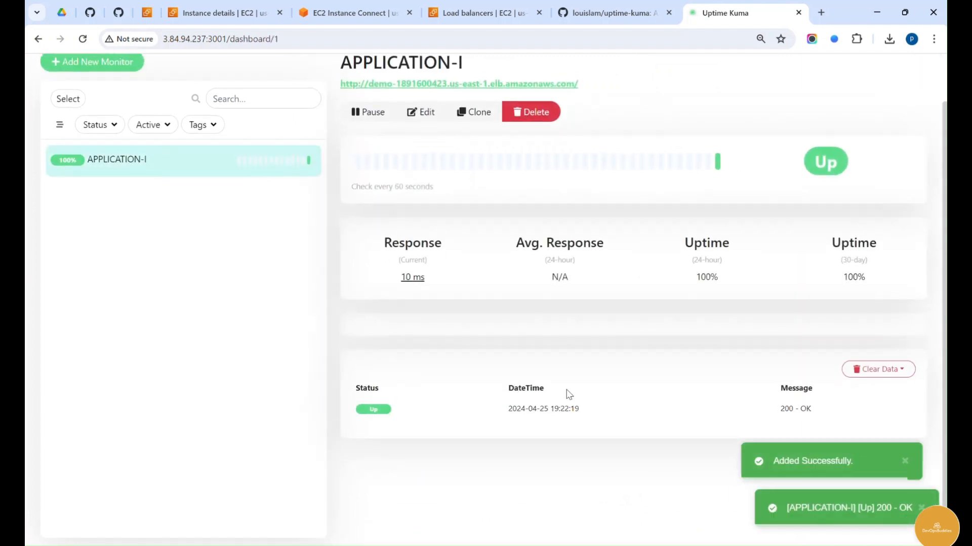
- Examine APPLICATION-I's heartbeat bar, response time, uptime figures, response chart and status log, and dismiss the status notification
scroll(438, 187, down, 2)
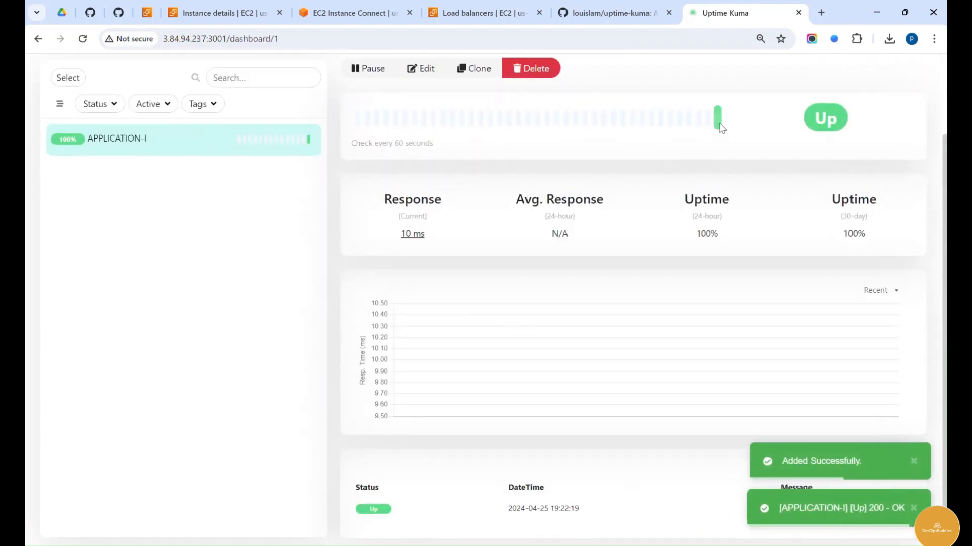
mouse_move(719, 124)
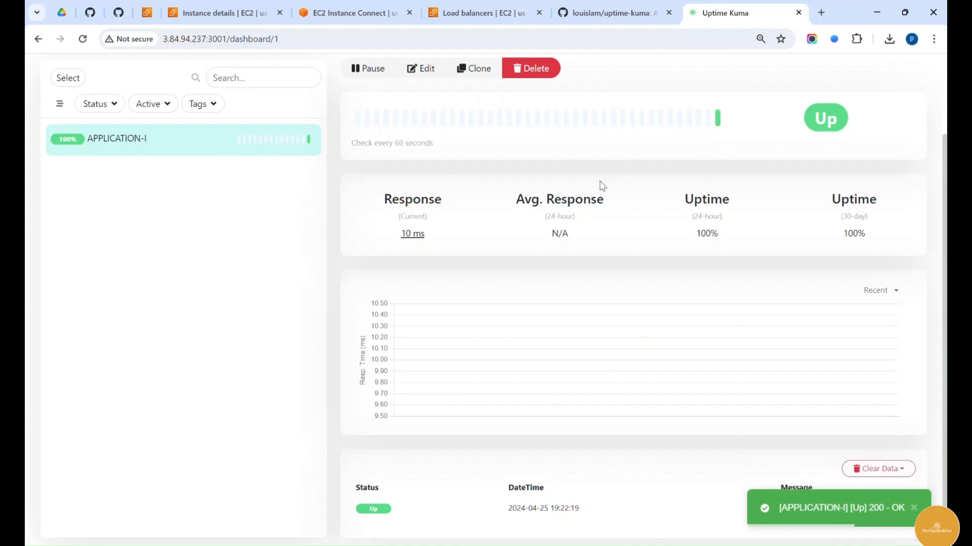
scroll(509, 292, up, 2)
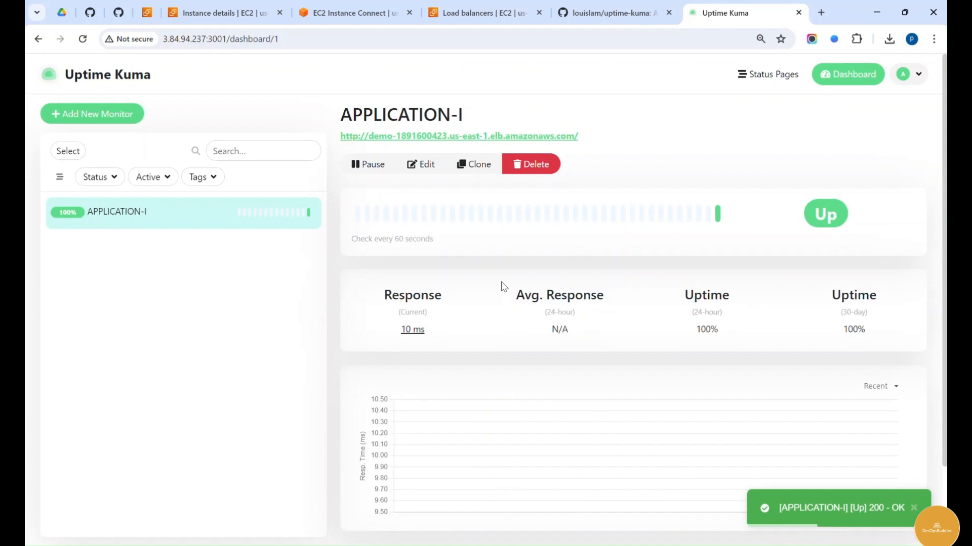
scroll(519, 295, down, 1)
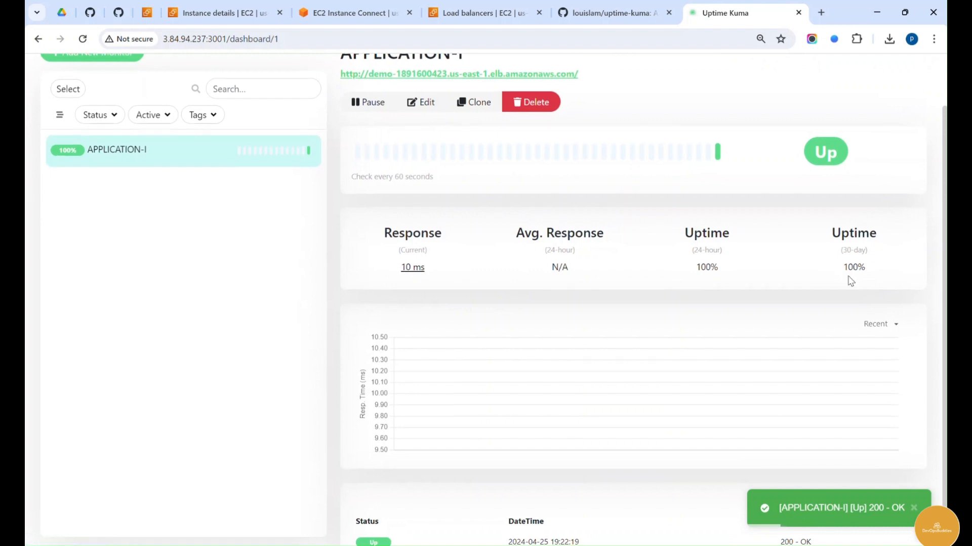
scroll(860, 263, down, 1)
drag(857, 236, 866, 235)
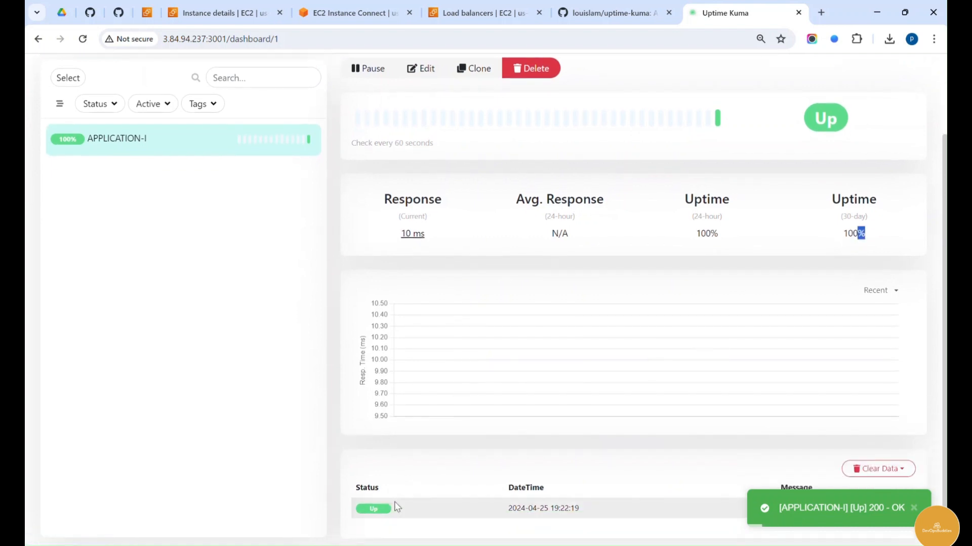
click(913, 508)
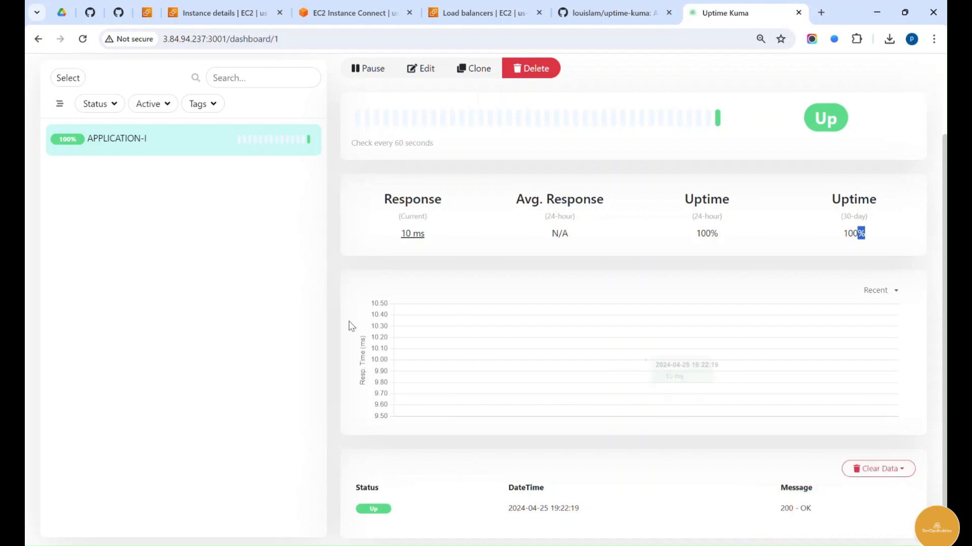
scroll(354, 326, up, 2)
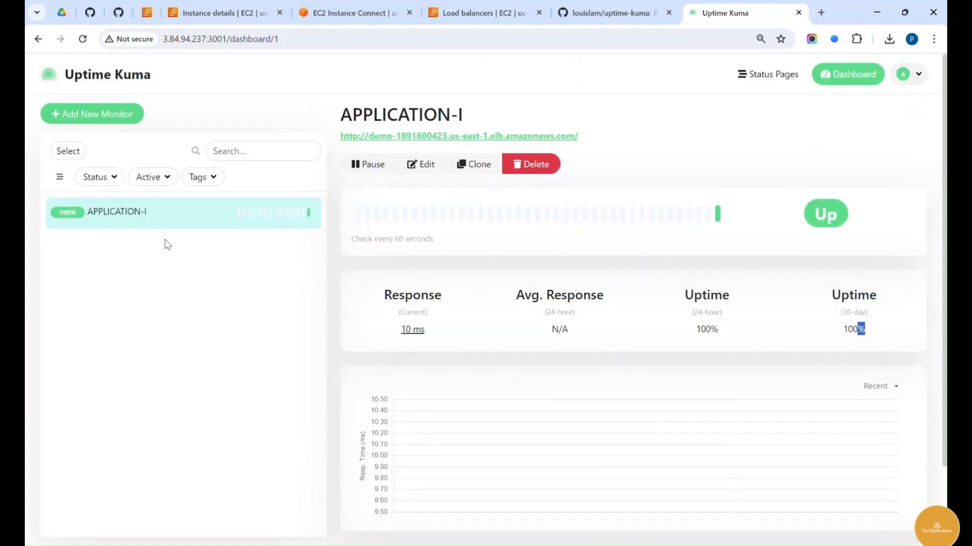
- Start another HTTP(s) monitor and give it the friendly name APPLICATION-II
click(100, 116)
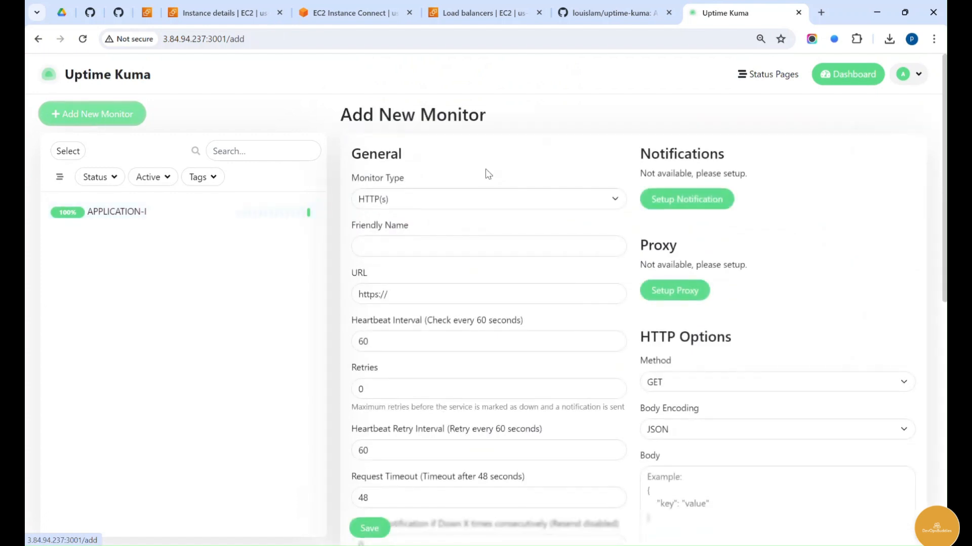
click(403, 250)
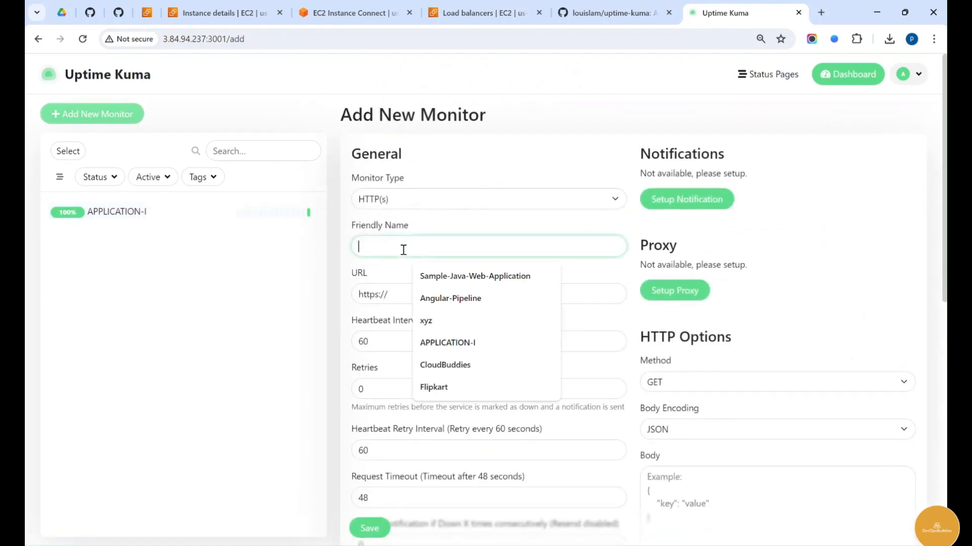
text(APPLICATION-II)
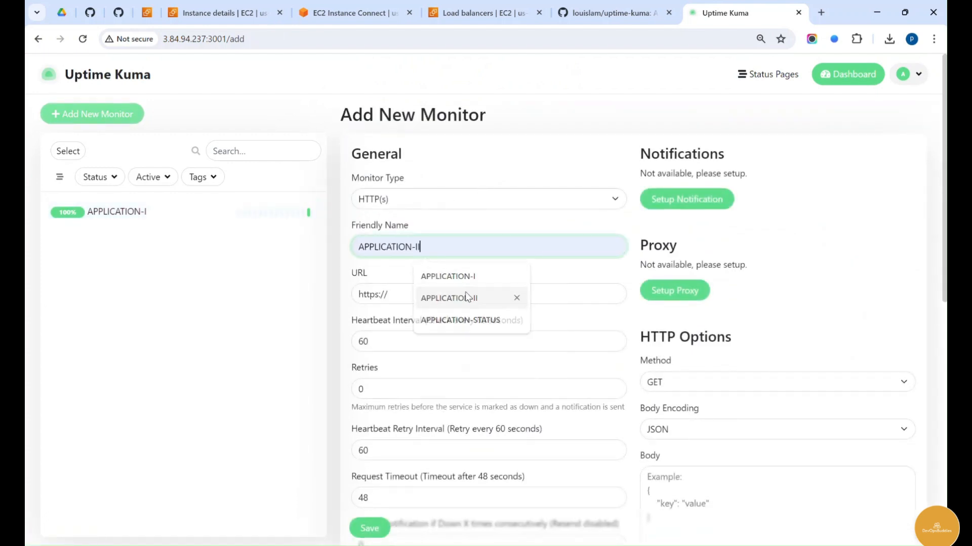
click(467, 297)
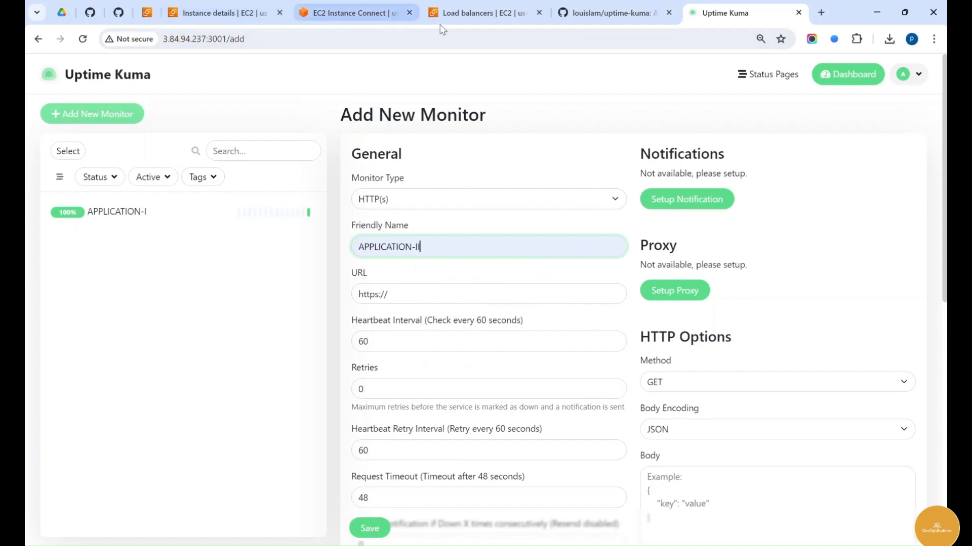
click(456, 14)
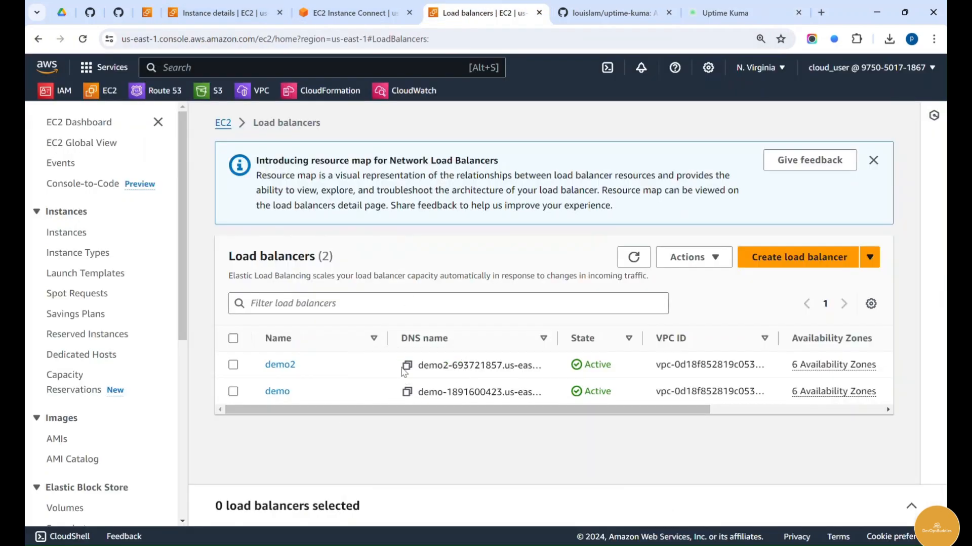
click(408, 366)
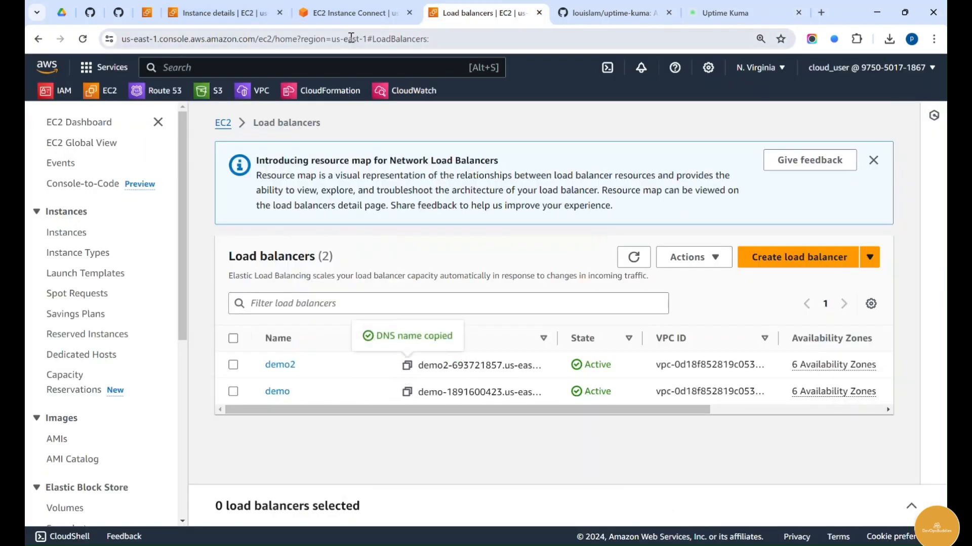
click(725, 13)
triple_click(409, 298)
key(ctrl+v)
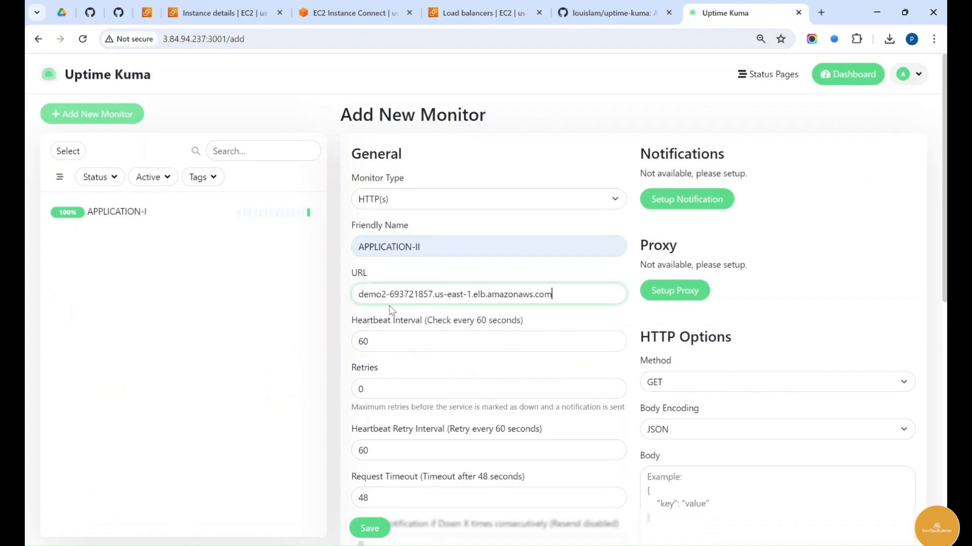
text(http://)
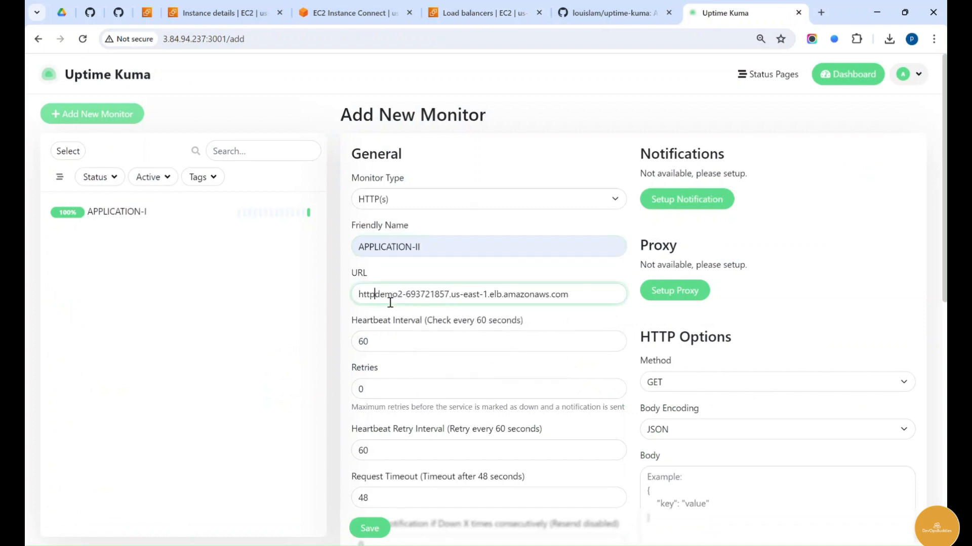
- Set APPLICATION-II's number of retries to 5 and save the monitor
scroll(400, 309, down, 4)
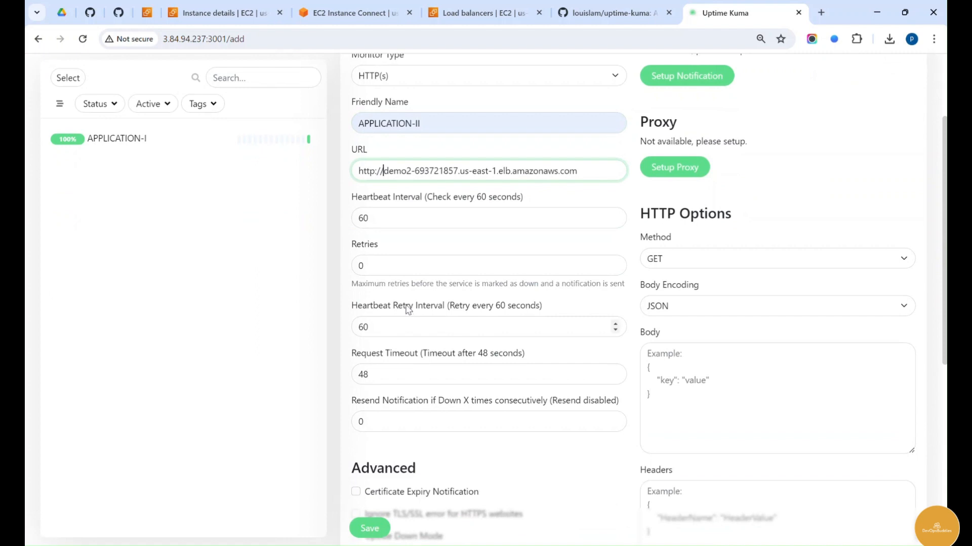
double_click(372, 203)
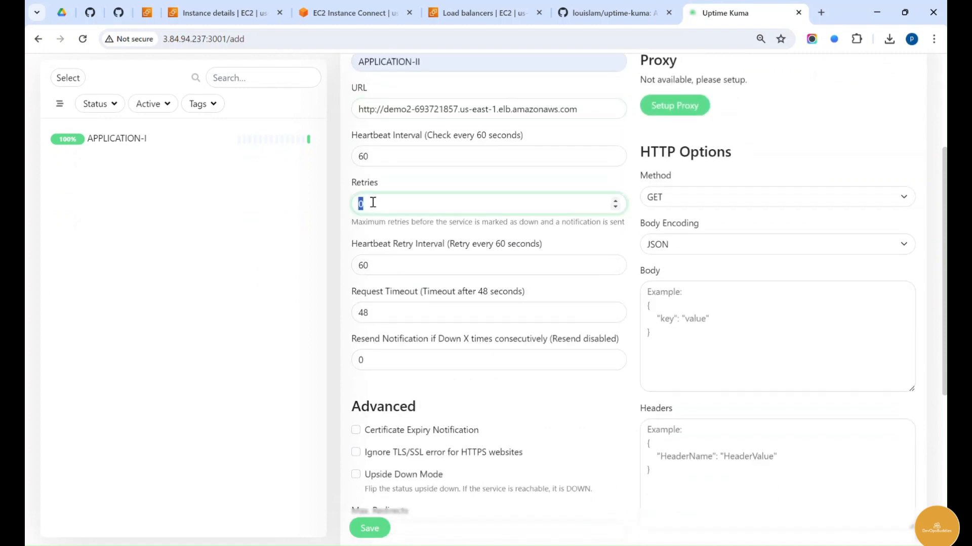
text(5)
scroll(425, 307, down, 3)
click(372, 528)
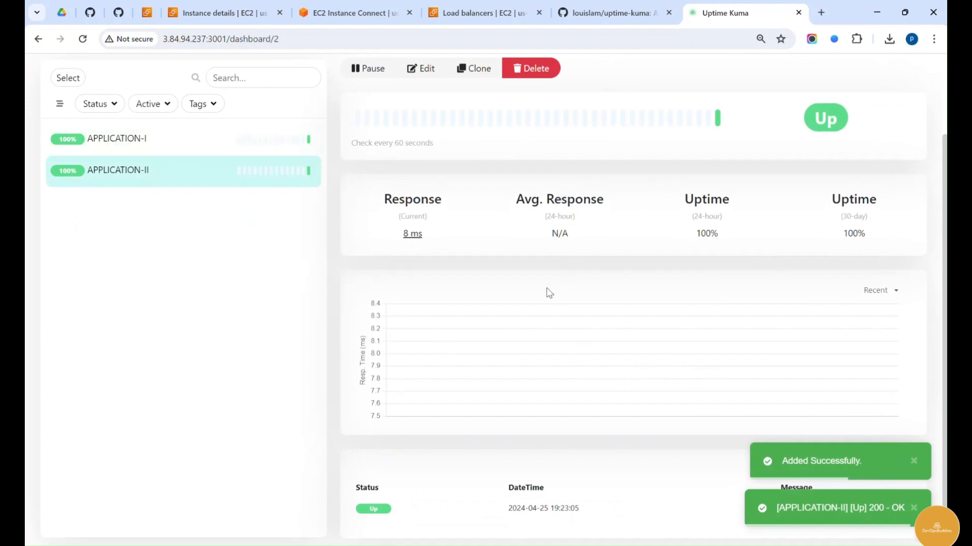
scroll(549, 293, up, 2)
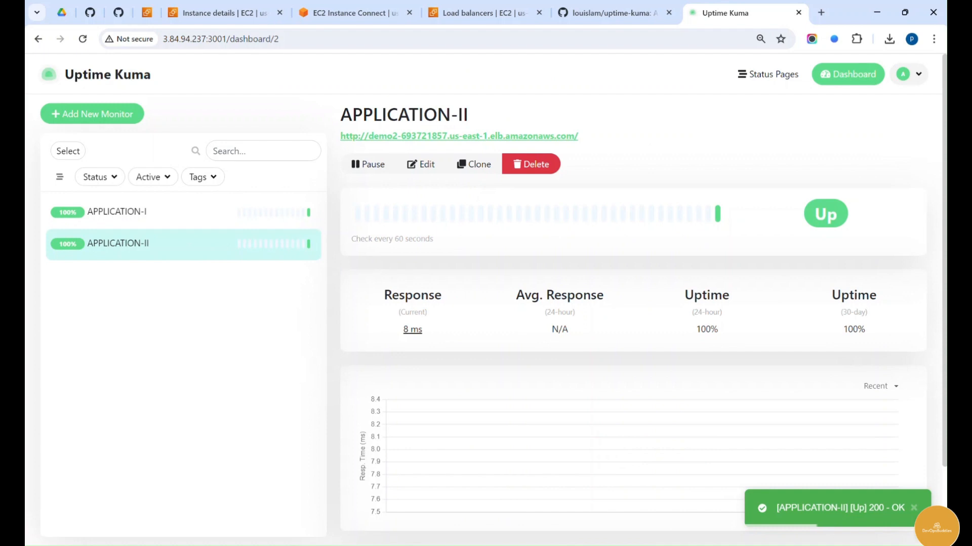
click(260, 483)
click(446, 205)
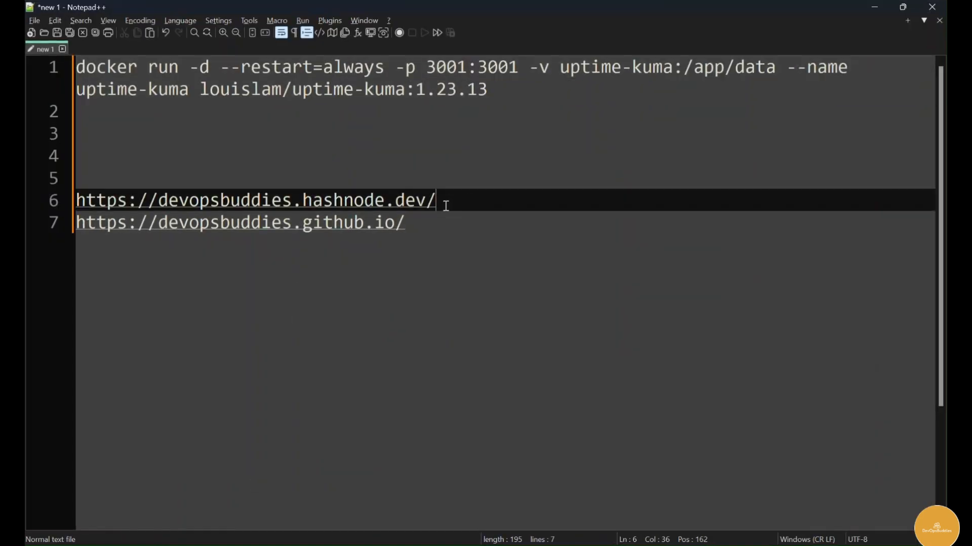
shift+click(78, 205)
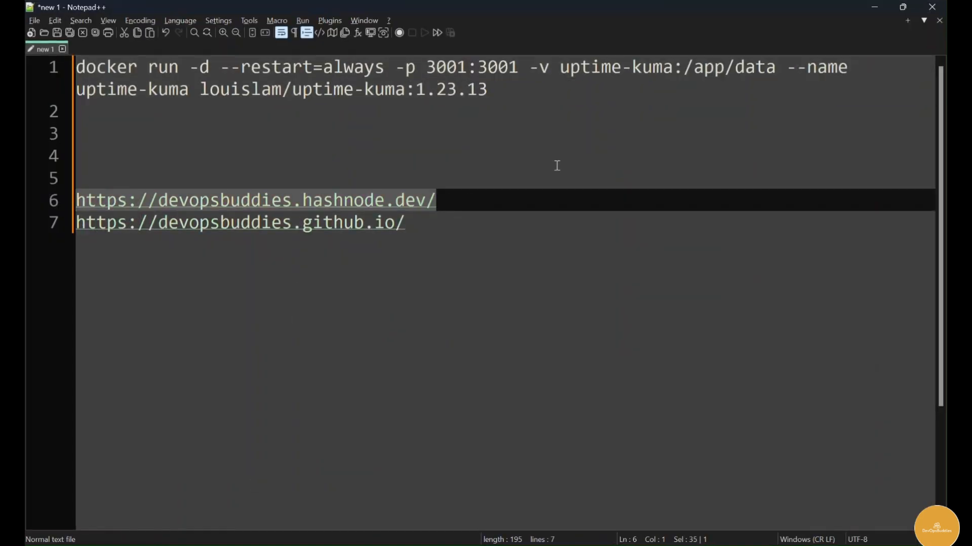
click(874, 8)
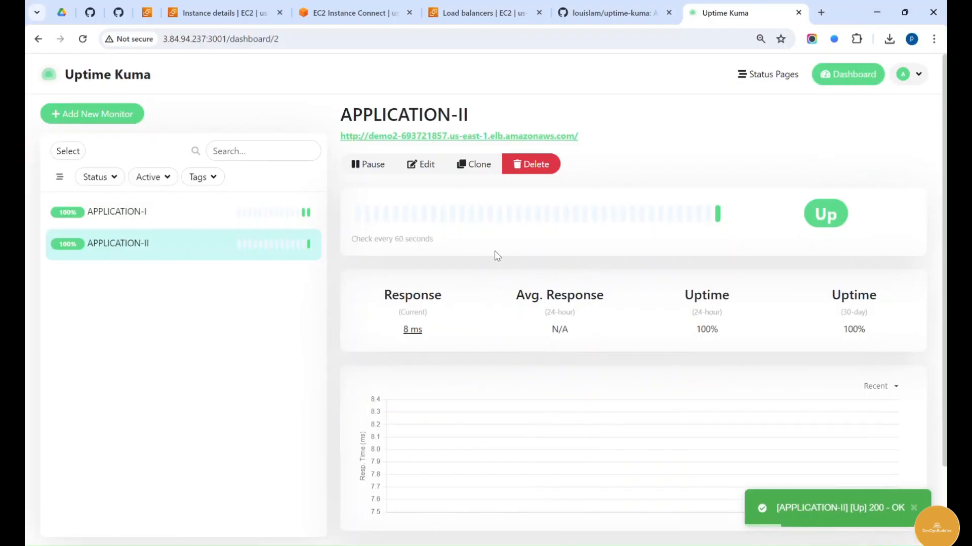
click(473, 167)
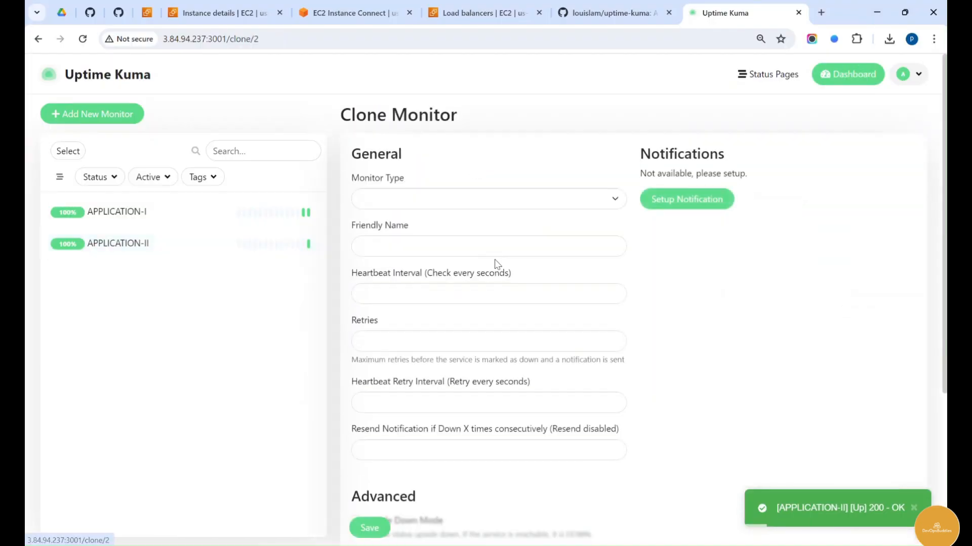
triple_click(471, 250)
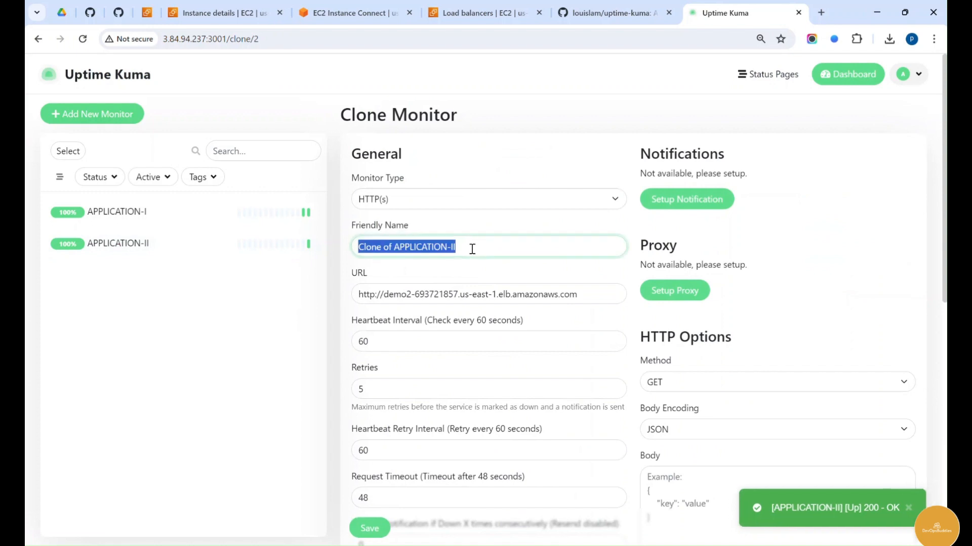
text(GITHUB-)
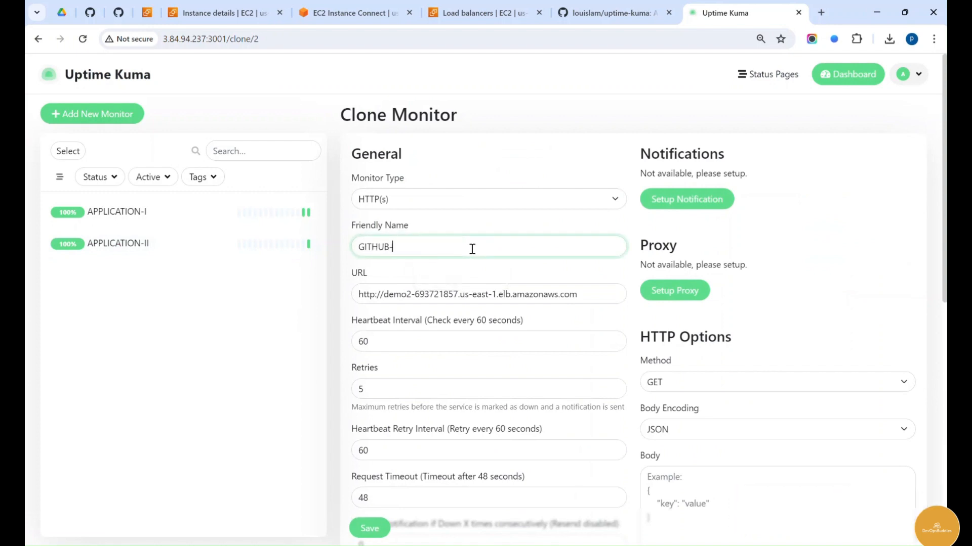
text(PAGE)
triple_click(433, 296)
text(https://devopsbuddies.hashnode.dev/)
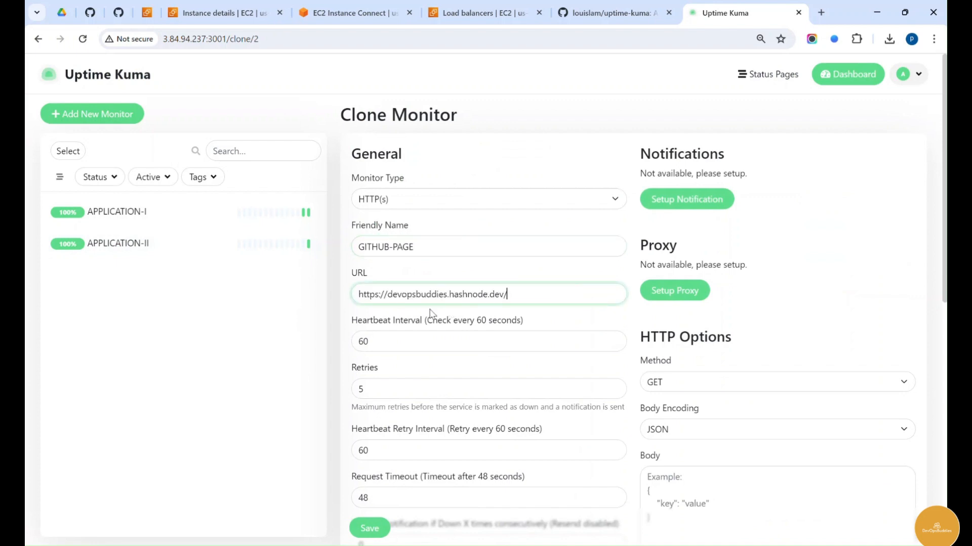
- Change the cloned monitor's friendly name to DevOpsBuddies-Blog
triple_click(399, 246)
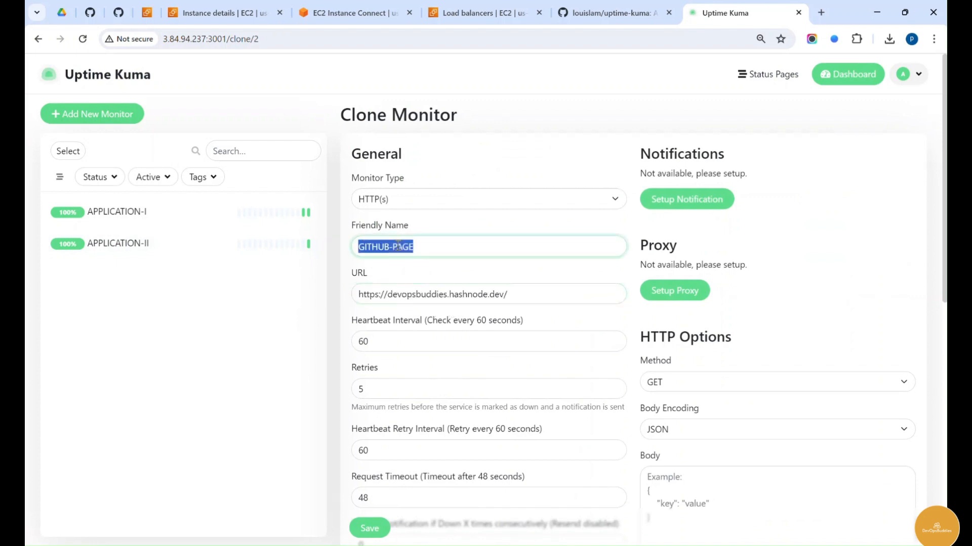
text(Dev)
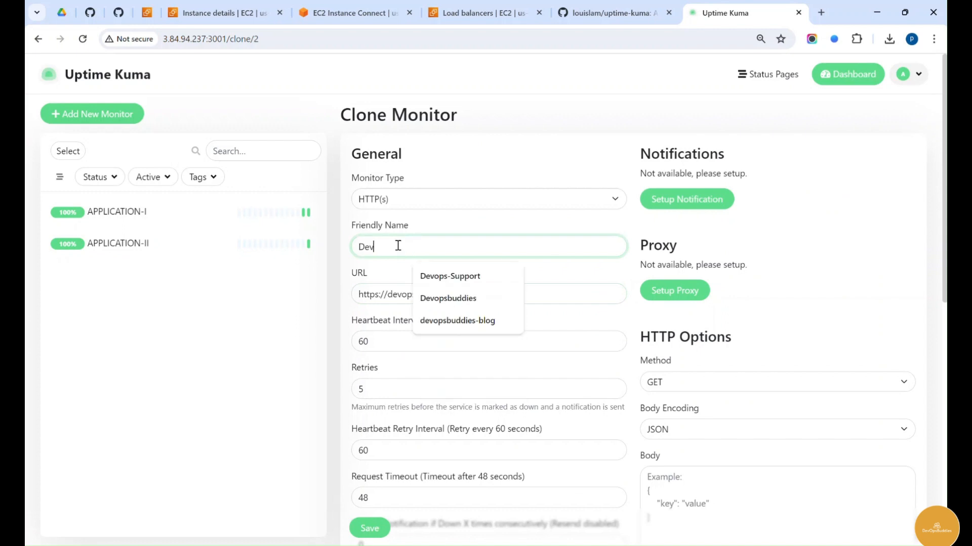
text(OpsBudd)
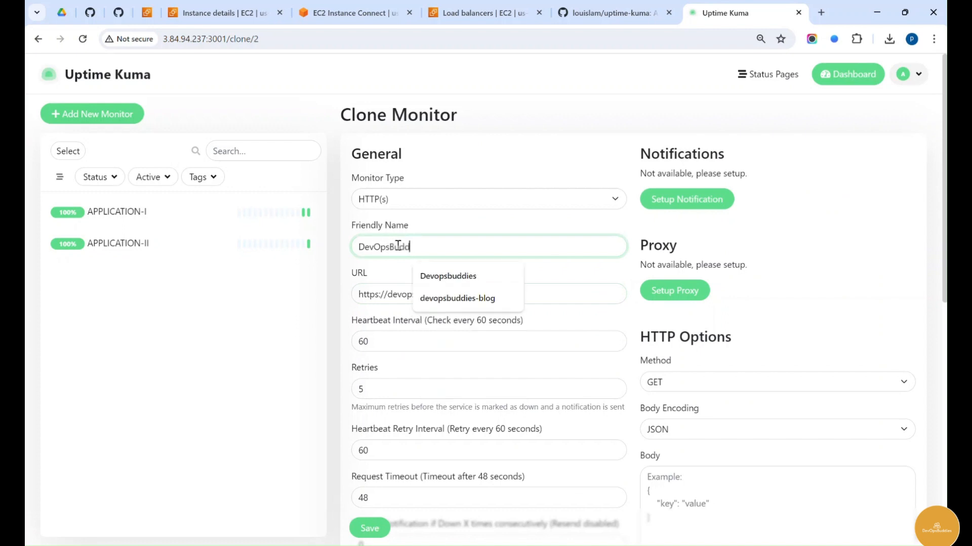
text(ies-Blog)
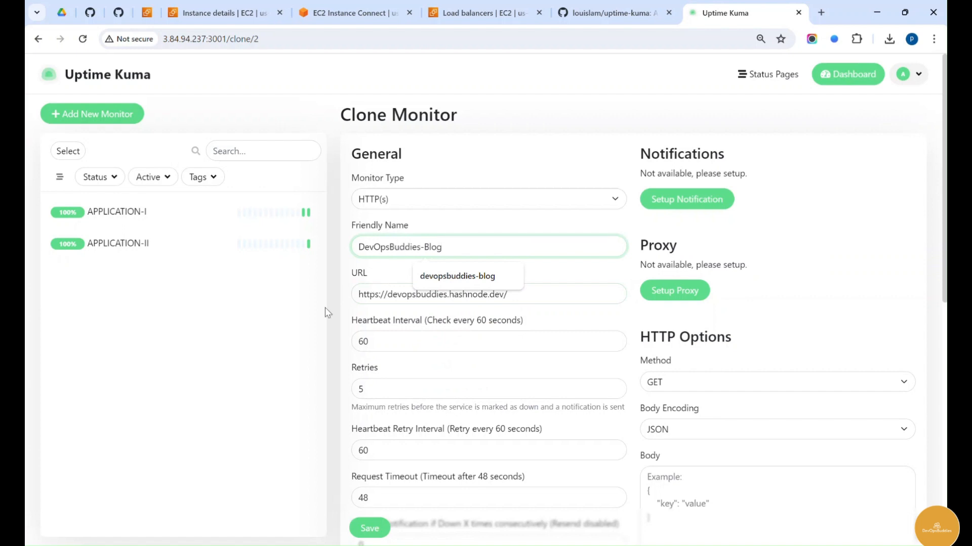
click(311, 316)
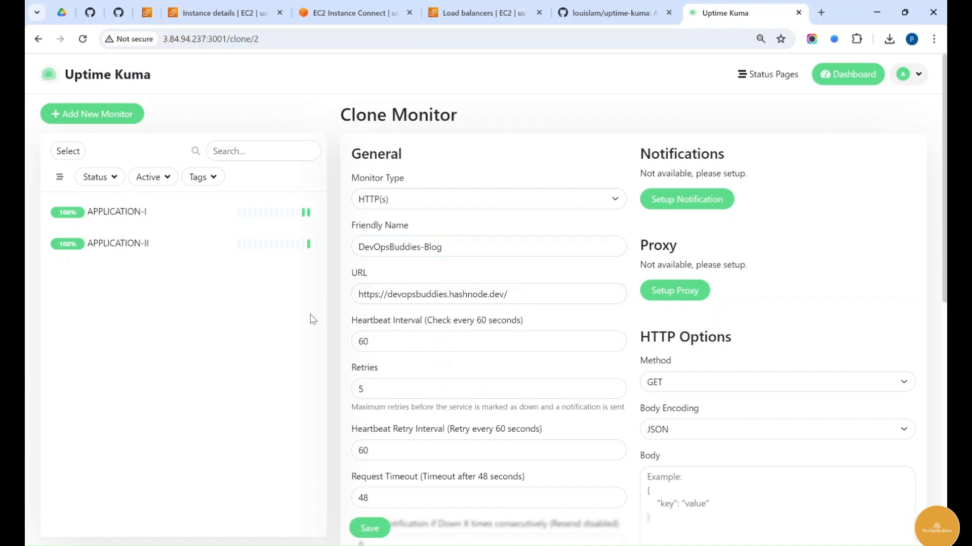
- Enable Certificate Expiry Notification for the DevOpsBuddies-Blog monitor
scroll(549, 298, down, 2)
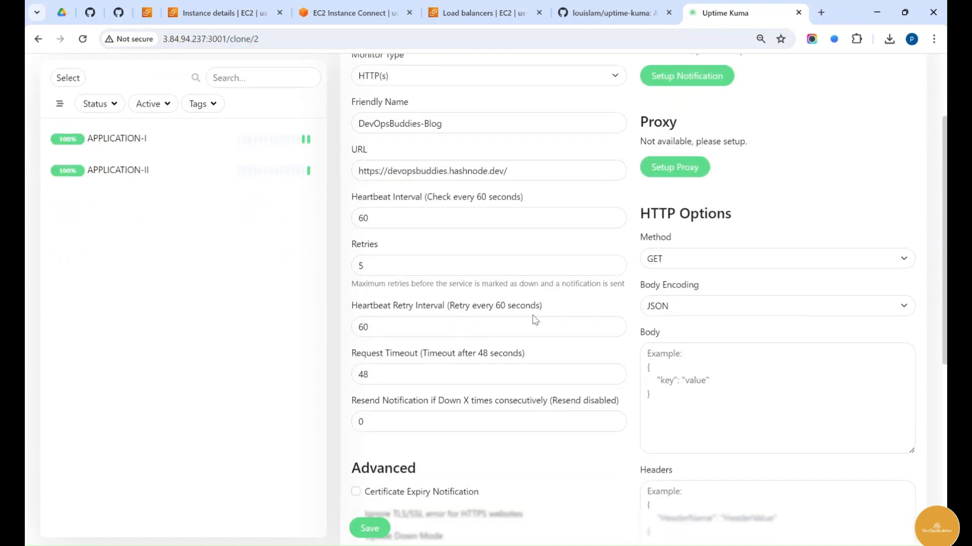
scroll(439, 319, down, 2)
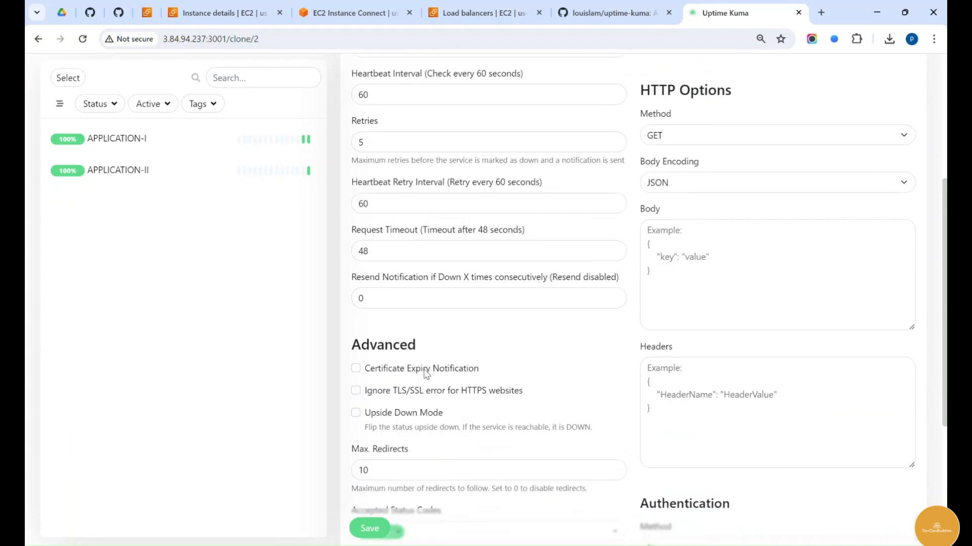
click(416, 372)
scroll(538, 371, down, 4)
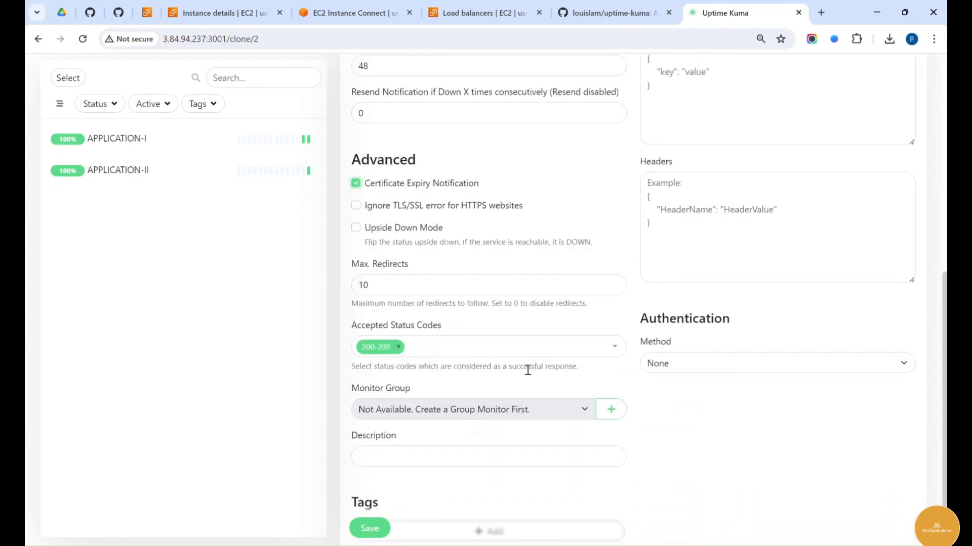
- Save the DevOpsBuddies-Blog monitor and check its certificate expiry date
click(368, 518)
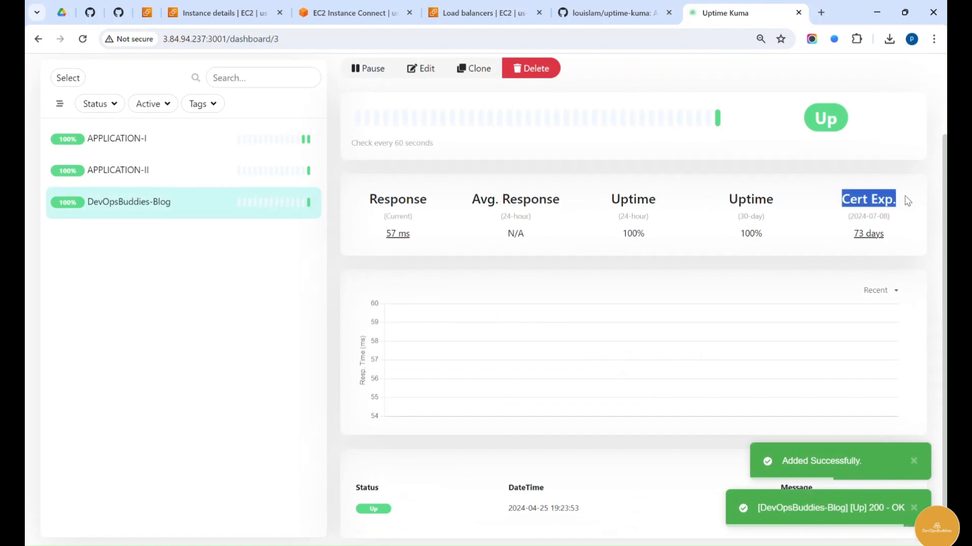
triple_click(854, 201)
scroll(872, 251, up, 2)
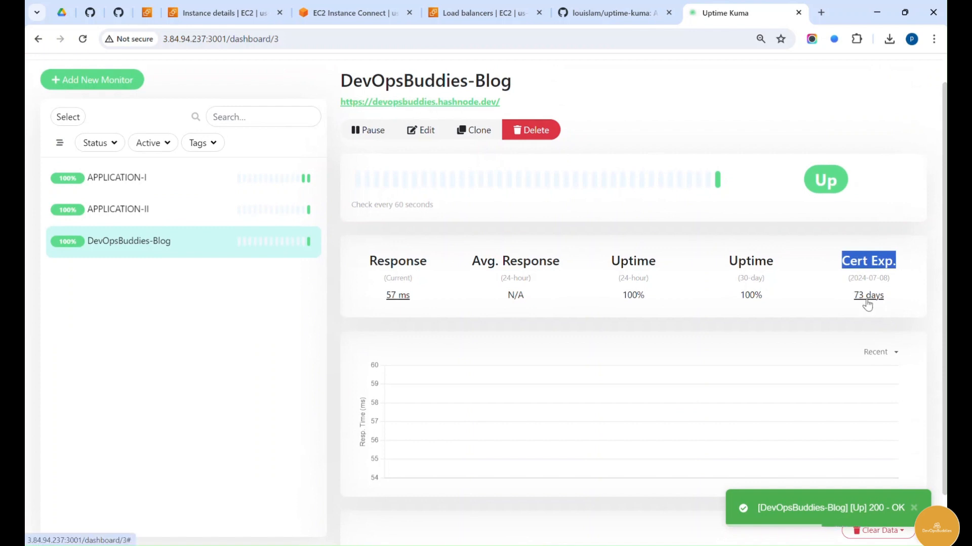
double_click(883, 278)
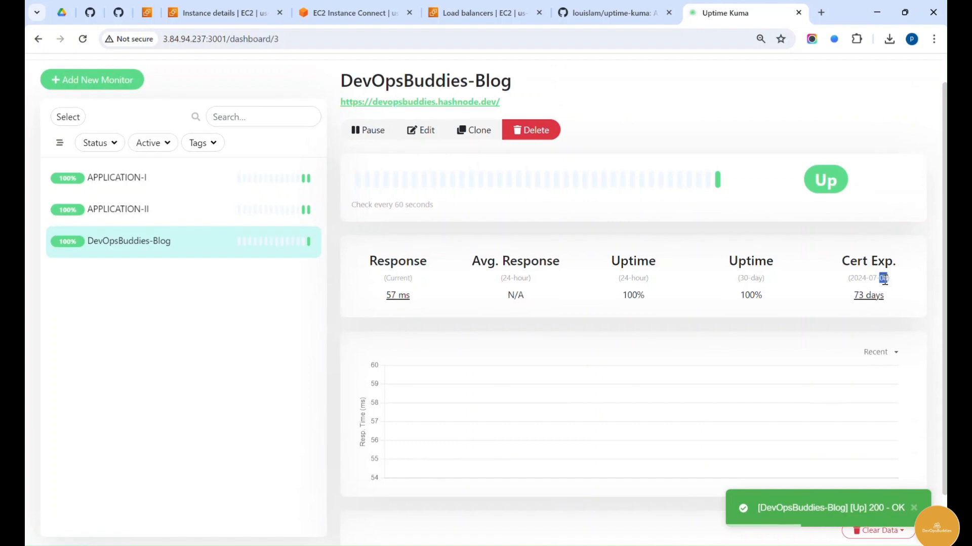
- Open the DevOpsBuddies-Blog certificate details and examine the validity and issuers of the whole certificate chain
click(868, 296)
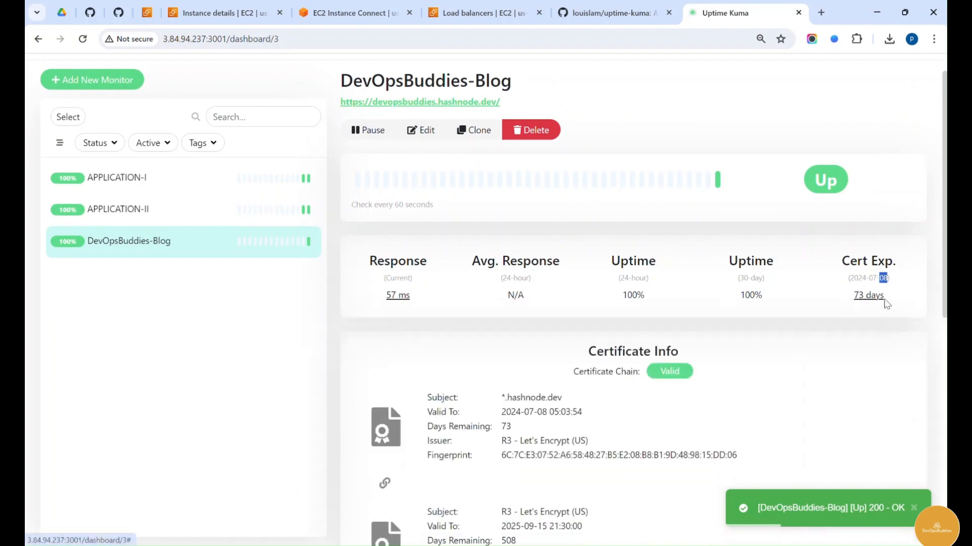
scroll(667, 361, down, 1)
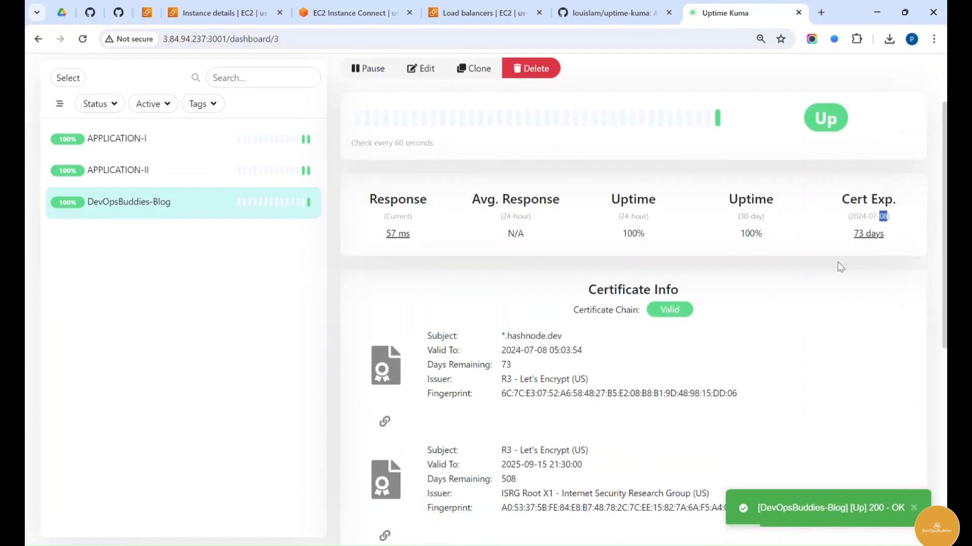
scroll(640, 372, down, 1)
scroll(560, 280, down, 1)
scroll(561, 280, down, 2)
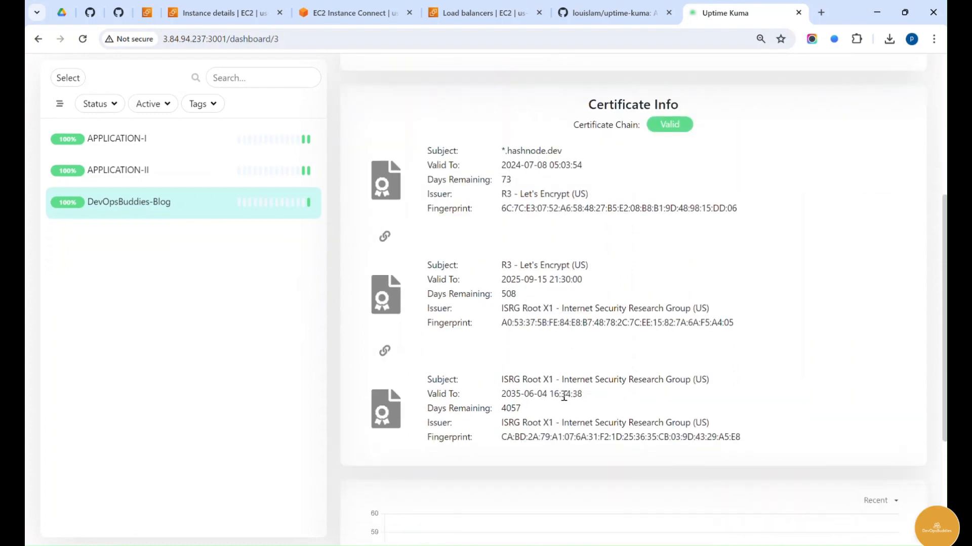
scroll(556, 375, down, 4)
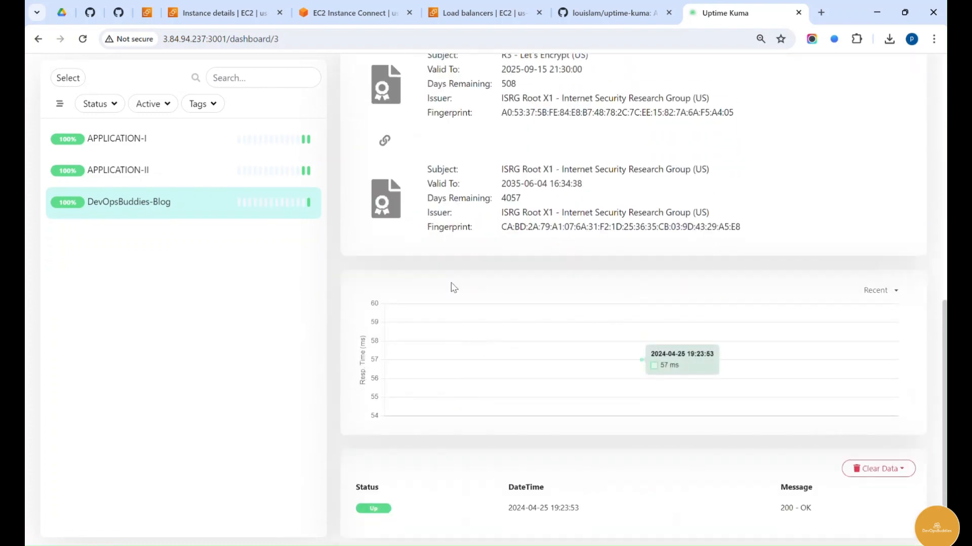
scroll(346, 178, up, 5)
scroll(405, 167, up, 5)
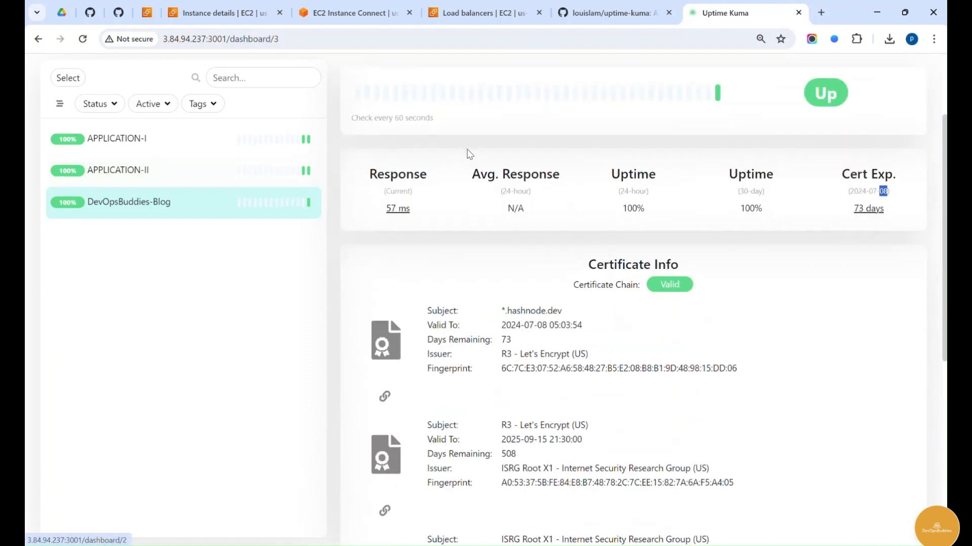
- Clone the DevOpsBuddies-Blog monitor and set the copy's friendly name to DevOpsBuddies-Github
click(477, 162)
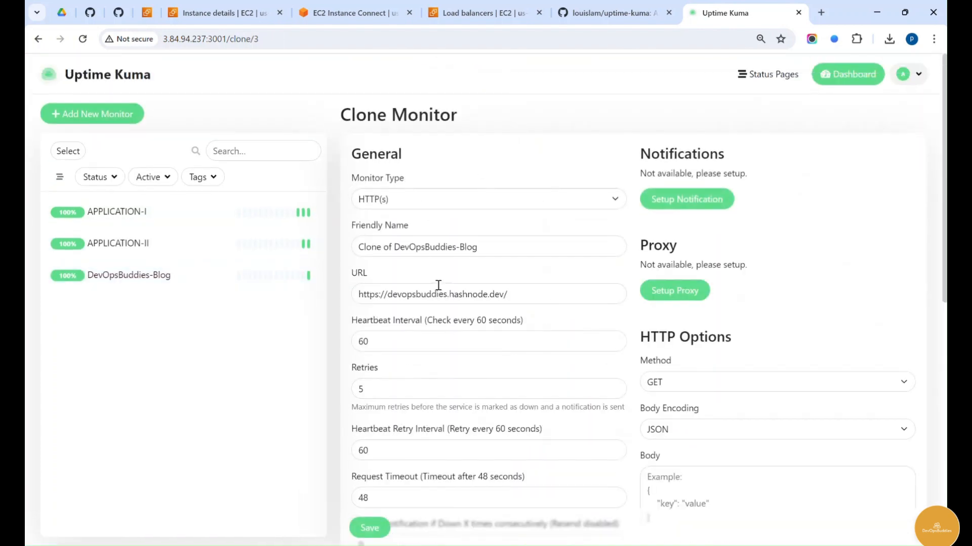
click(397, 247)
double_click(397, 247)
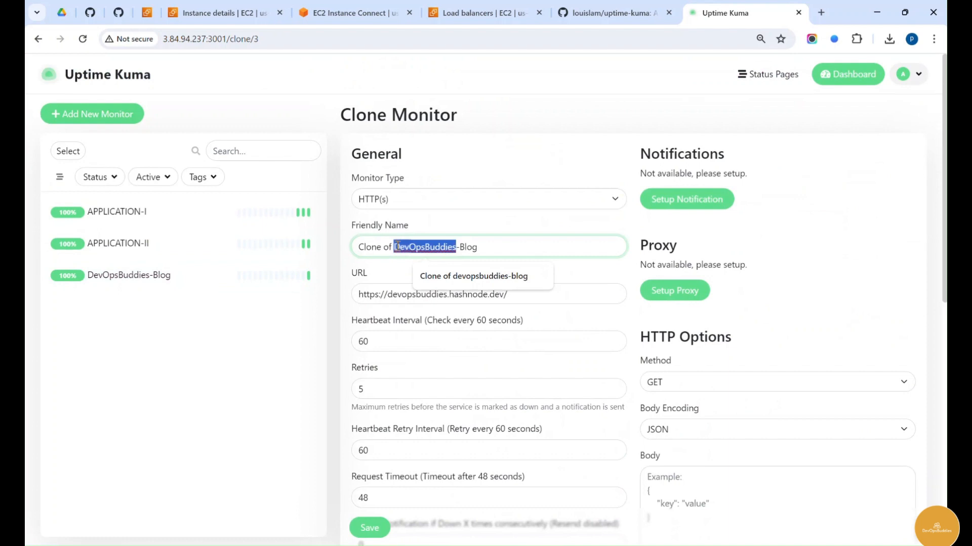
key(ctrl+x)
key(ctrl+a)
key(ctrl+v)
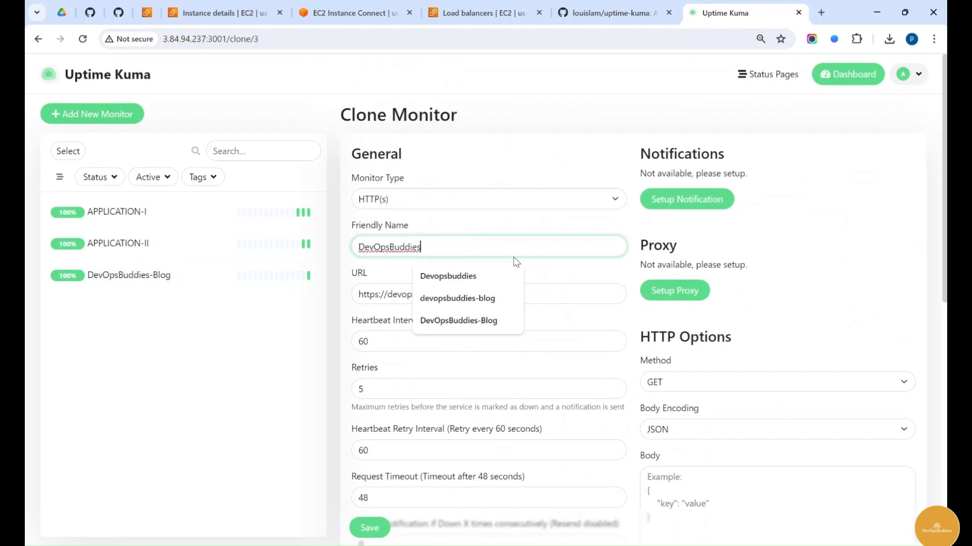
text(-Github)
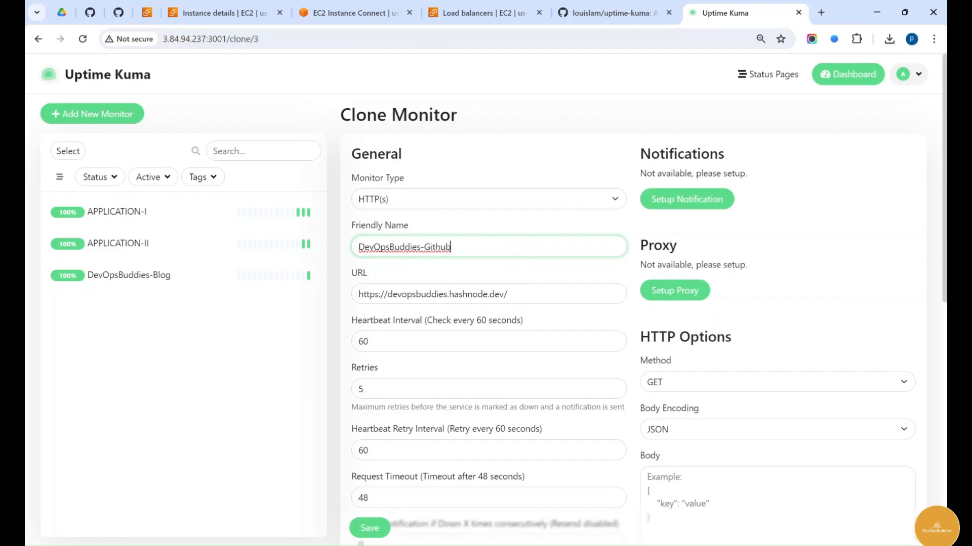
click(304, 545)
click(416, 224)
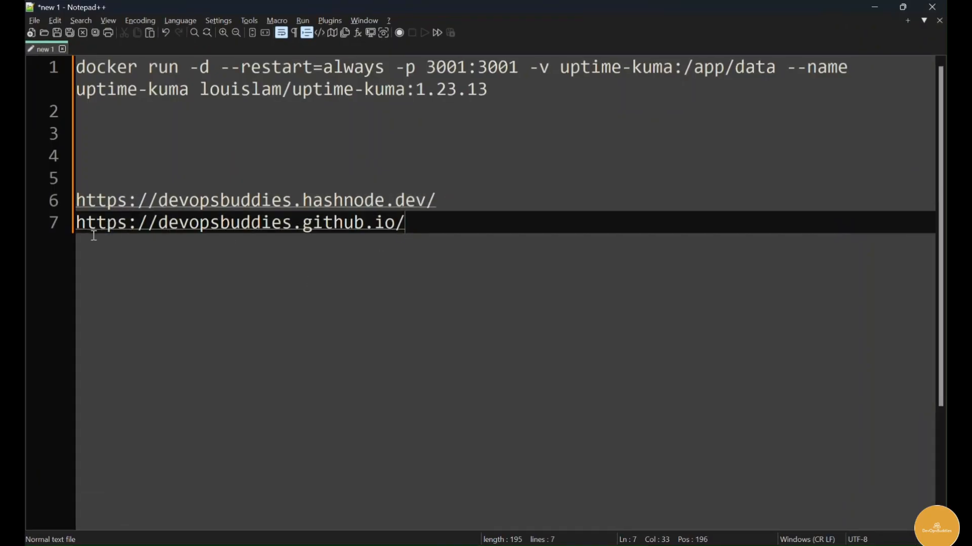
shift+click(77, 224)
key(ctrl+c)
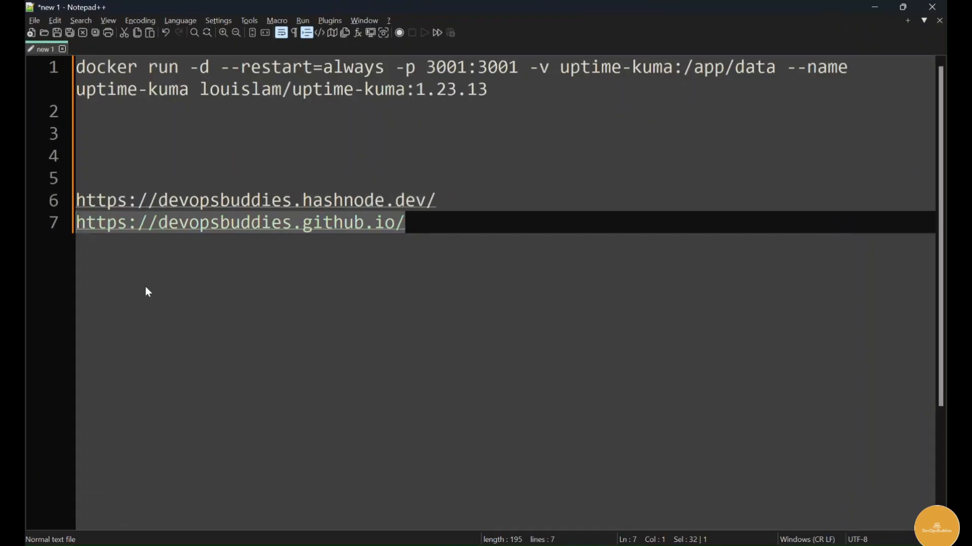
click(880, 7)
click(537, 288)
key(ctrl+a)
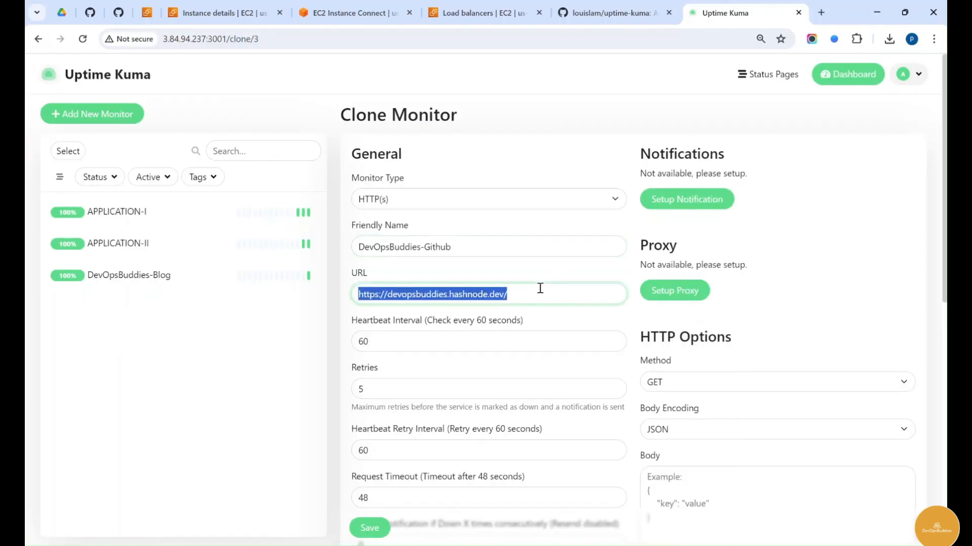
key(ctrl+v)
scroll(532, 329, down, 5)
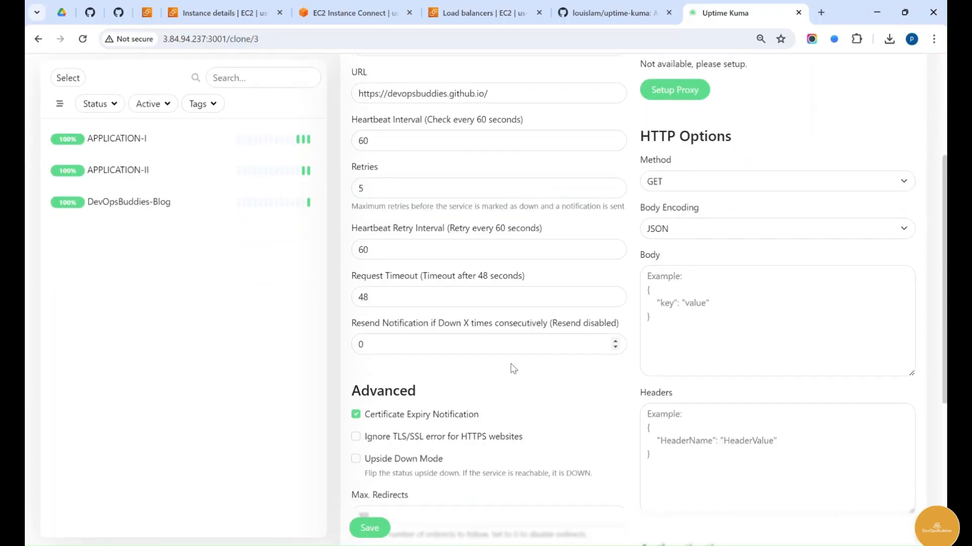
click(399, 522)
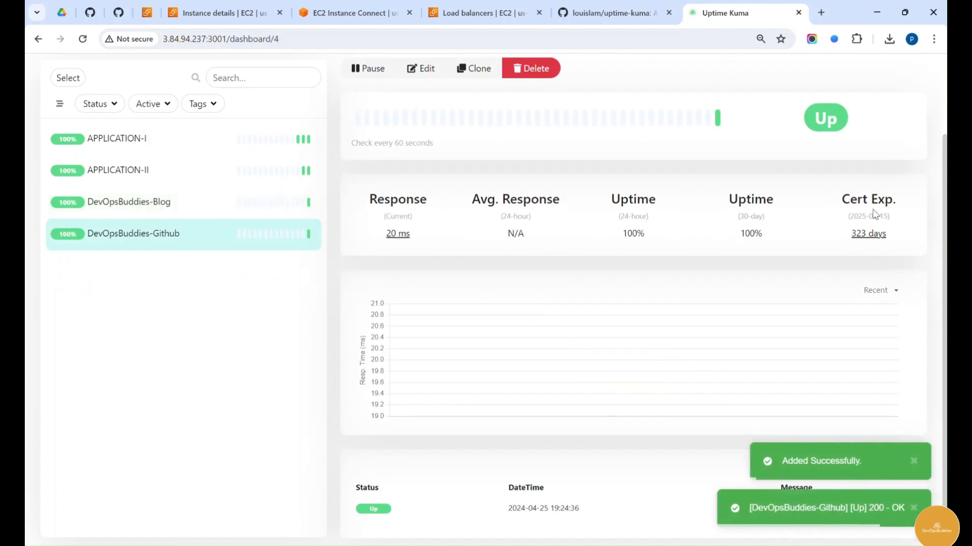
- Open the DevOpsBuddies-Github certificate details and review the certificate chain's validity
click(866, 241)
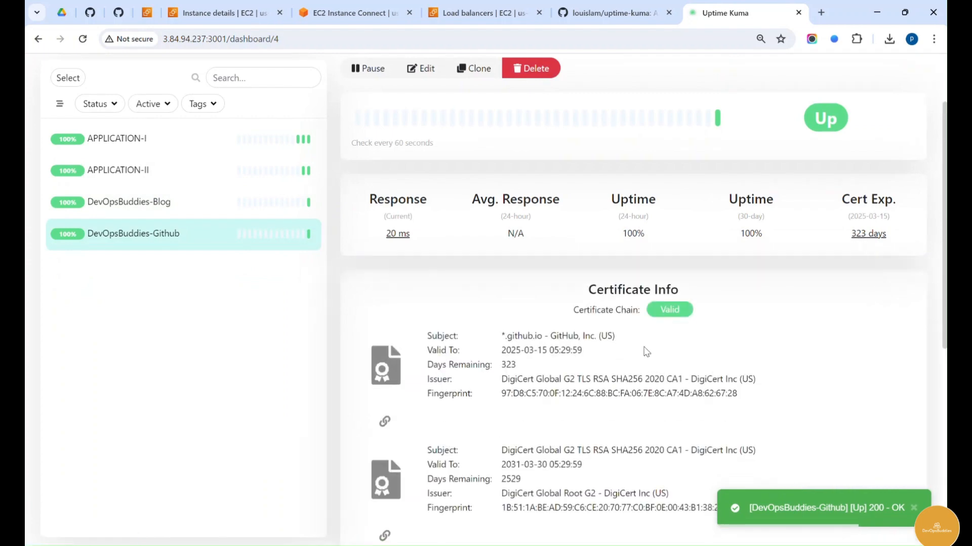
scroll(556, 314, down, 4)
scroll(234, 382, up, 1)
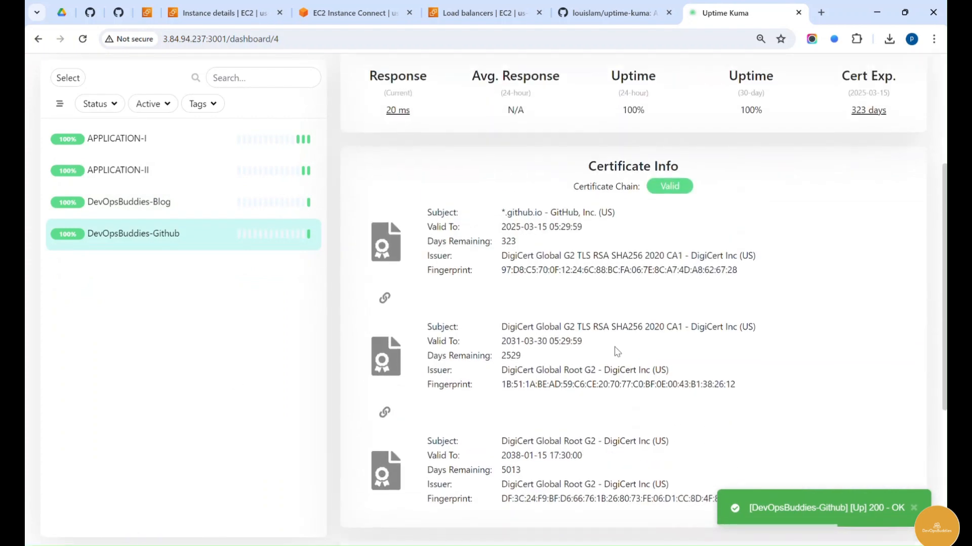
scroll(616, 352, up, 4)
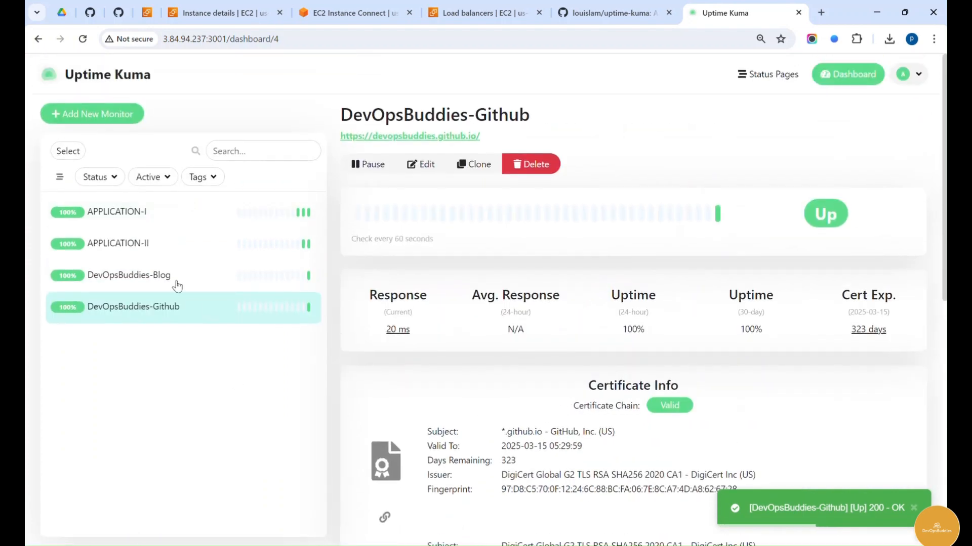
- Open the APPLICATION-I monitor for editing and start a new tag with the color Red
click(175, 215)
click(424, 165)
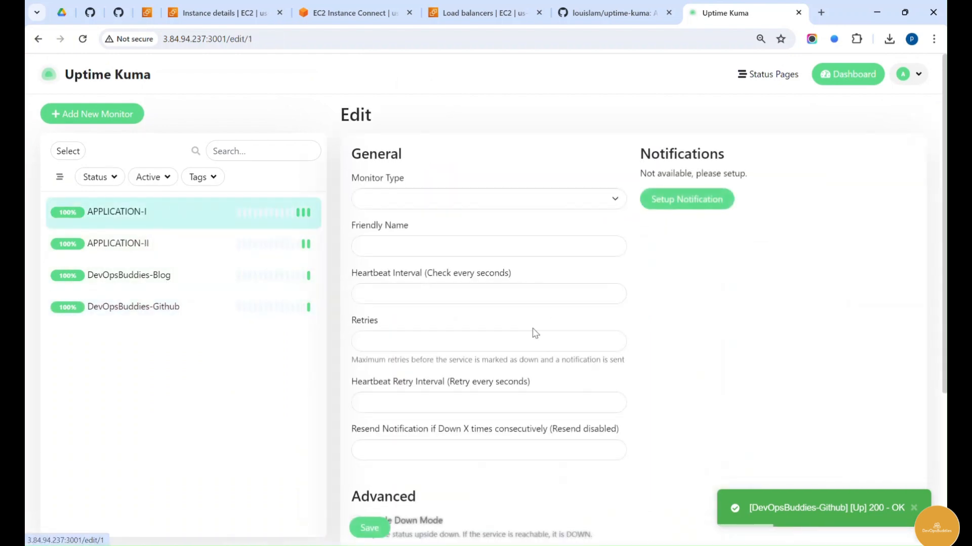
scroll(455, 398, down, 8)
click(434, 479)
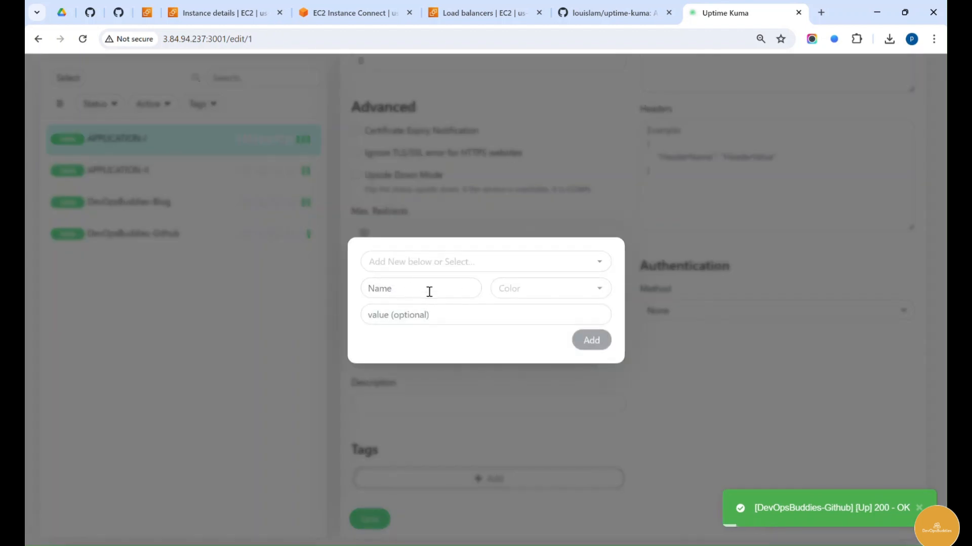
click(540, 286)
click(541, 340)
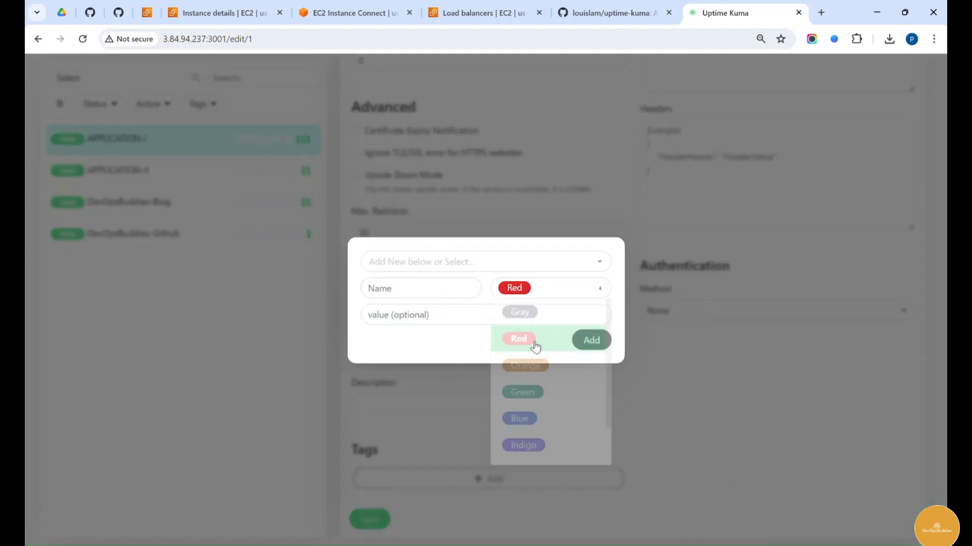
click(408, 264)
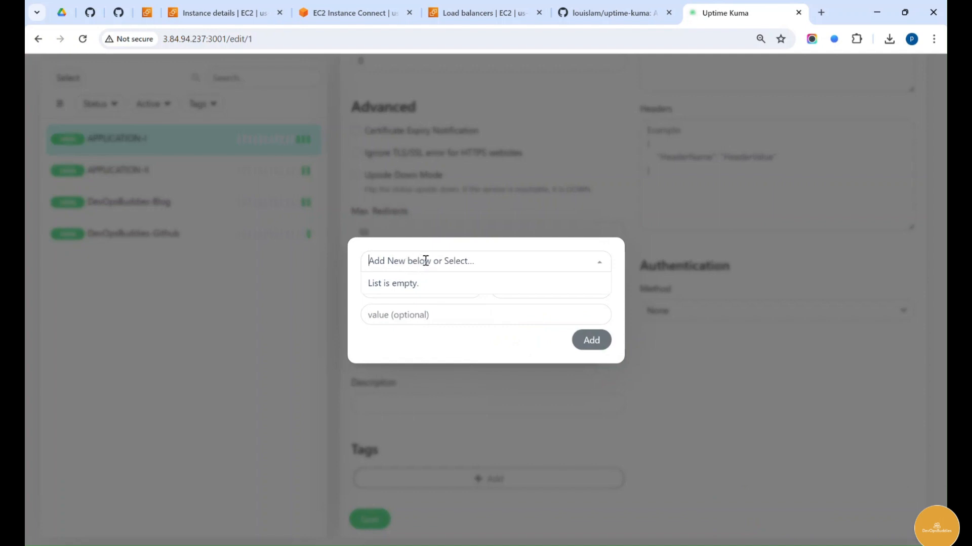
click(461, 334)
- Name the red tag APP with the value Froentend, add it to APPLICATION-I, and save the monitor
click(413, 290)
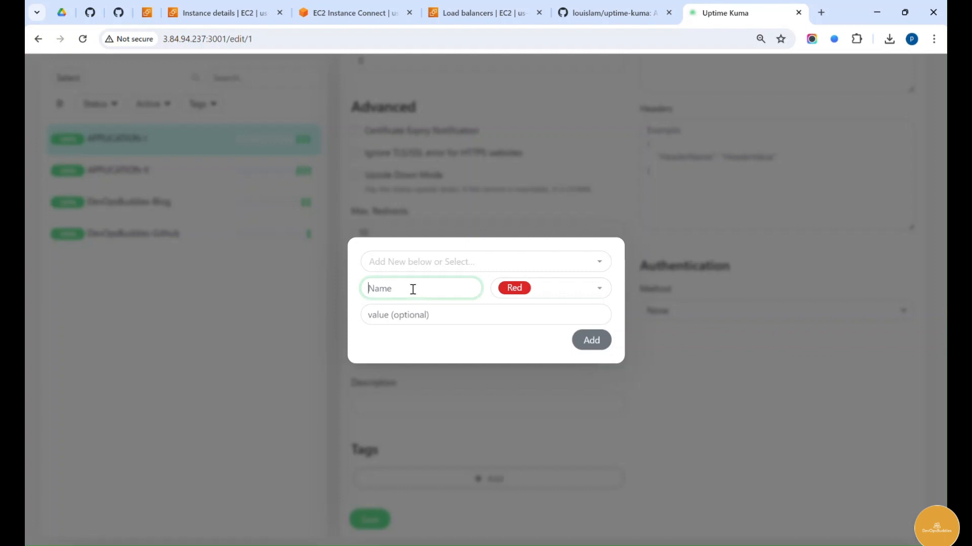
click(411, 319)
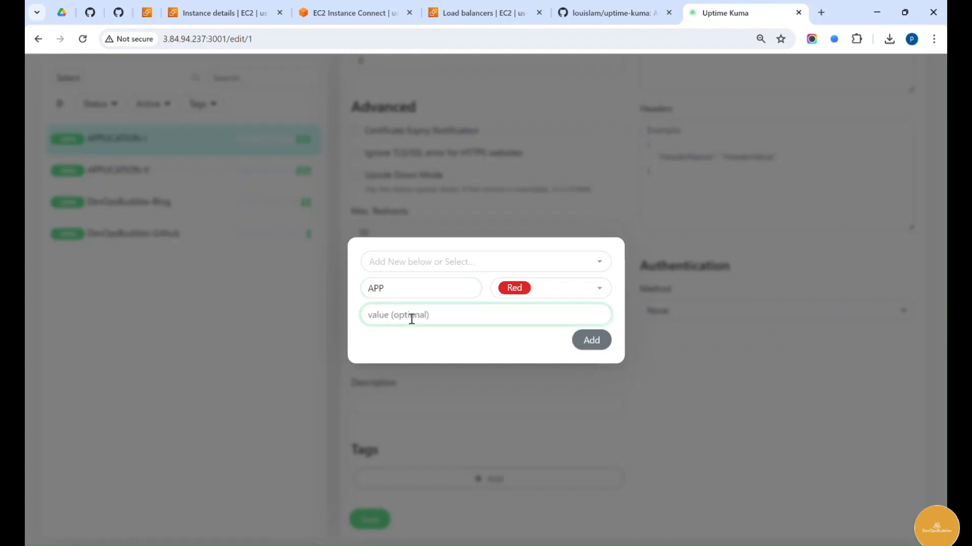
text(Froentend)
click(592, 348)
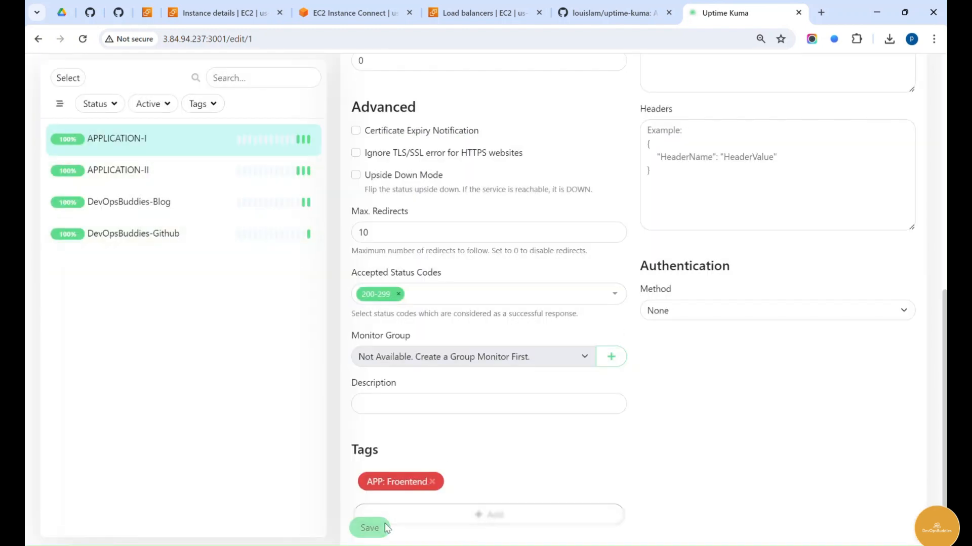
click(369, 528)
- Open the APPLICATION-II monitor for editing and start a new tag with the color Orange
click(184, 183)
scroll(383, 188, up, 2)
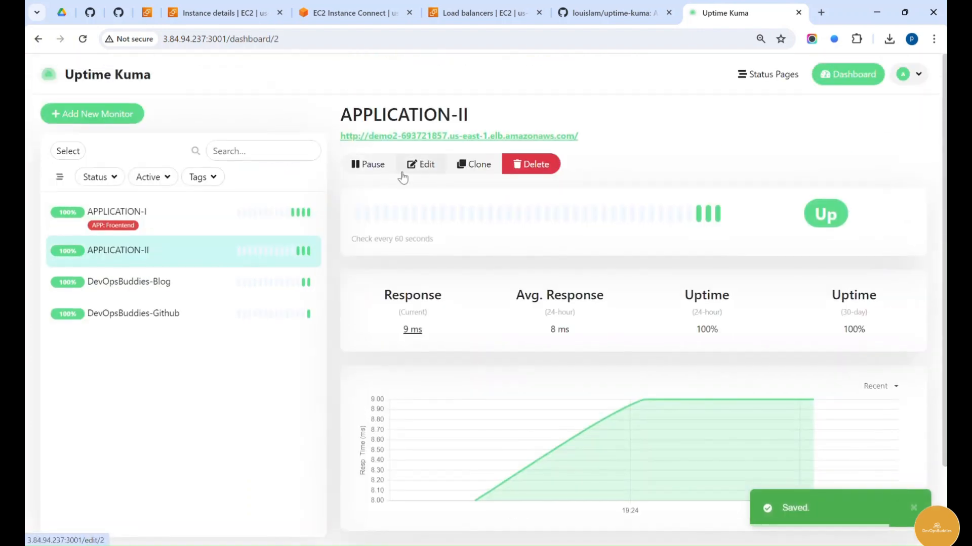
click(419, 163)
scroll(501, 357, down, 10)
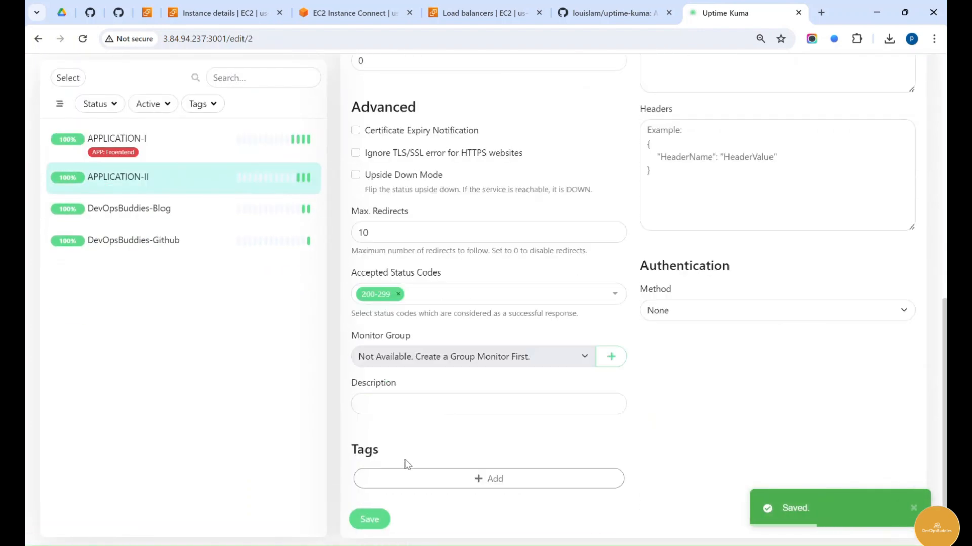
click(405, 478)
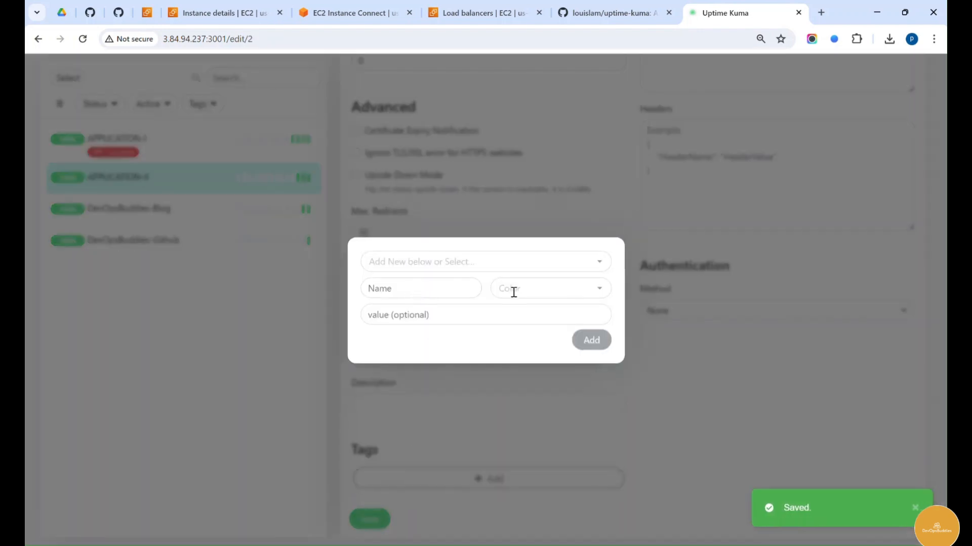
click(549, 285)
click(524, 364)
- Name the orange tag APP1 with the value Backend, add it to APPLICATION-II, and save the monitor
click(384, 282)
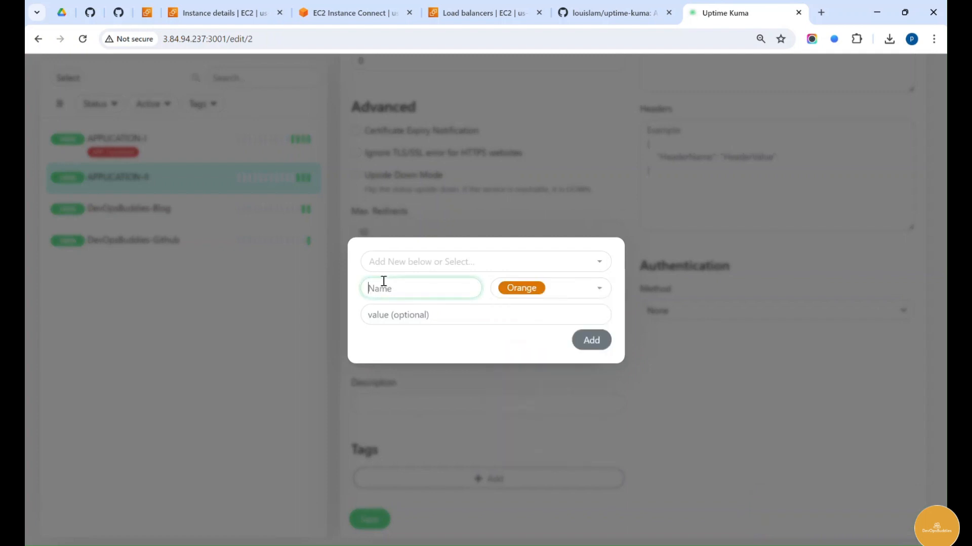
text(APP)
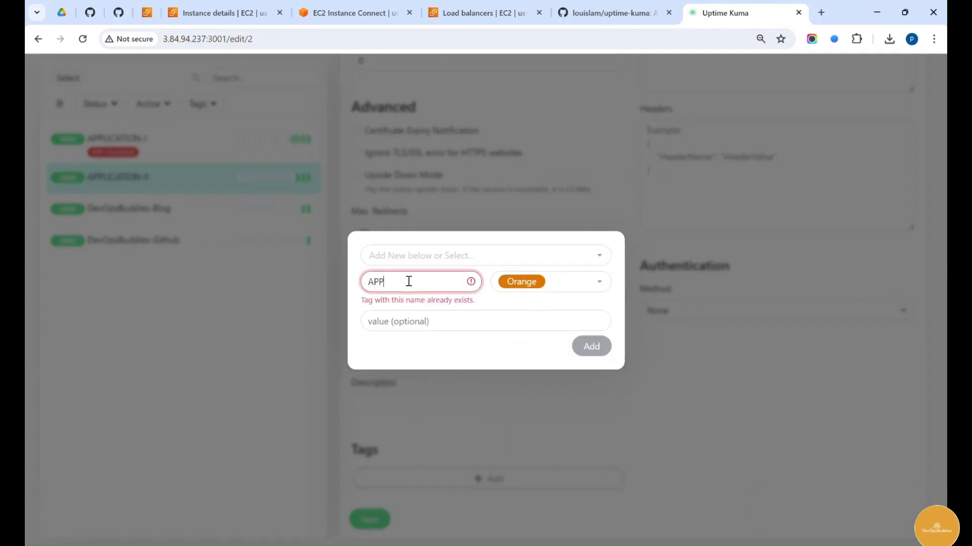
double_click(408, 281)
click(408, 282)
text(1)
click(410, 314)
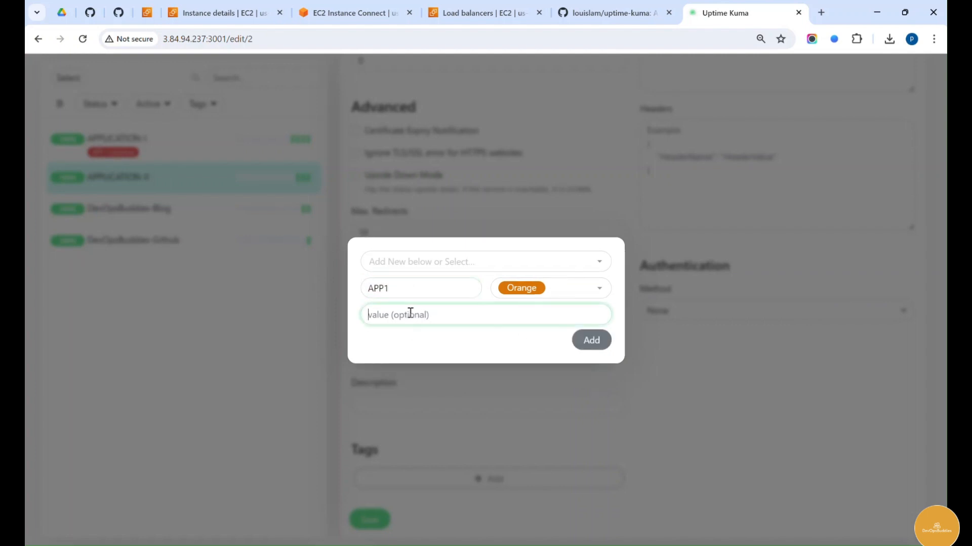
text(Backend)
click(590, 340)
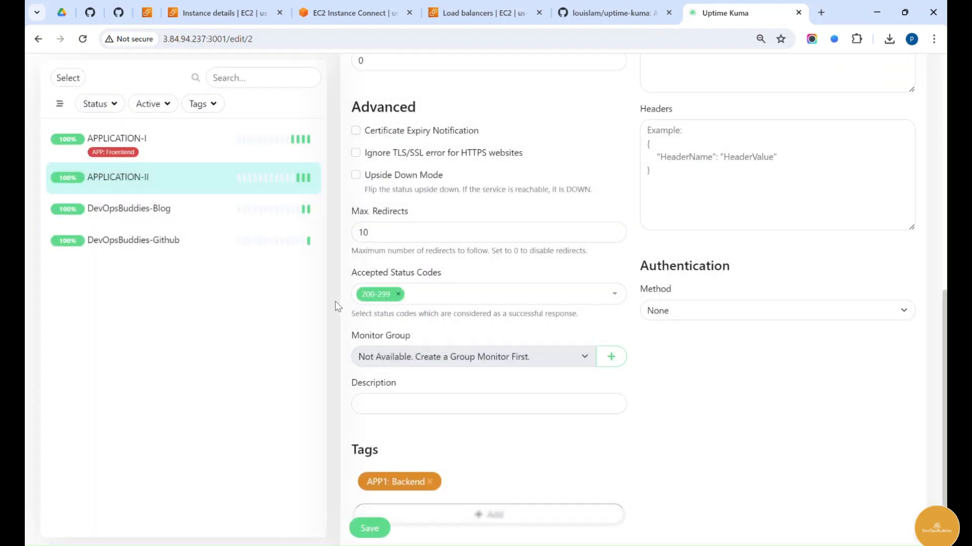
click(372, 527)
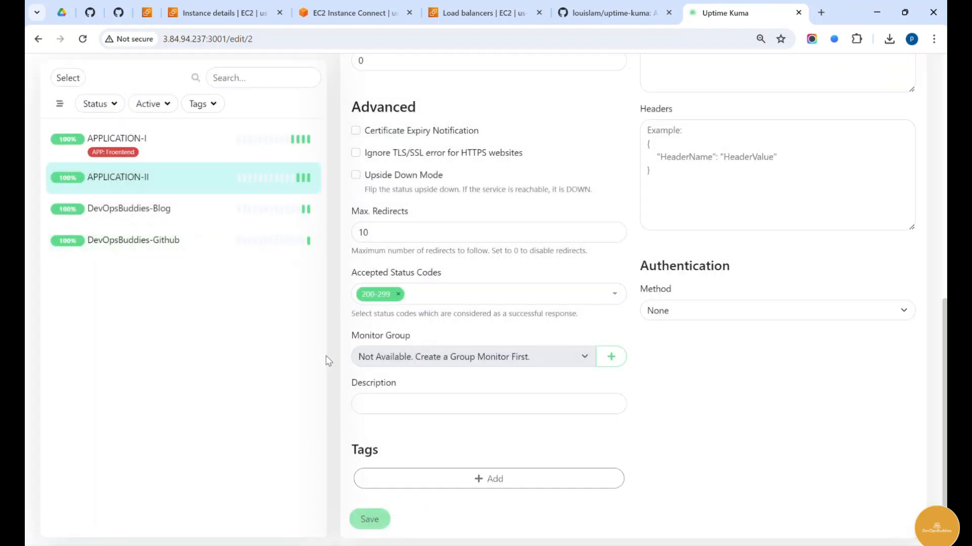
- Open the DevOpsBuddies-Blog monitor for editing and start adding a tag
click(176, 226)
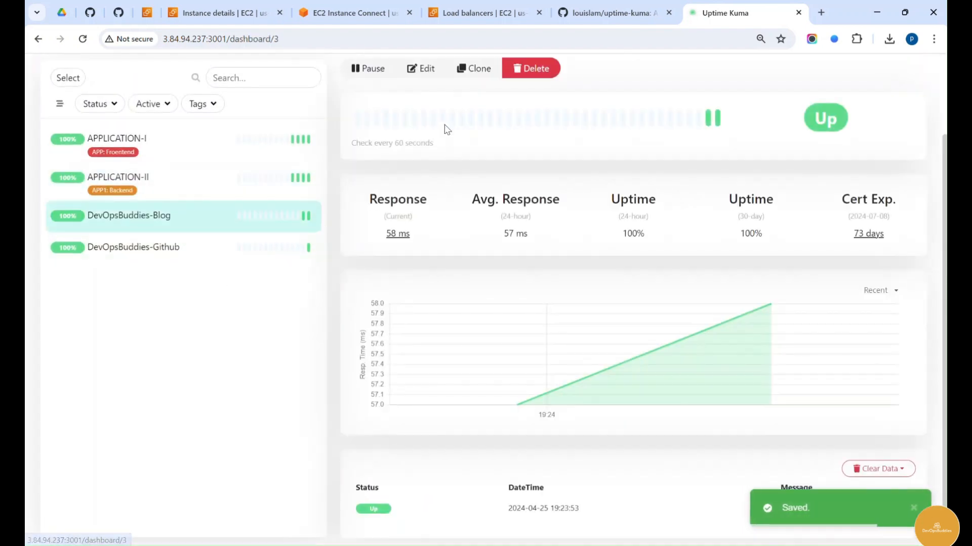
scroll(430, 114, up, 2)
click(421, 130)
scroll(388, 456, down, 10)
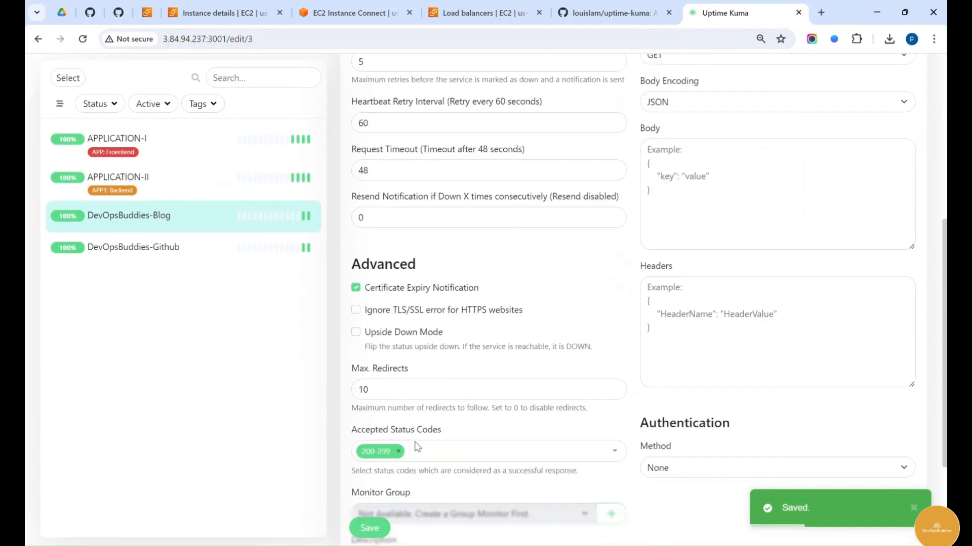
scroll(388, 471, down, 3)
click(388, 479)
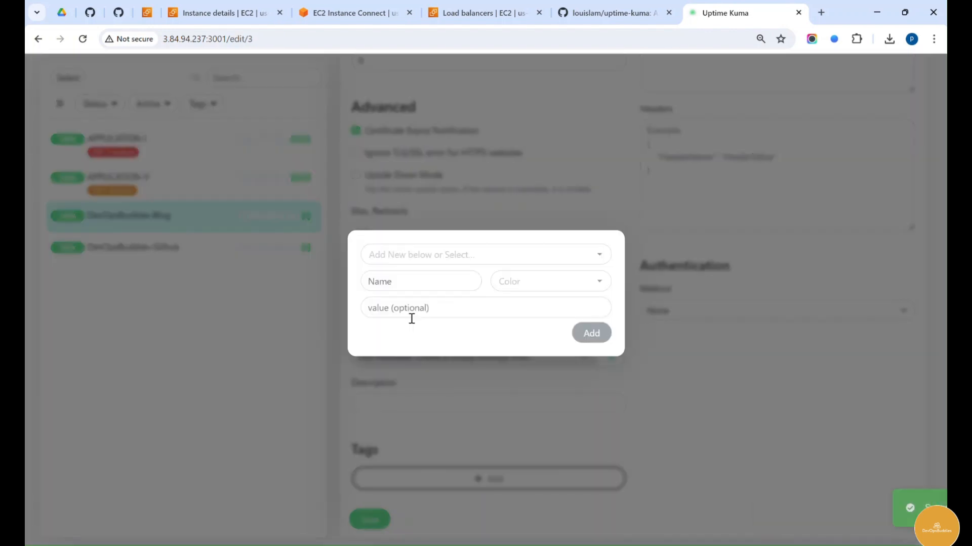
- Create a tag named github with the color Green, add it to DevOpsBuddies-Blog, and save the monitor
click(410, 286)
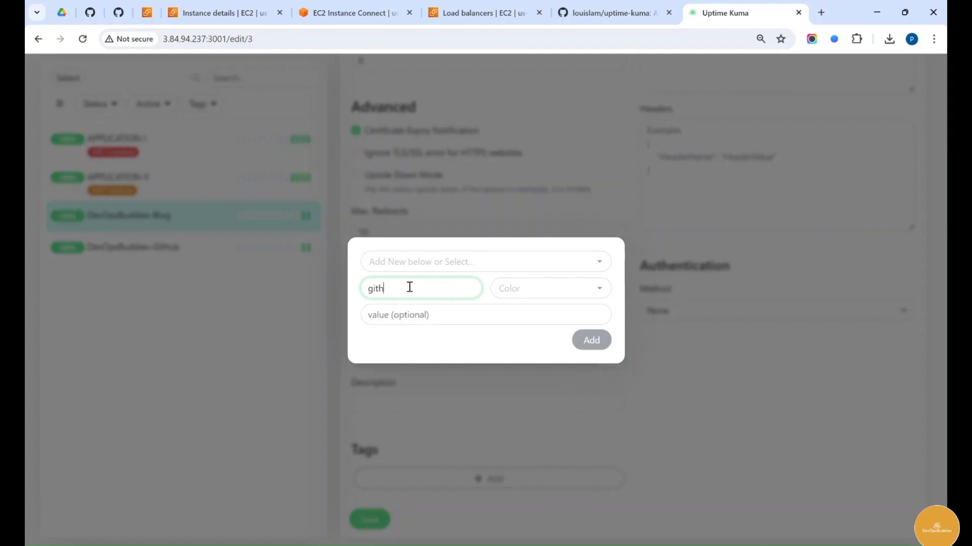
click(413, 319)
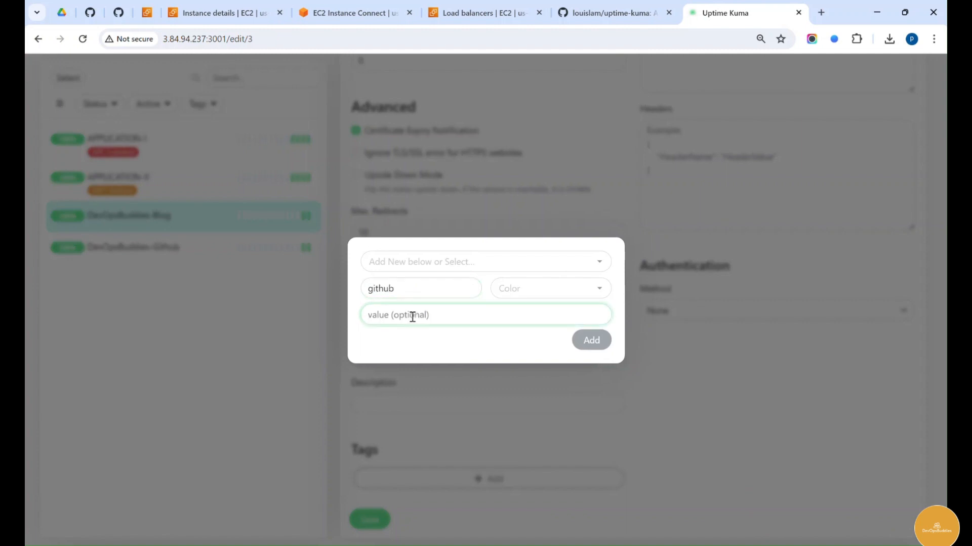
click(528, 292)
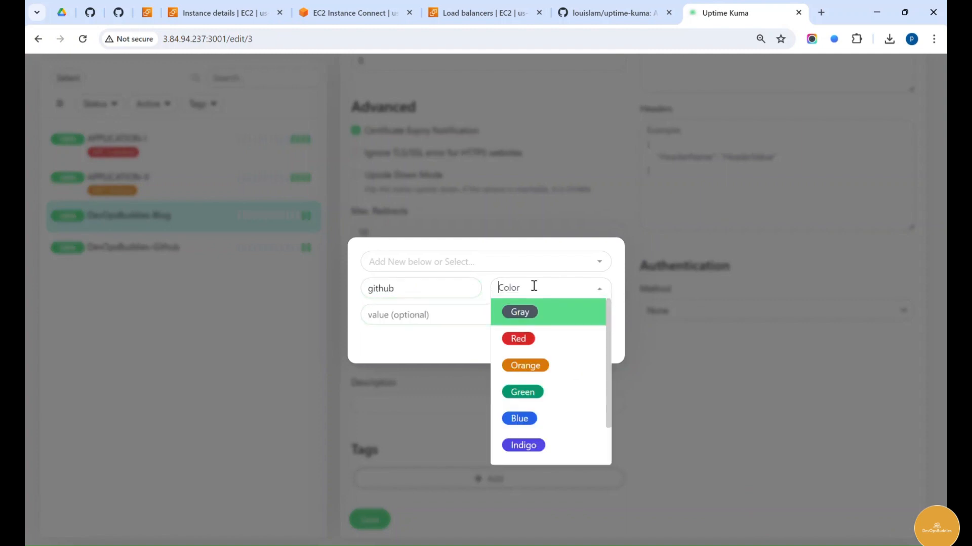
click(525, 394)
click(589, 342)
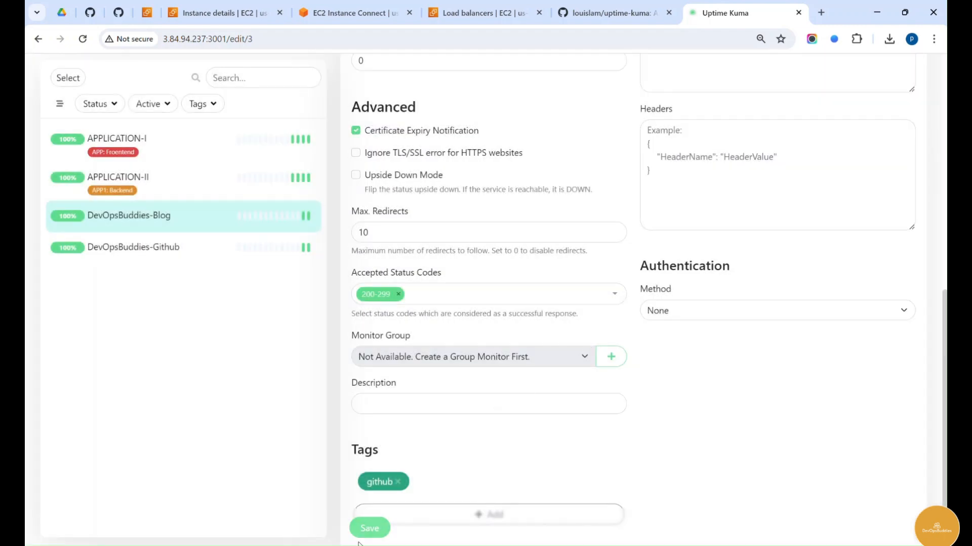
scroll(377, 521, down, 1)
click(377, 521)
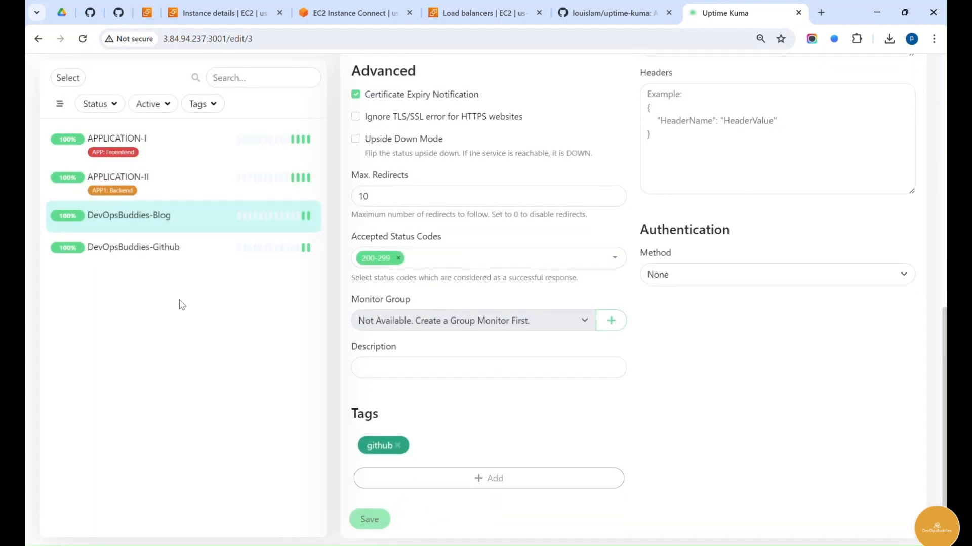
- Open the DevOpsBuddies-Github monitor for editing and start adding a tag
click(152, 258)
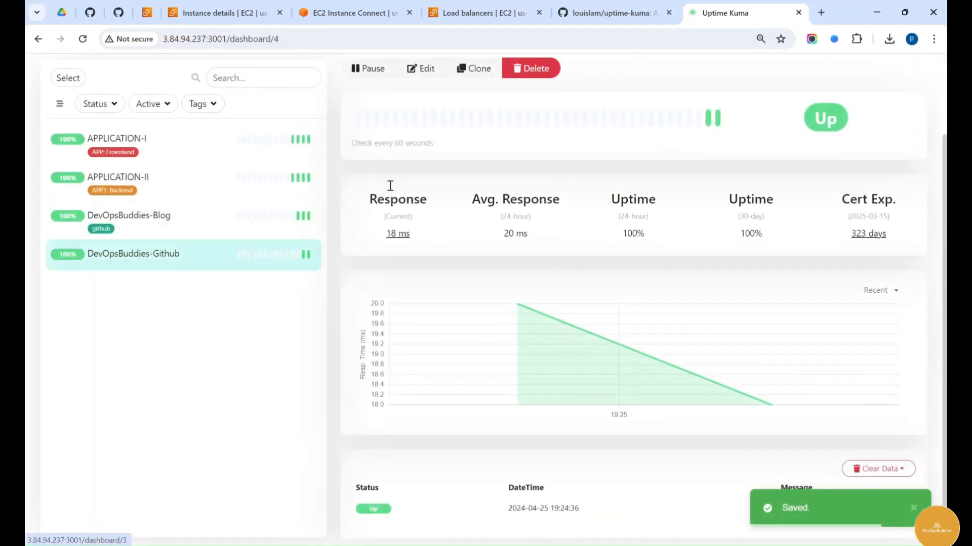
click(428, 70)
scroll(415, 463, down, 8)
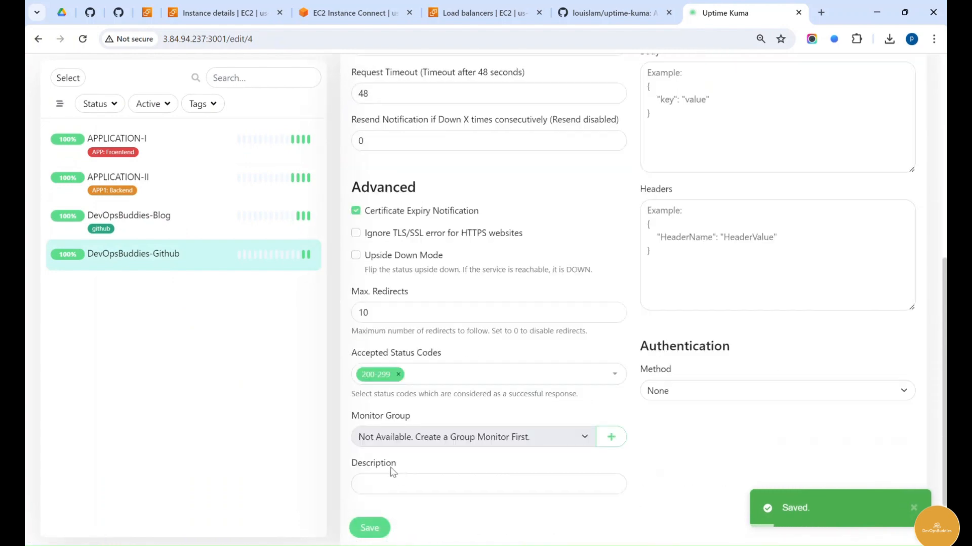
click(398, 481)
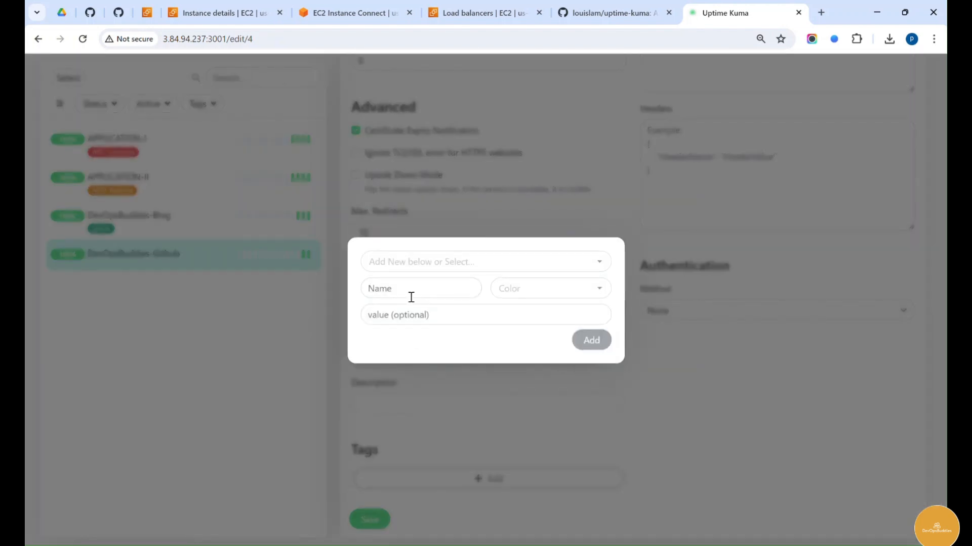
- Add the existing github tag to DevOpsBuddies-Github and save the monitor
click(405, 291)
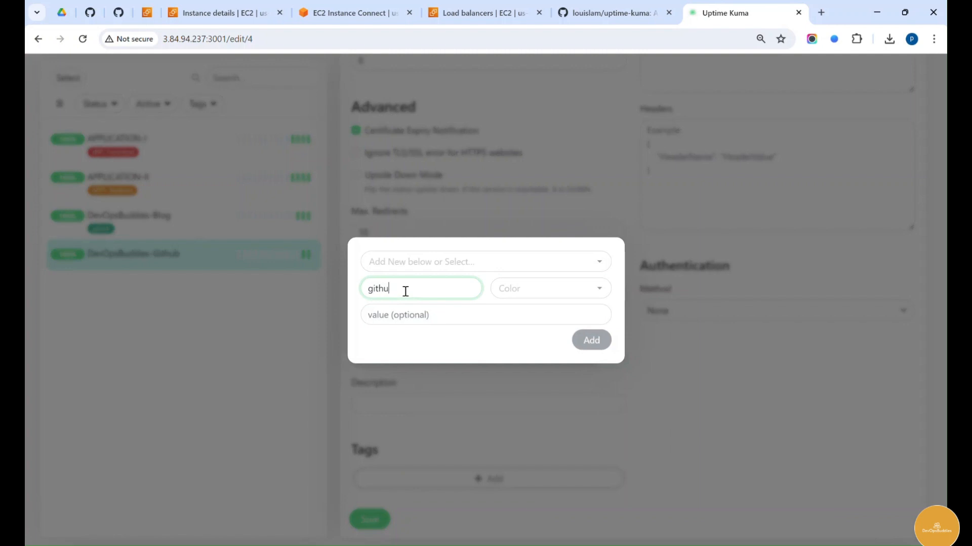
text(githu)
click(413, 267)
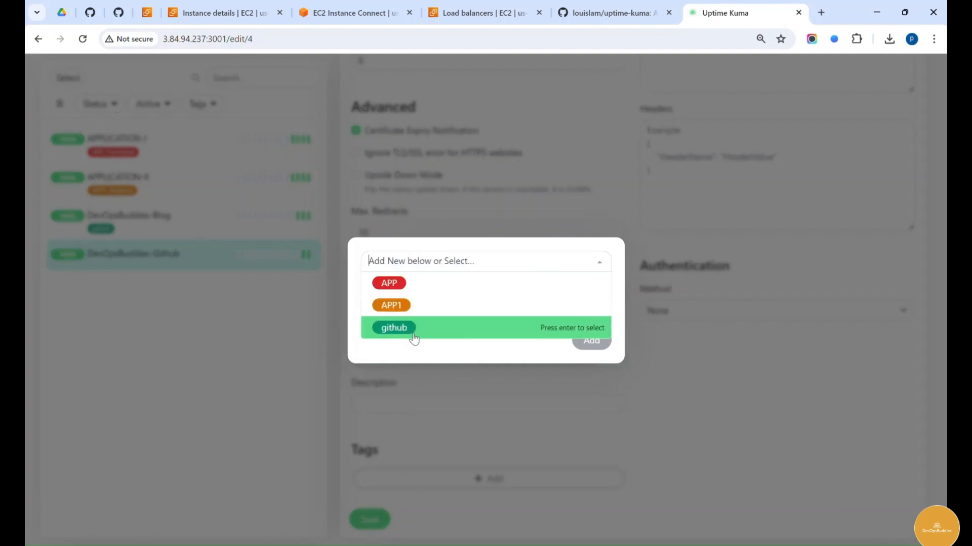
click(412, 334)
click(592, 329)
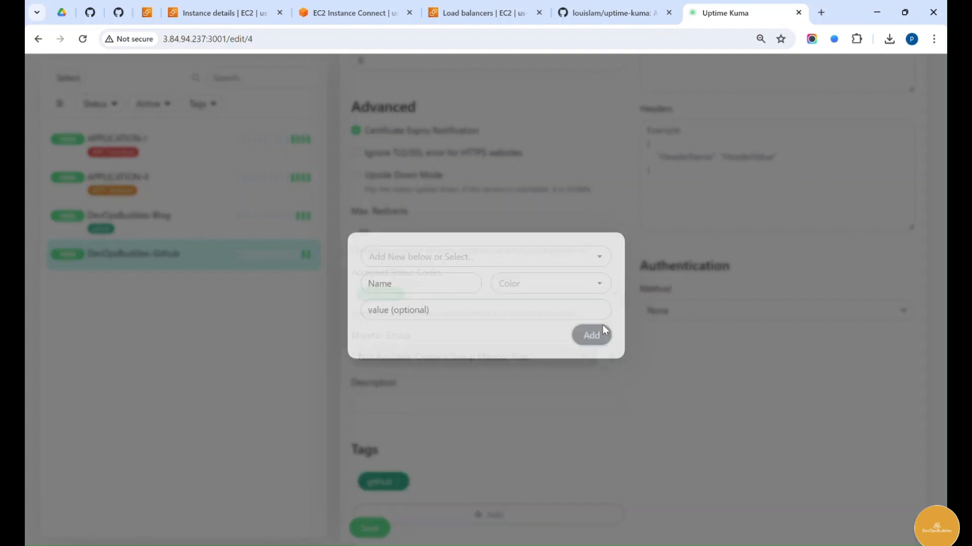
click(374, 530)
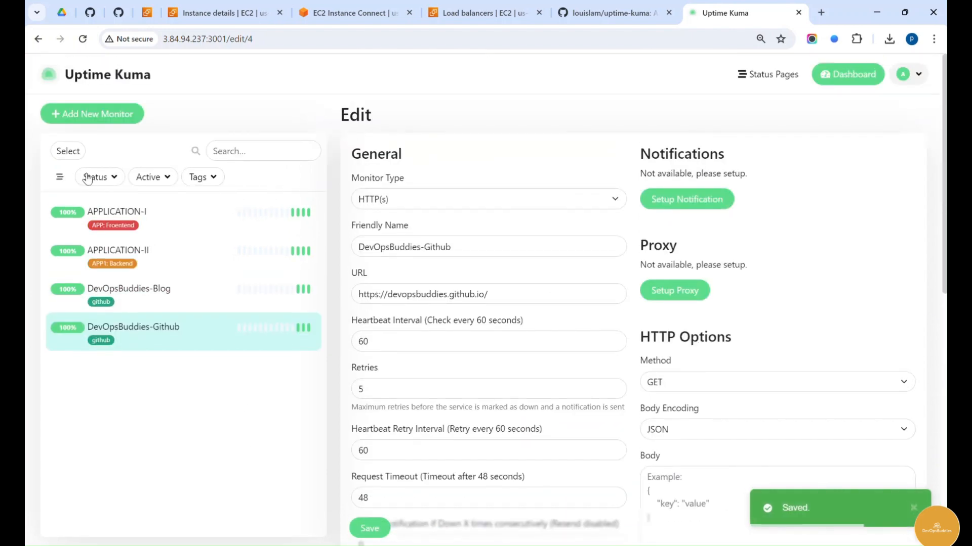
- Filter the monitor list to Running monitors, clear that filter, and view the Status filter options
click(162, 180)
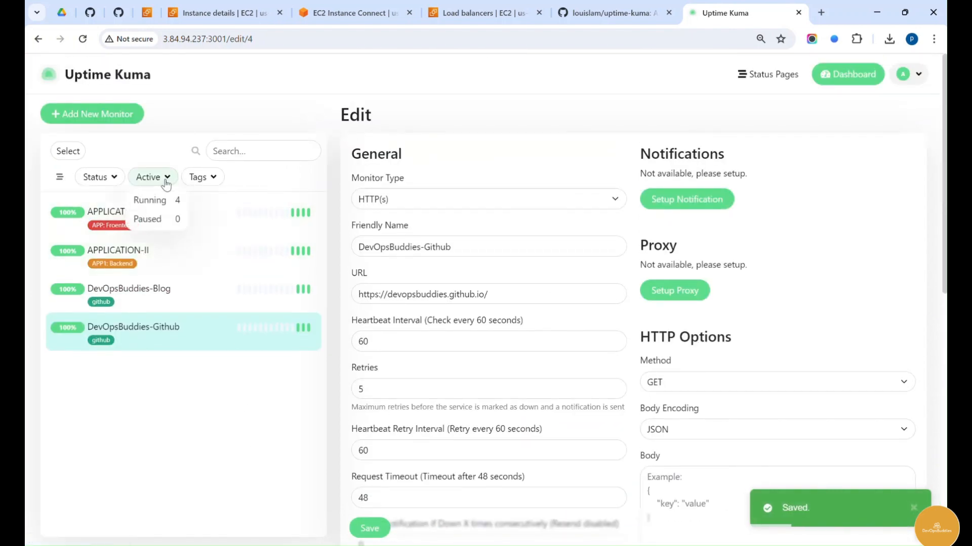
click(150, 200)
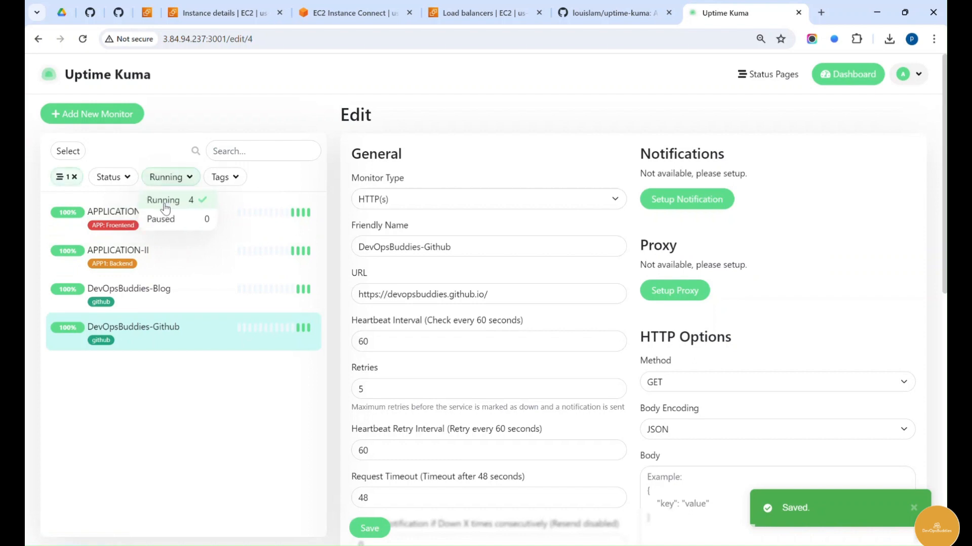
click(74, 176)
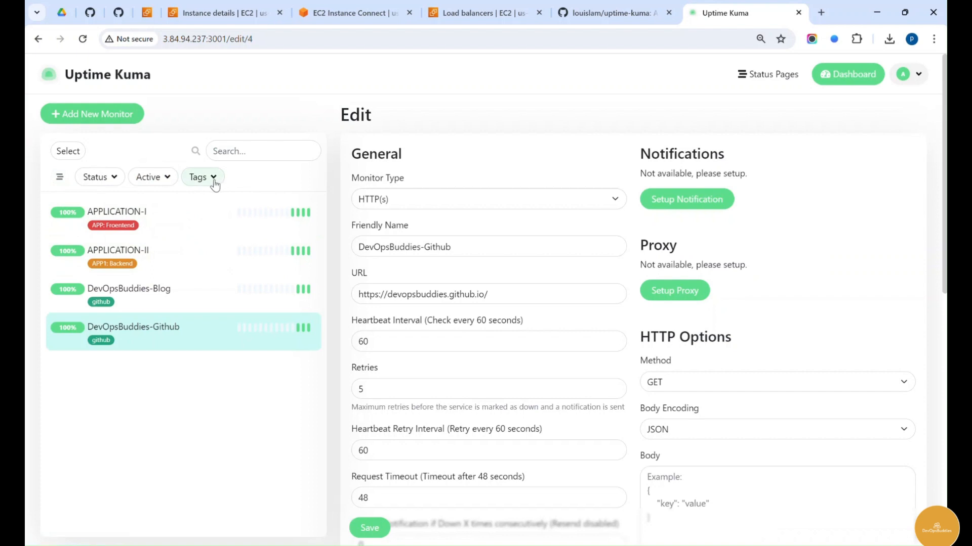
click(103, 180)
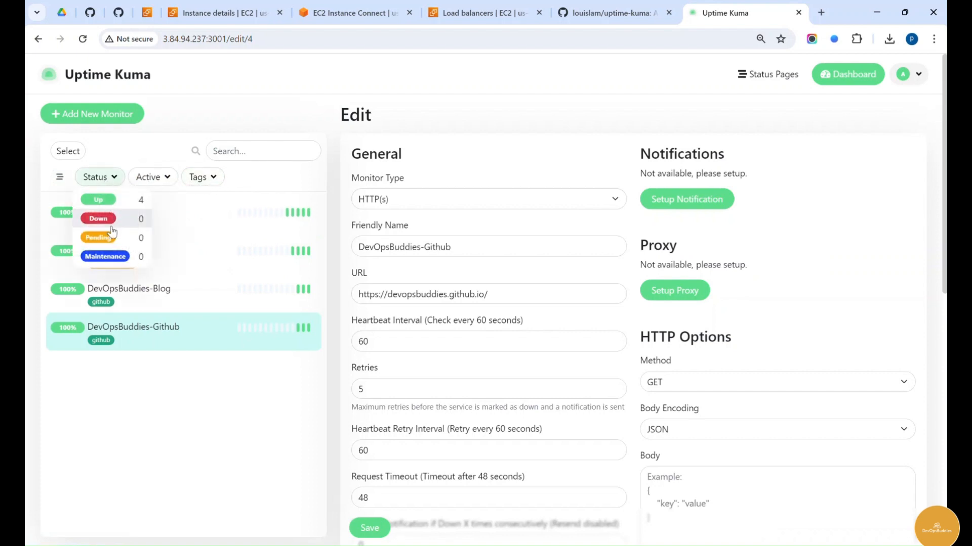
- Reload the page and filter the monitor list by the github tag
click(214, 184)
click(185, 379)
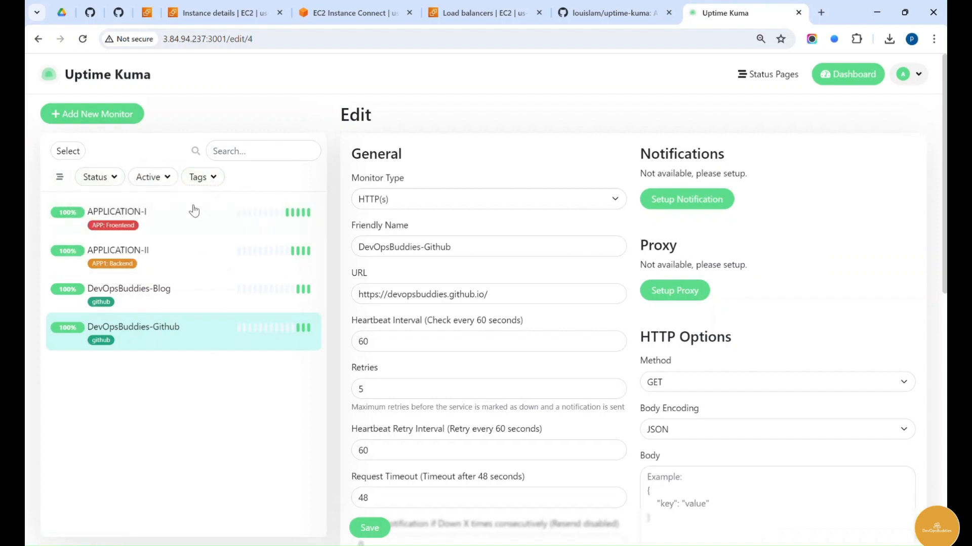
click(200, 186)
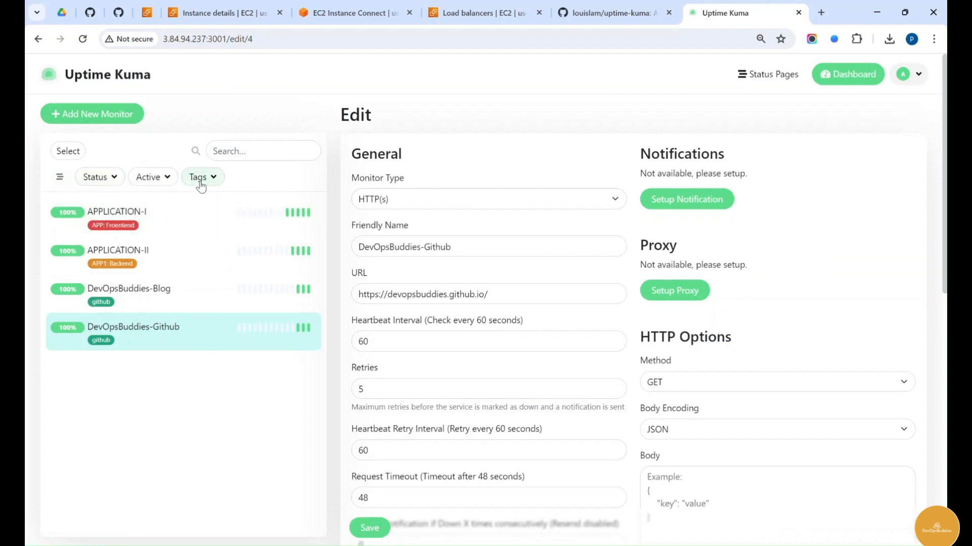
click(80, 40)
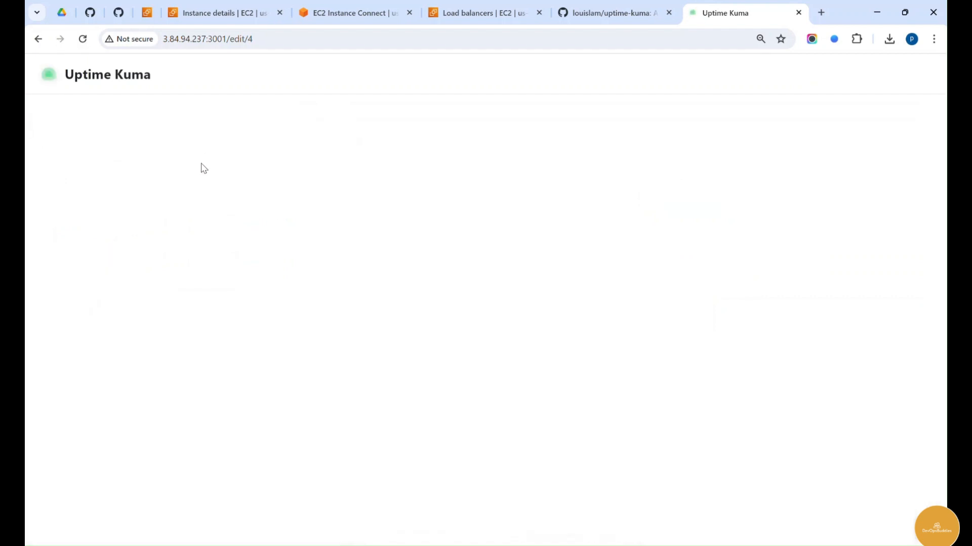
click(203, 176)
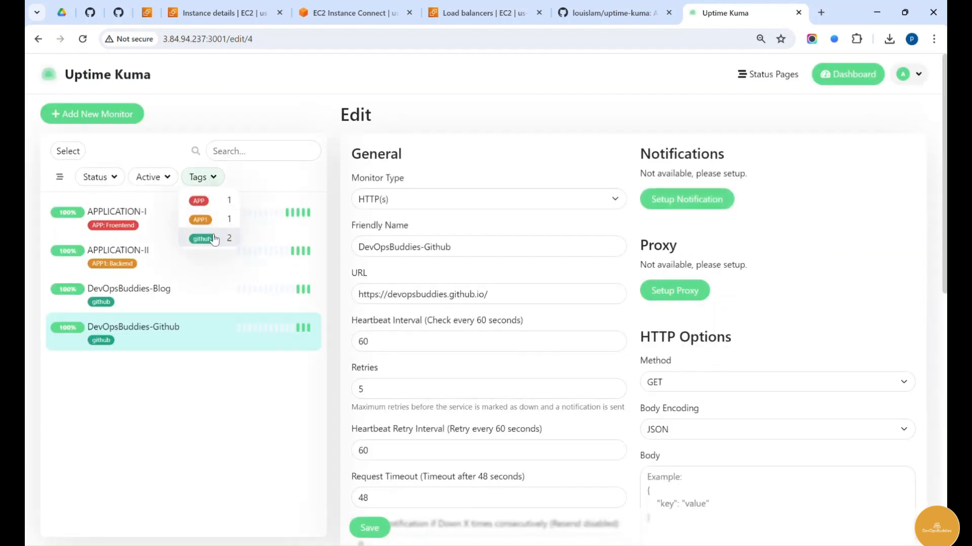
click(215, 238)
click(191, 368)
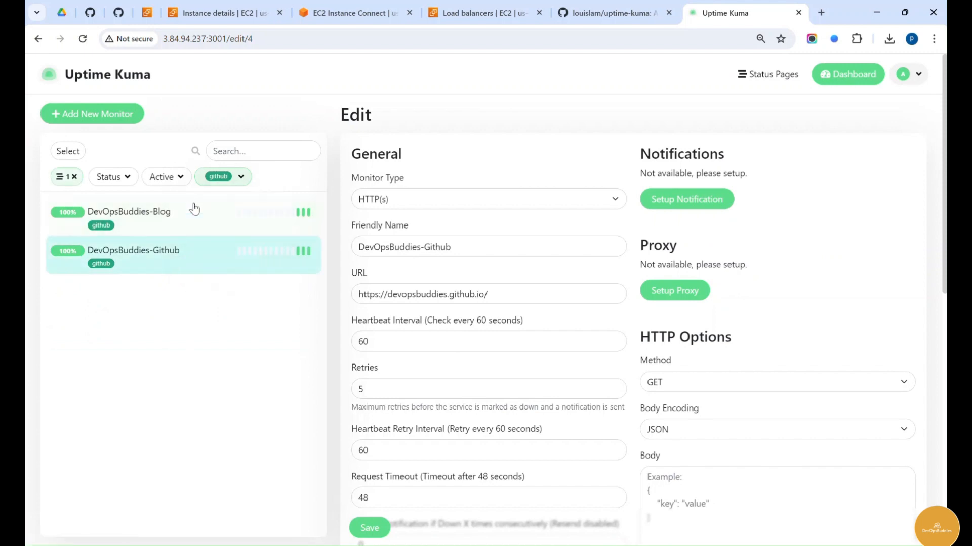
- Include the APP1 and APP tags in the monitor list filter, and clear all tag filters
click(230, 182)
click(237, 219)
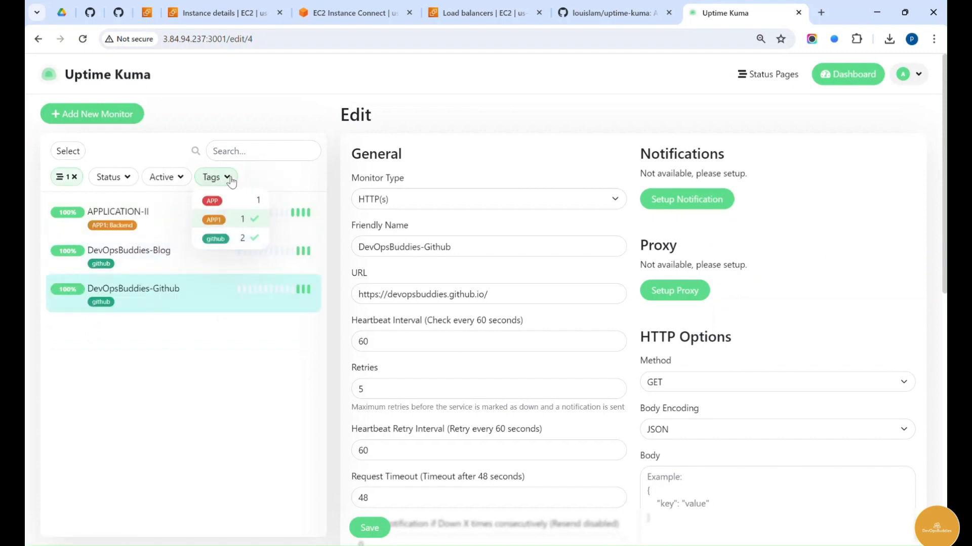
click(227, 201)
click(200, 373)
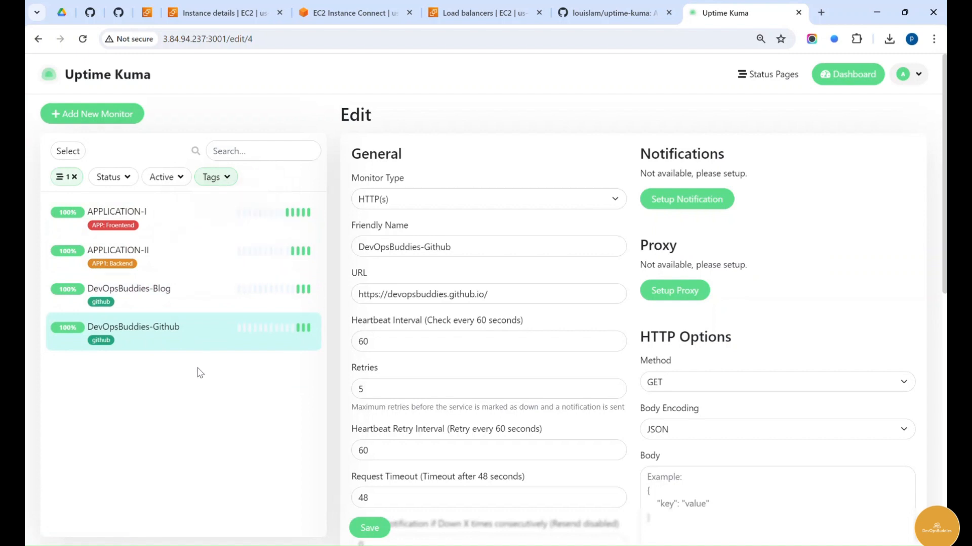
click(73, 177)
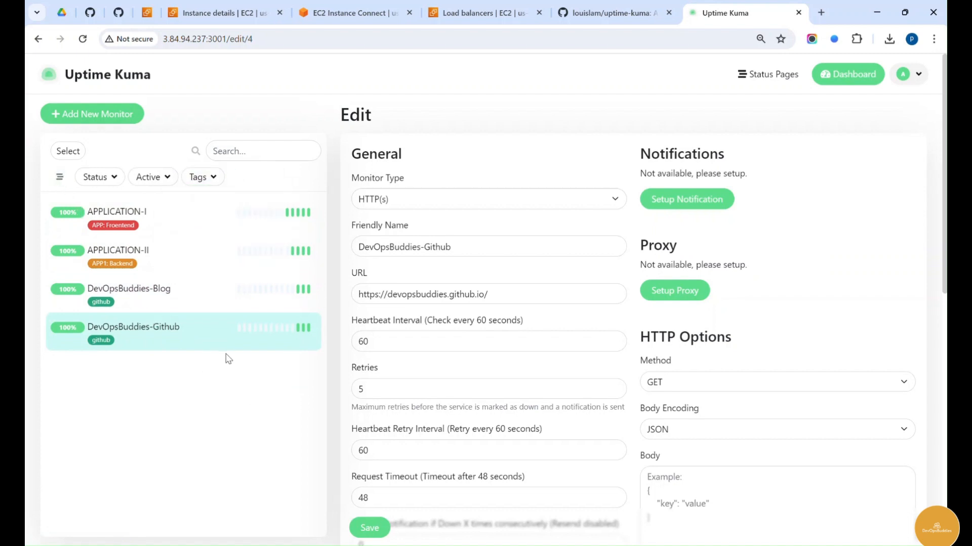
- View the status details of the APPLICATION-I and DevOpsBuddies-Blog monitors
click(194, 226)
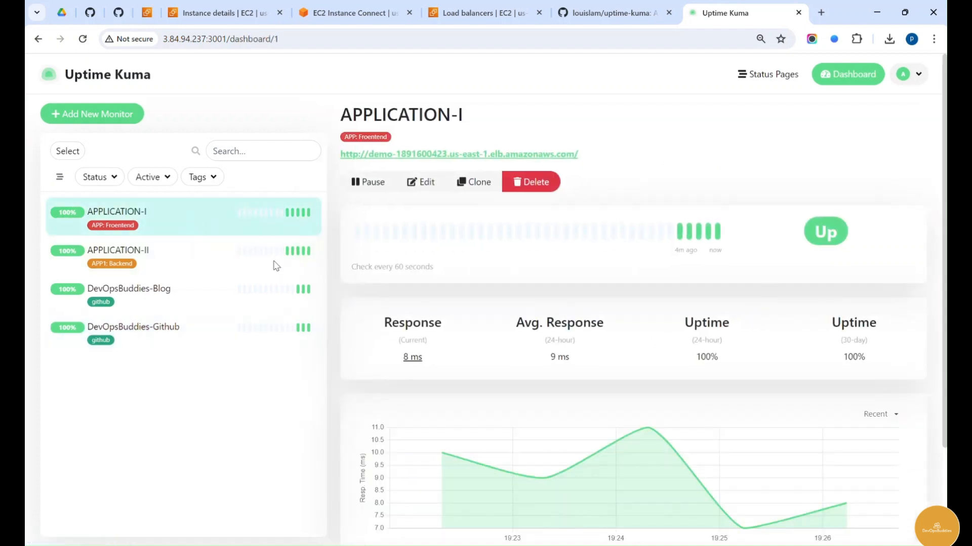
click(136, 292)
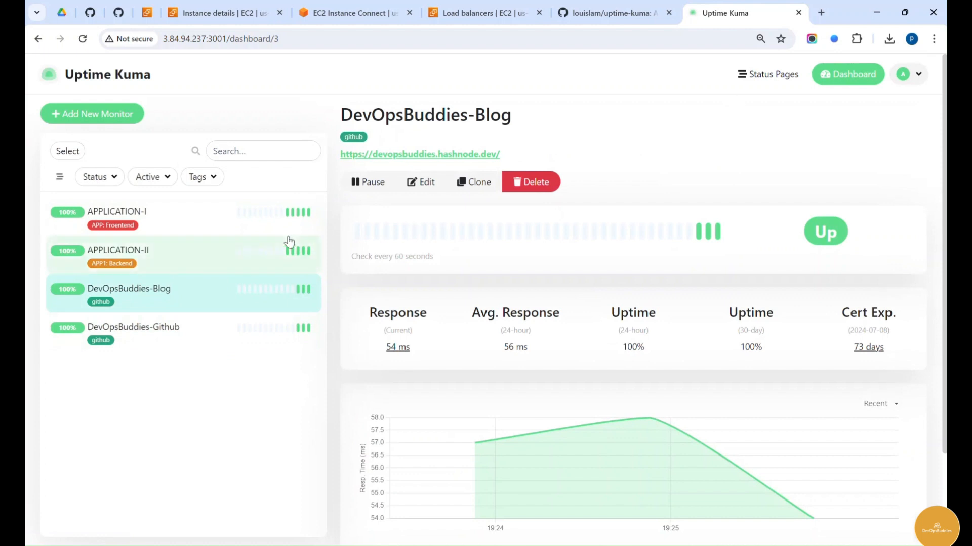
- Create a new status page named APPLICATION-STATUS with the slug app
click(761, 76)
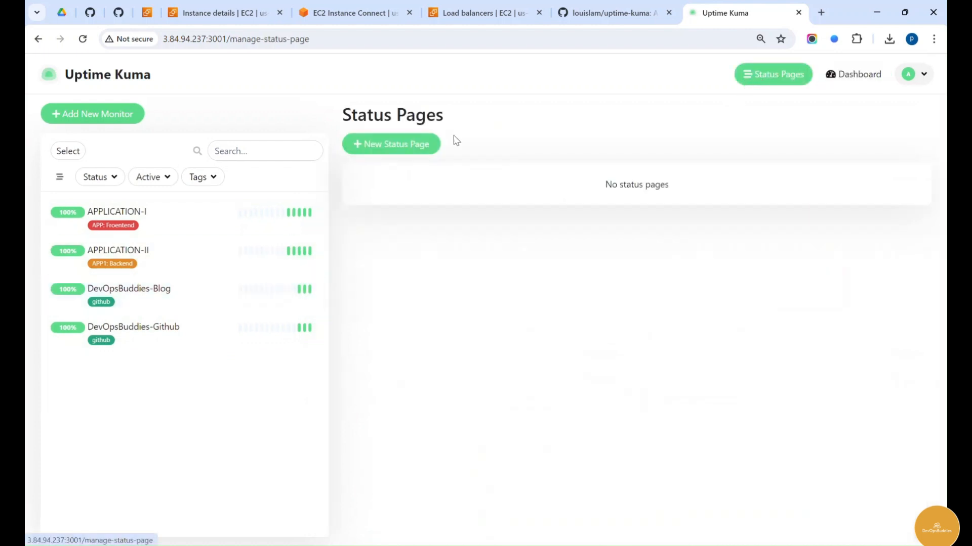
click(386, 150)
click(407, 175)
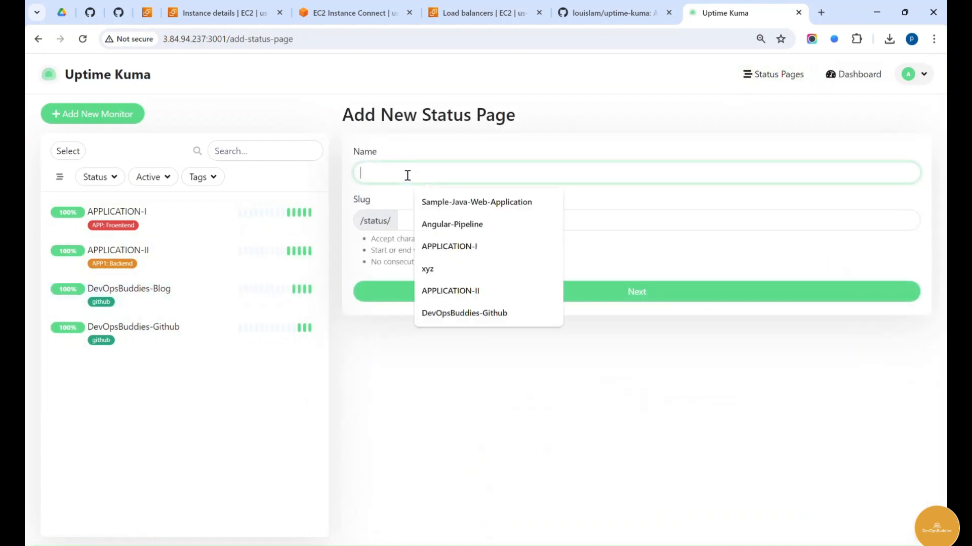
text(APP)
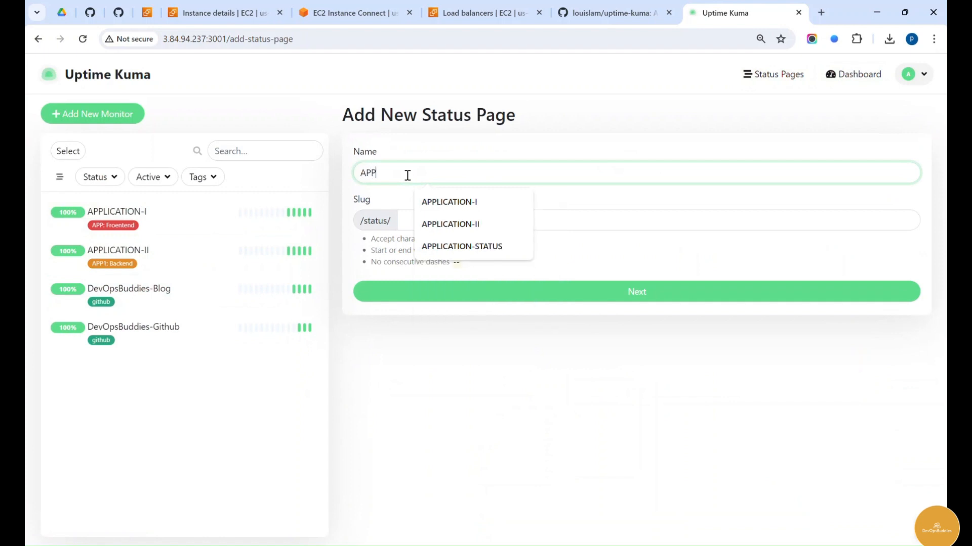
click(476, 247)
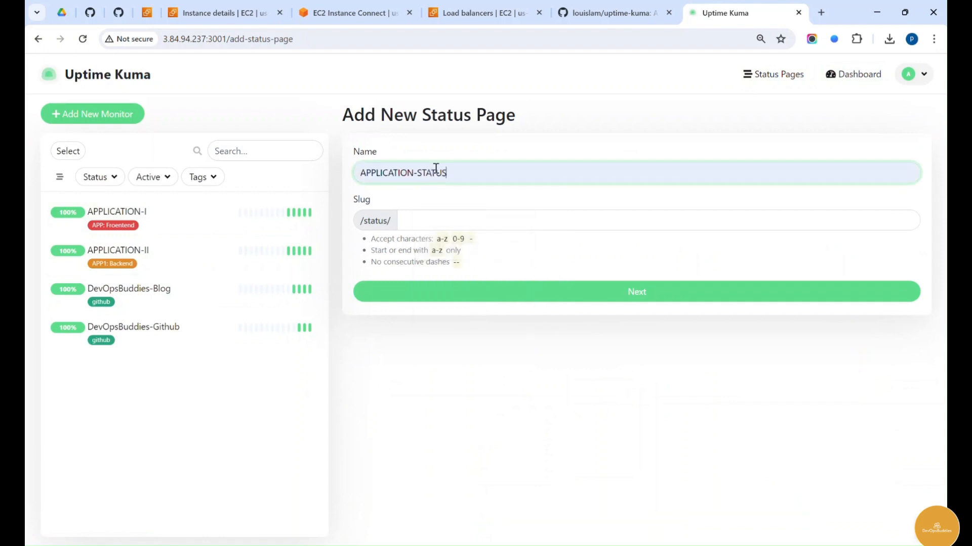
click(425, 217)
text(app)
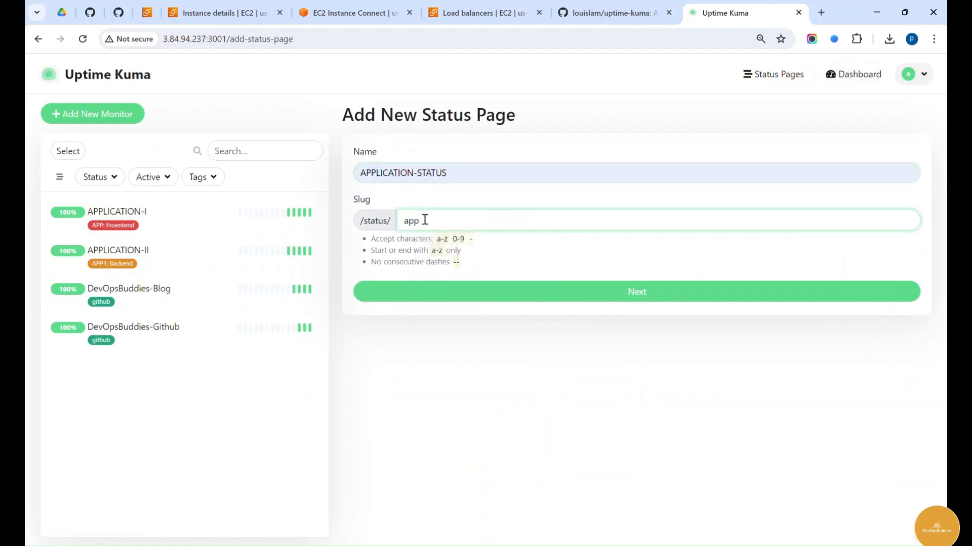
click(623, 291)
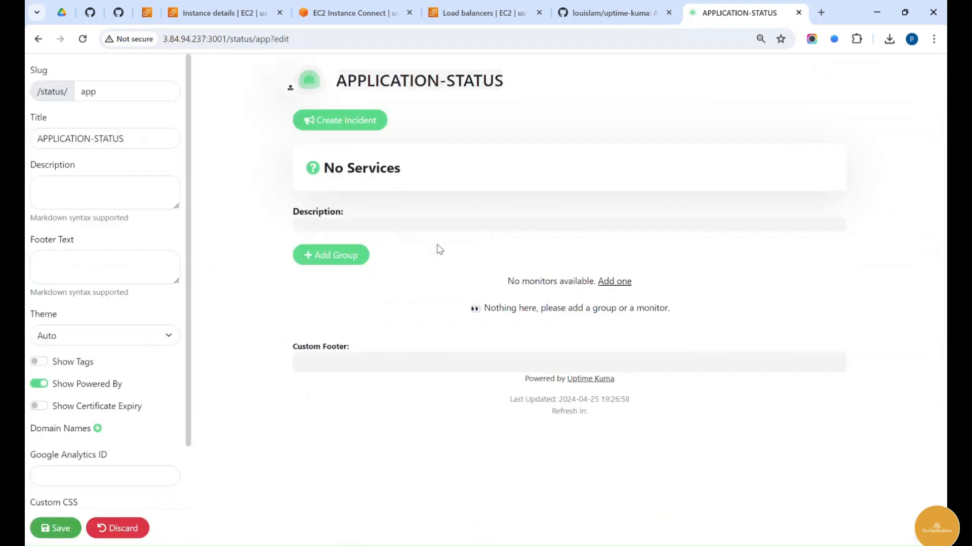
- Upload the DevOpsBuddies-Logo image as the status page's logo and save its crop
click(289, 89)
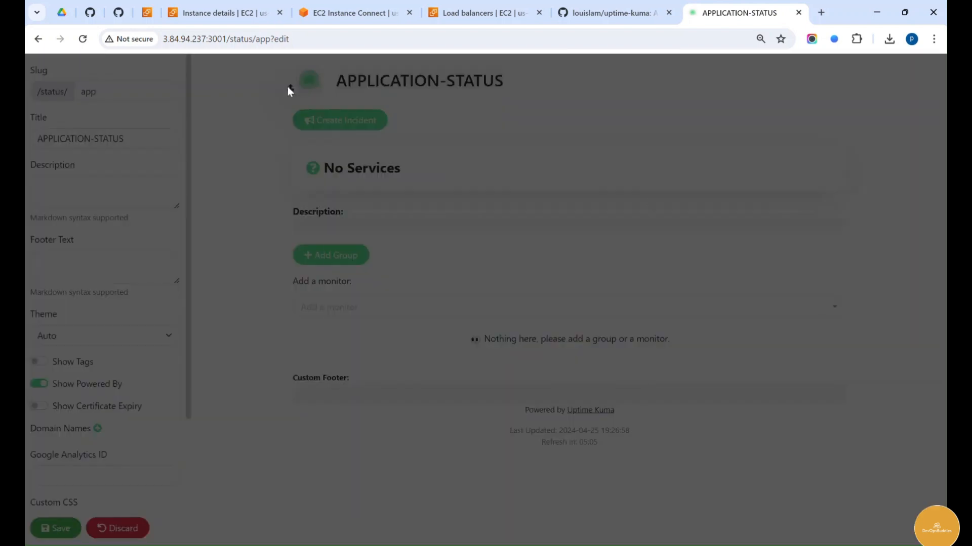
click(476, 284)
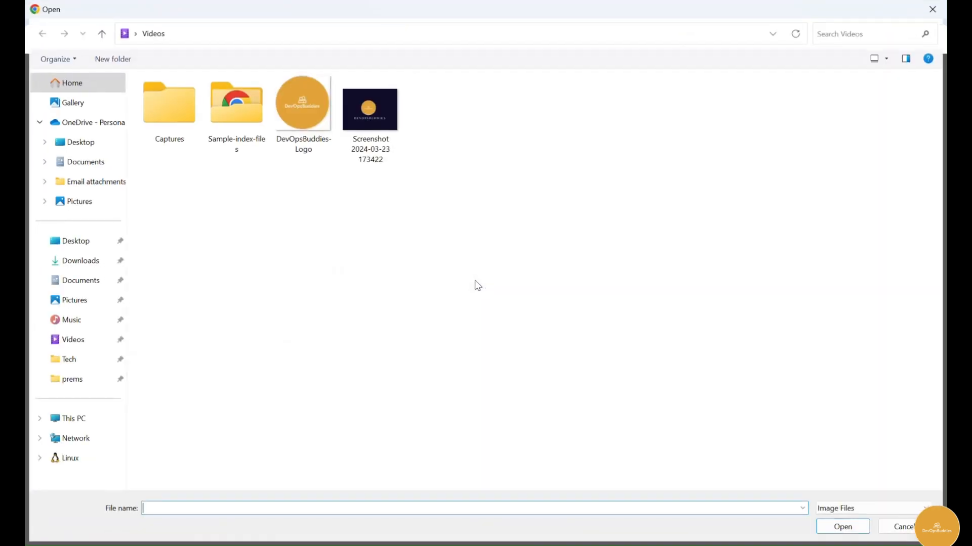
double_click(312, 113)
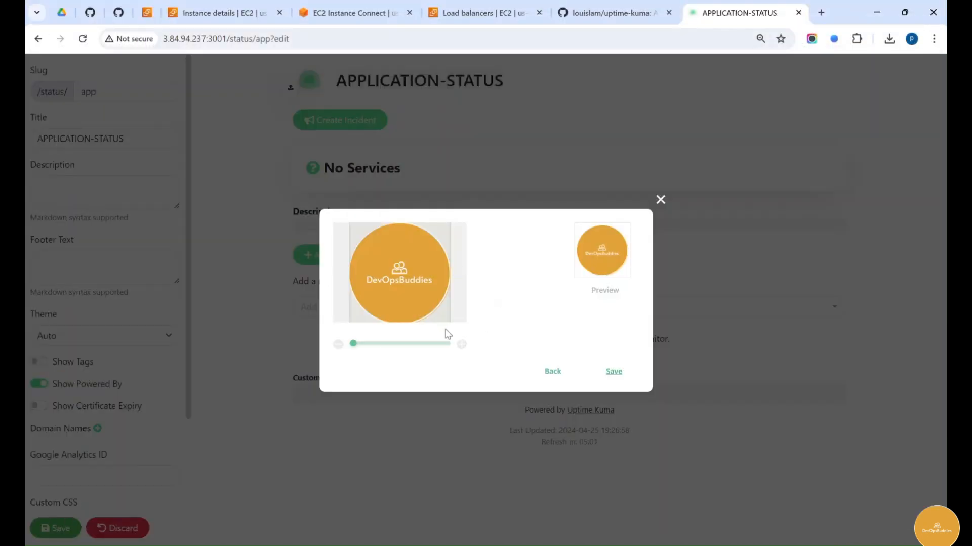
drag(353, 345, 353, 344)
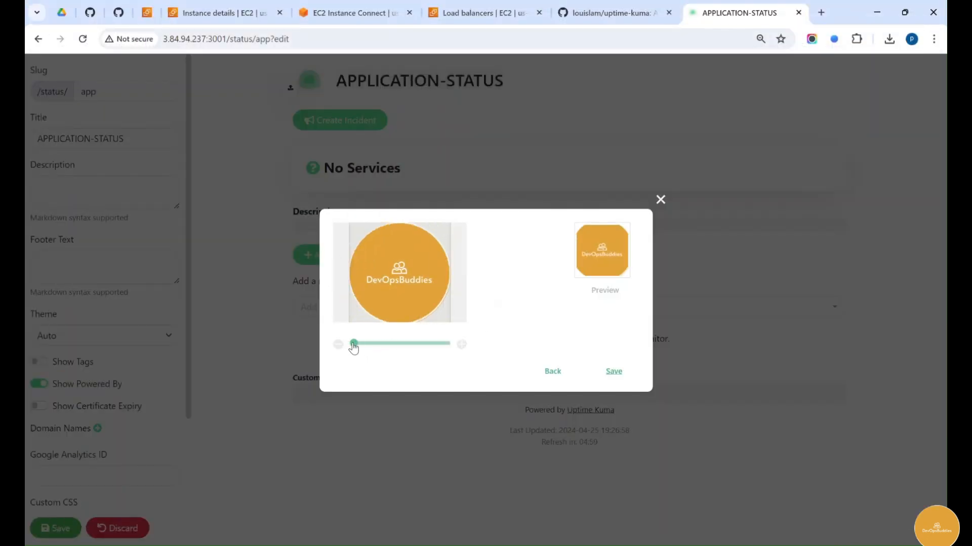
click(614, 371)
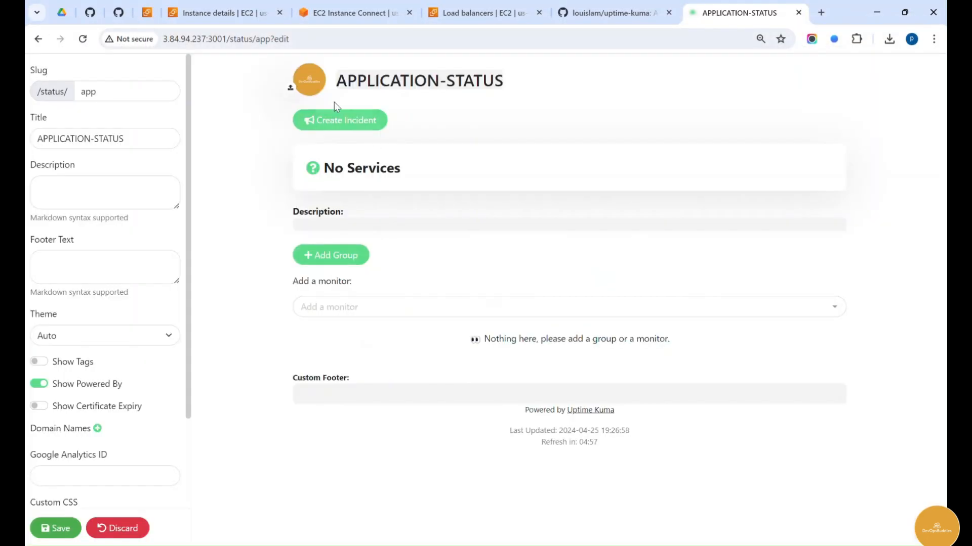
- Change the status page's title to DevOpsBuddies APP Status
triple_click(391, 80)
text(D)
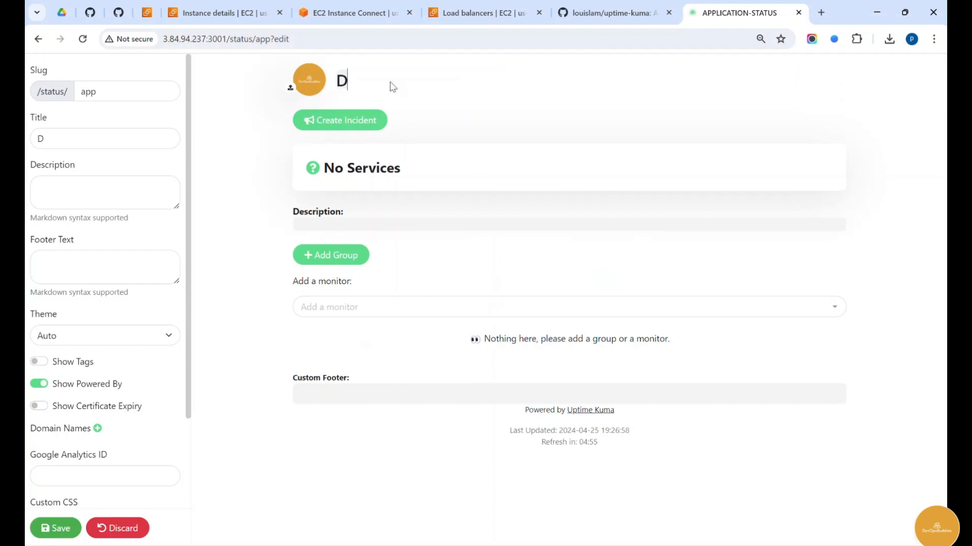
text(evO)
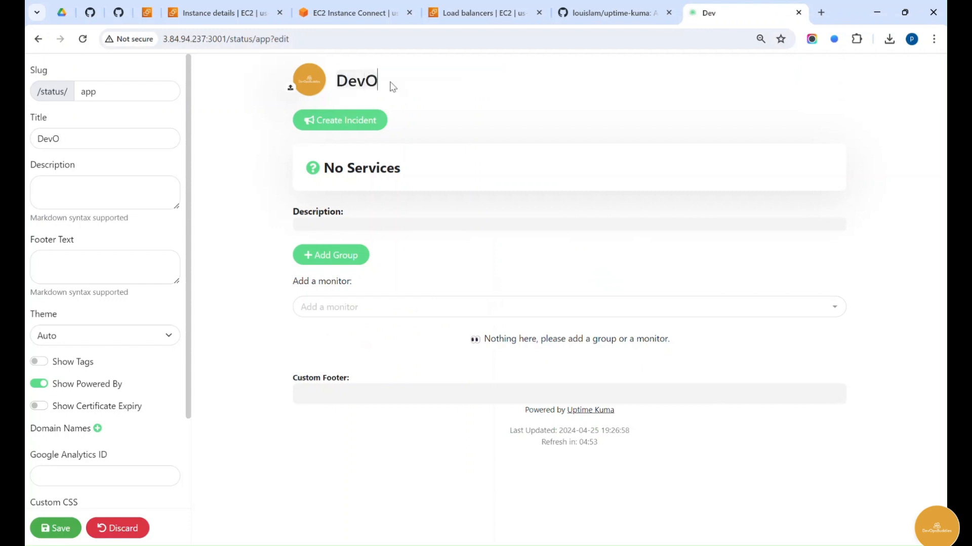
text(psBuddies)
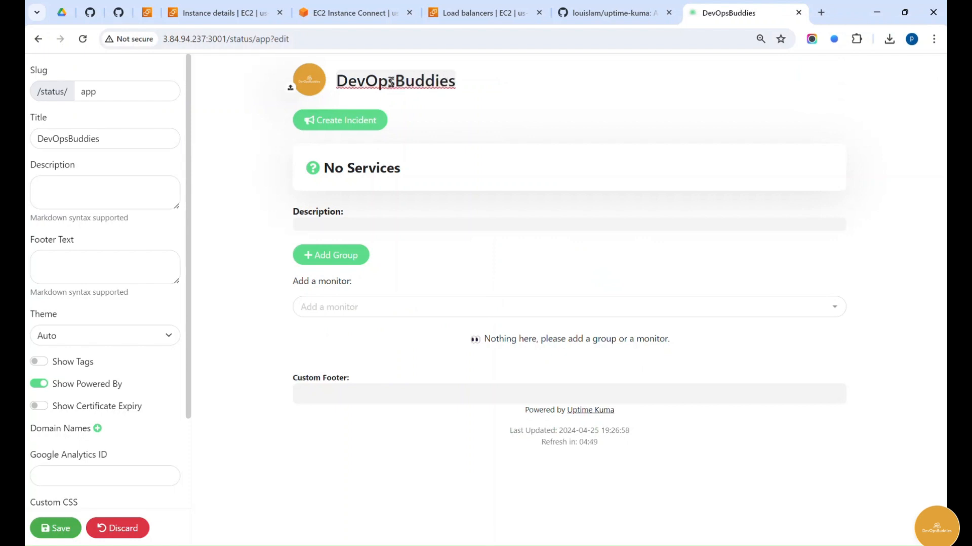
text( APP Status)
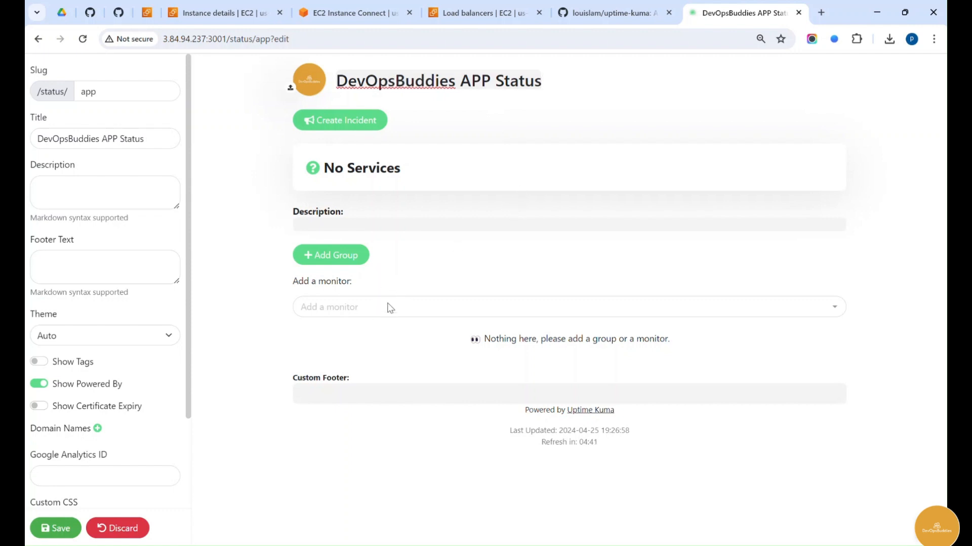
- Add three monitor groups to the status page, keeping the first one's default name Services
click(359, 256)
double_click(349, 342)
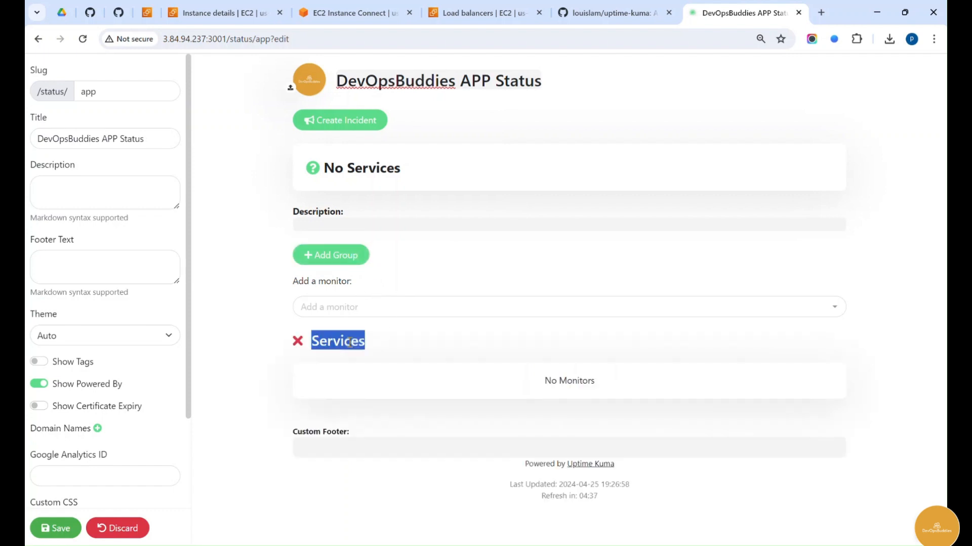
click(349, 258)
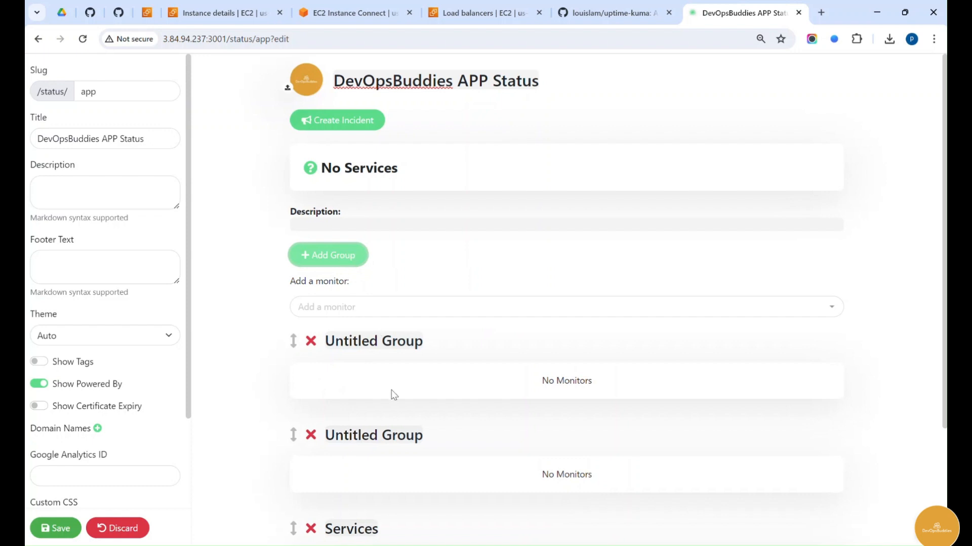
- Rename the uppermost untitled group as Froentend
scroll(393, 395, down, 3)
scroll(354, 412, down, 1)
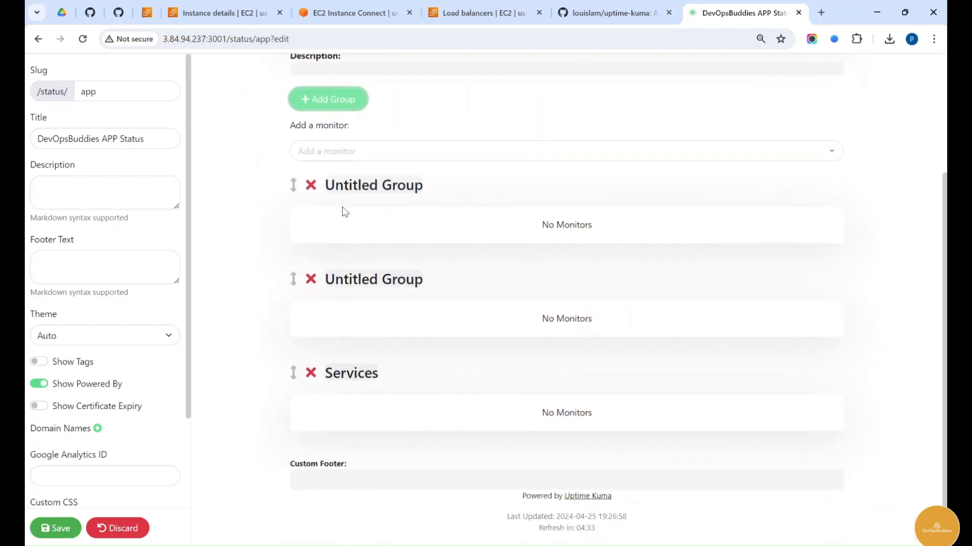
double_click(344, 183)
key(Delete)
key(Delete)
key(Delete)
key(Delete)
key(Delete)
key(Delete)
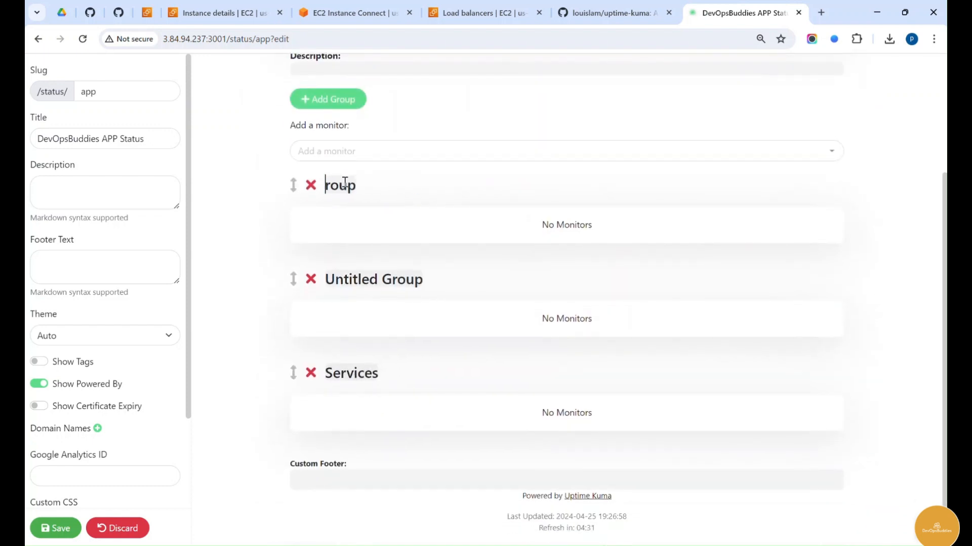
text(Froentend)
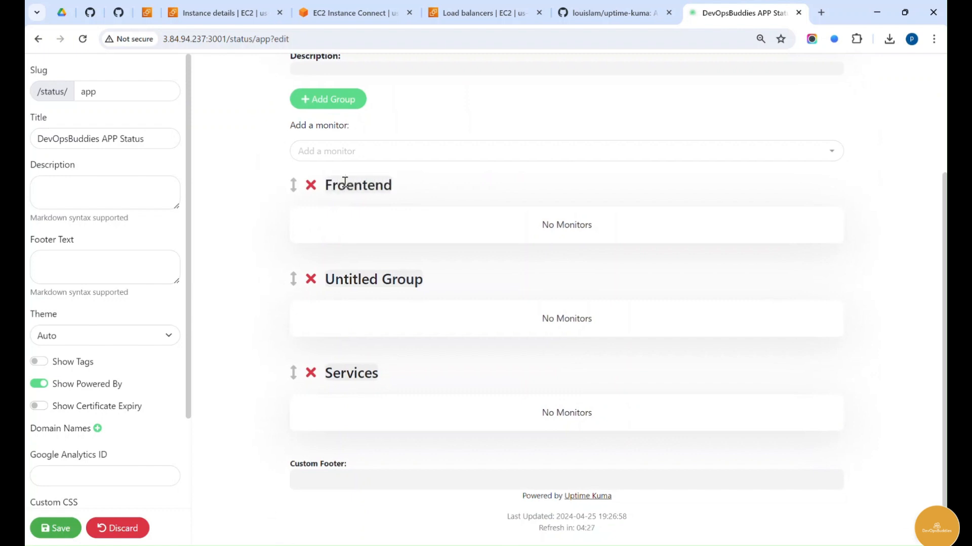
- Rename the remaining untitled group as Backend
triple_click(344, 280)
text(Ba)
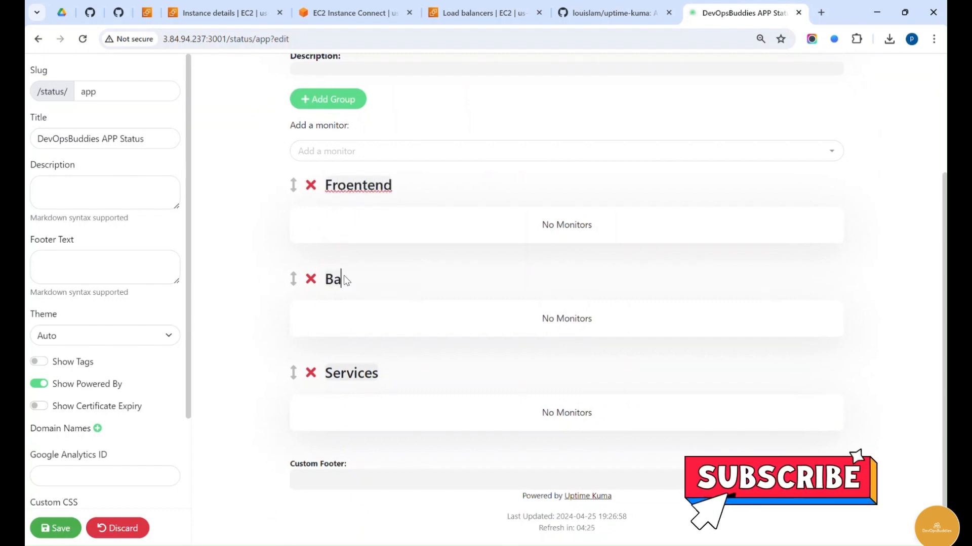
text(ckend)
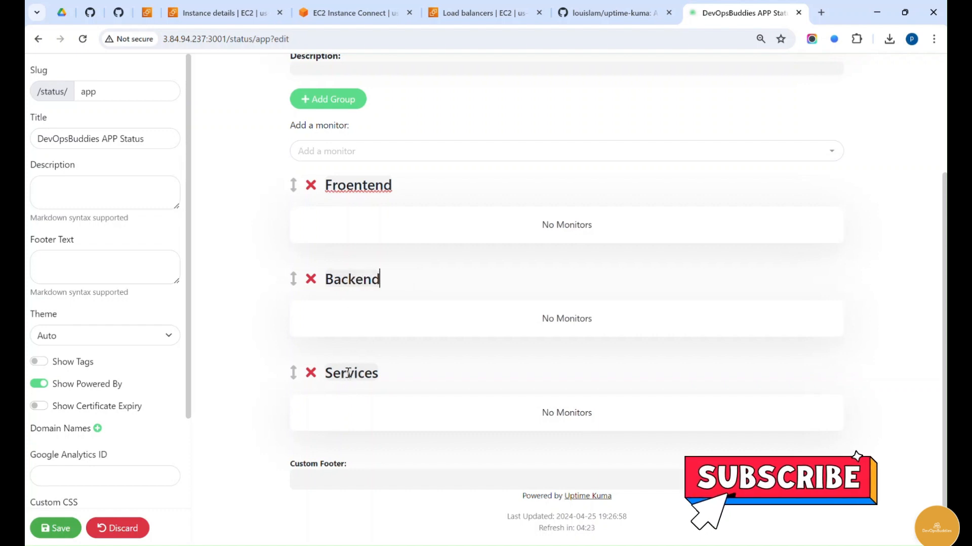
double_click(348, 373)
click(425, 373)
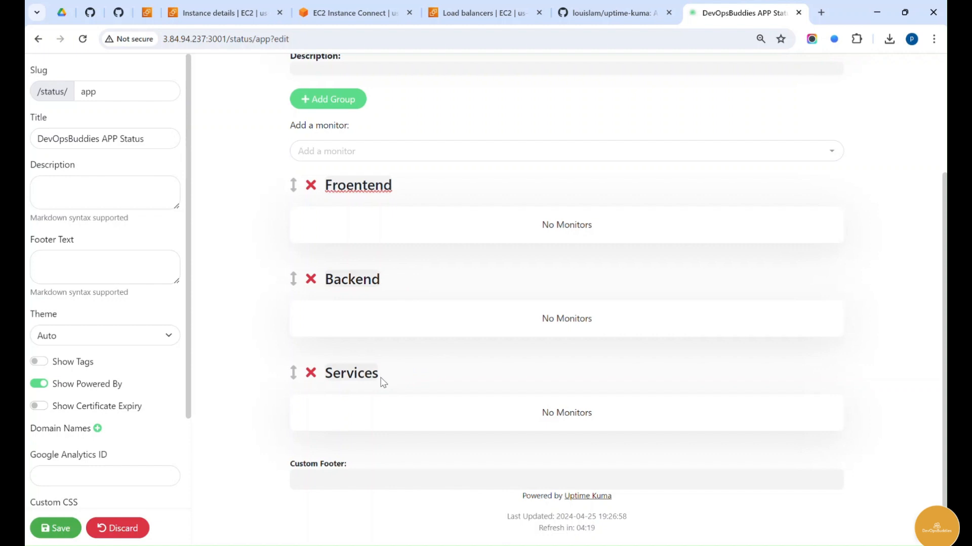
- Add the APPLICATION-I, DevOpsBuddies-Blog, DevOpsBuddies-Github and APPLICATION-II monitors to the Froentend group
click(335, 152)
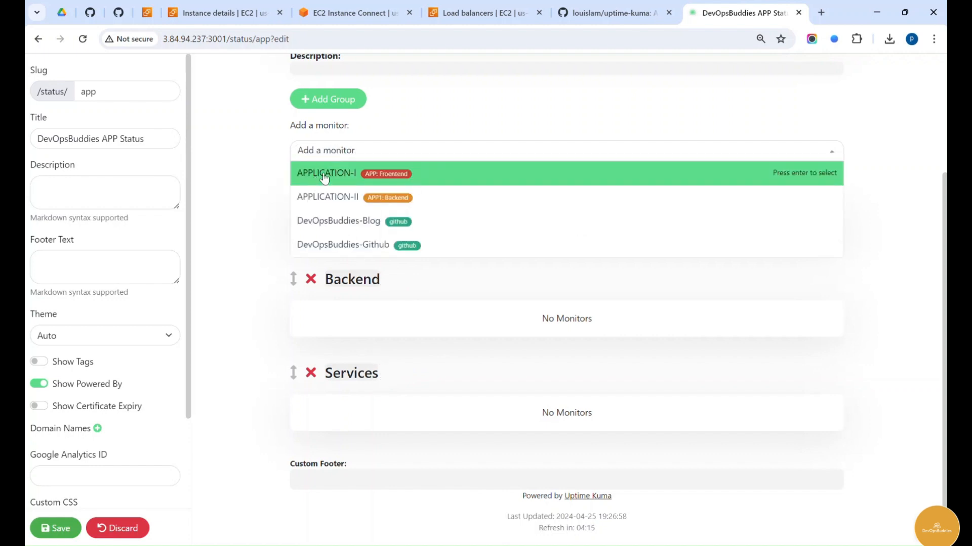
click(324, 178)
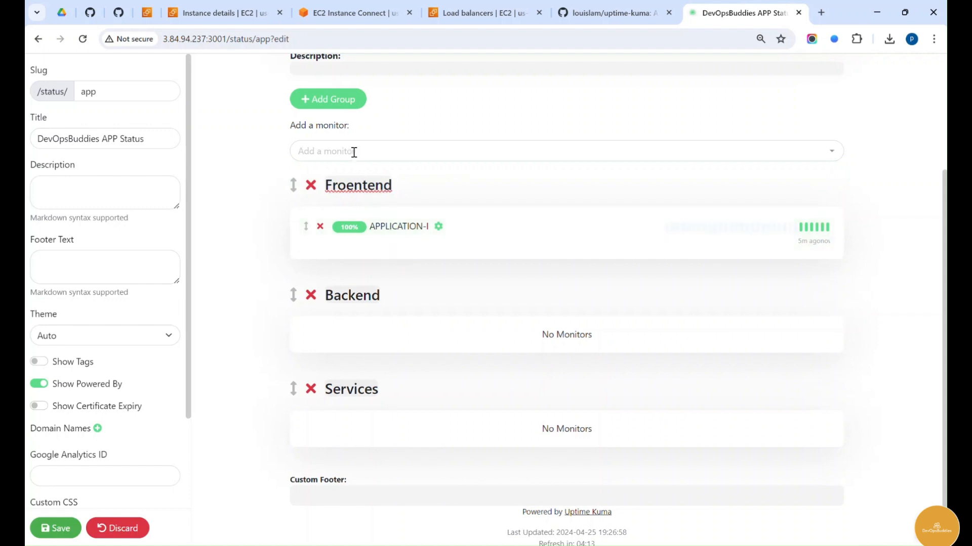
click(354, 152)
click(362, 197)
click(377, 156)
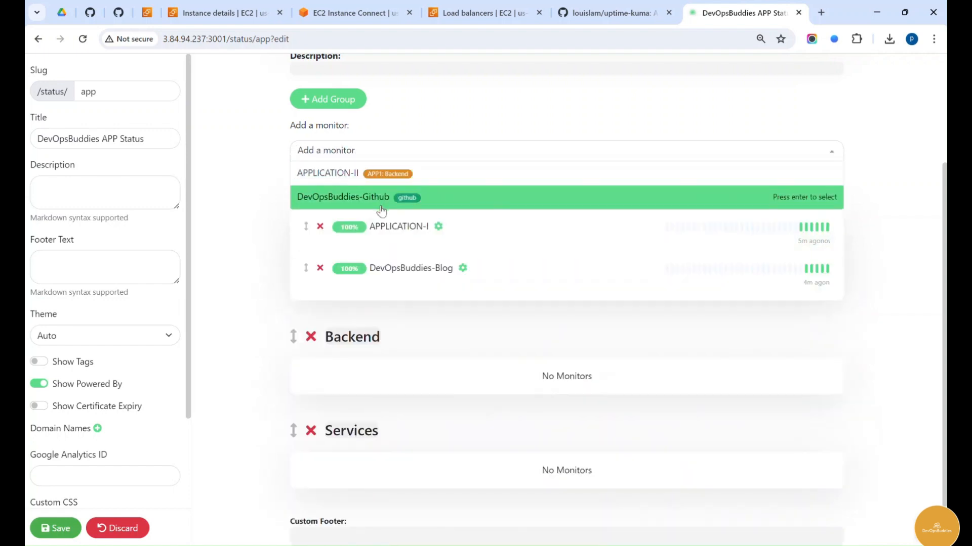
click(358, 198)
click(370, 151)
click(371, 181)
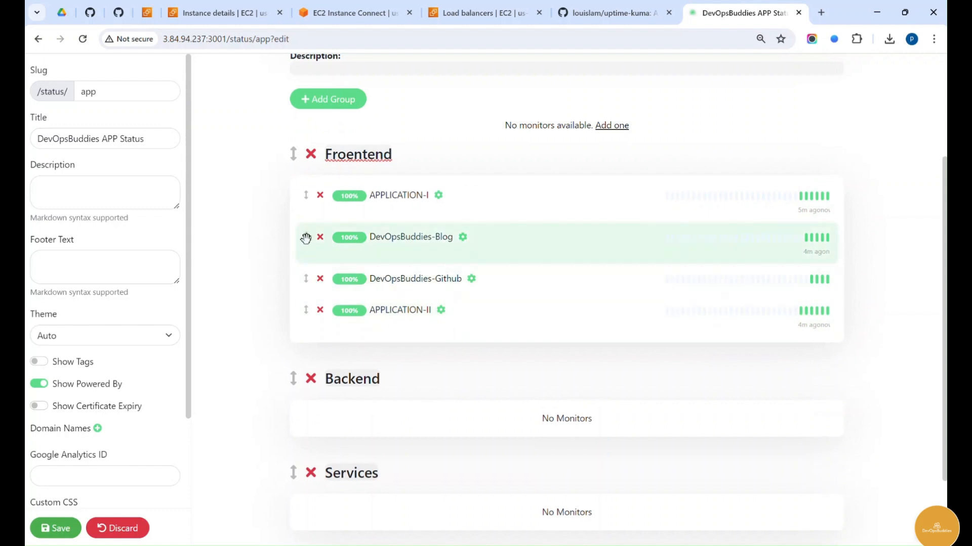
- Move the DevOpsBuddies-Blog and DevOpsBuddies-Github monitors to the Services group, and APPLICATION-II to the Backend group
drag(306, 239, 310, 502)
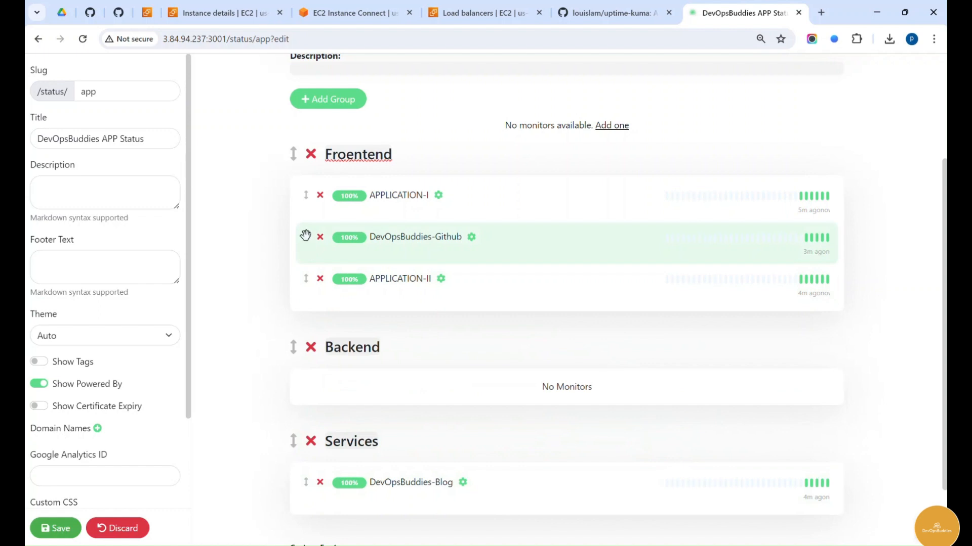
drag(306, 236, 321, 493)
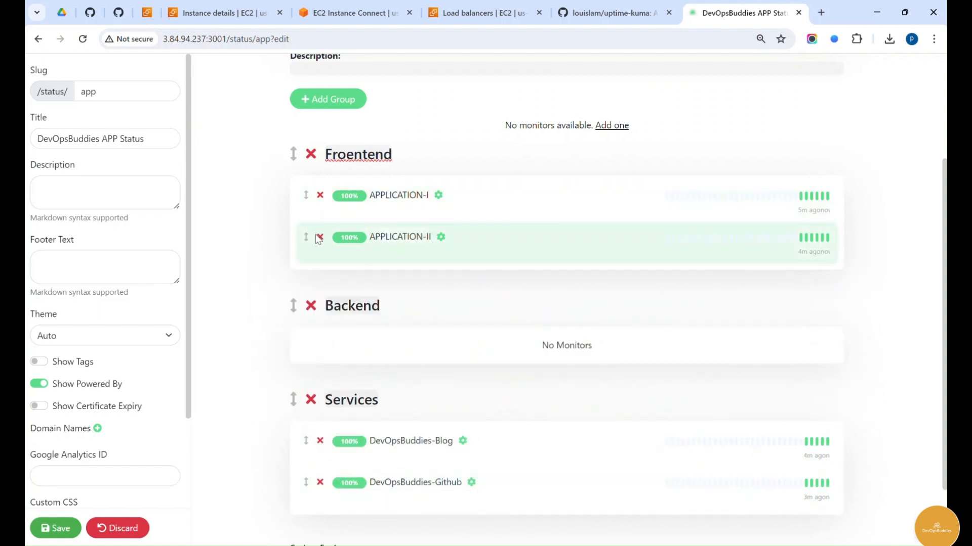
drag(306, 236, 319, 329)
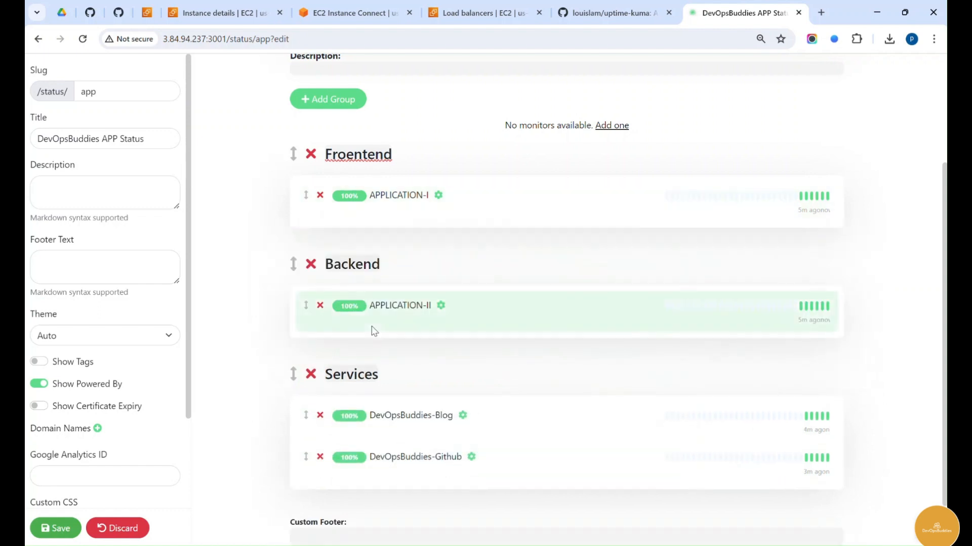
scroll(508, 299, down, 2)
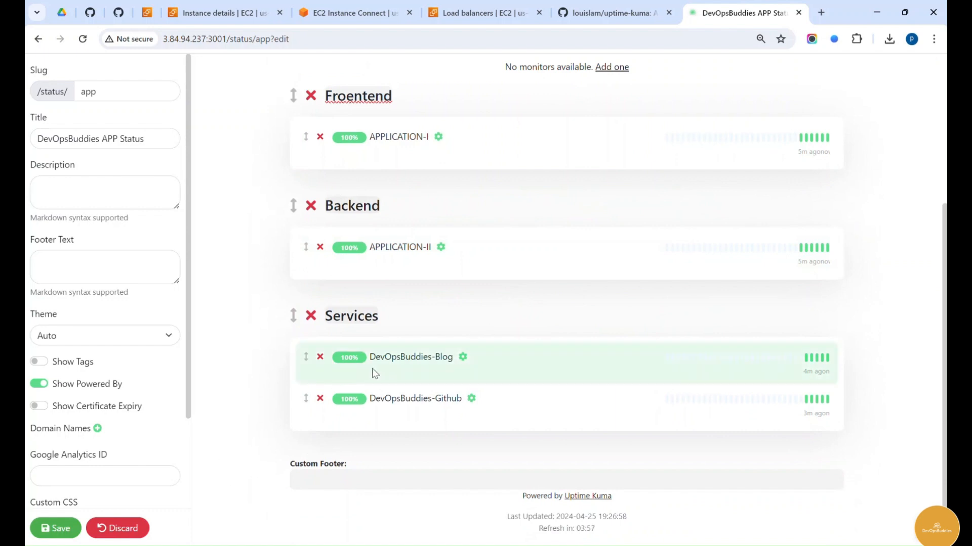
- Try the Light and Dark themes on the status page and set the theme back to Auto
scroll(368, 334, up, 5)
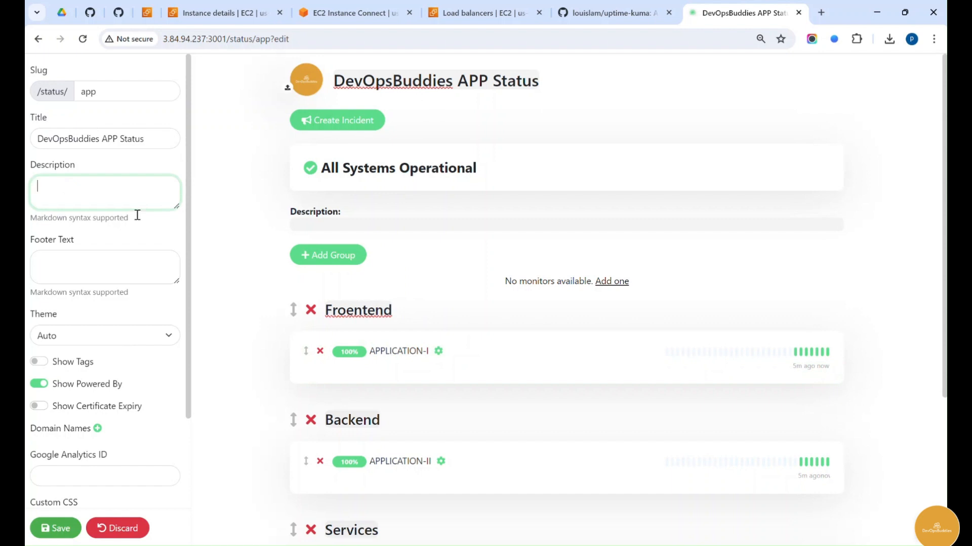
scroll(87, 272, down, 1)
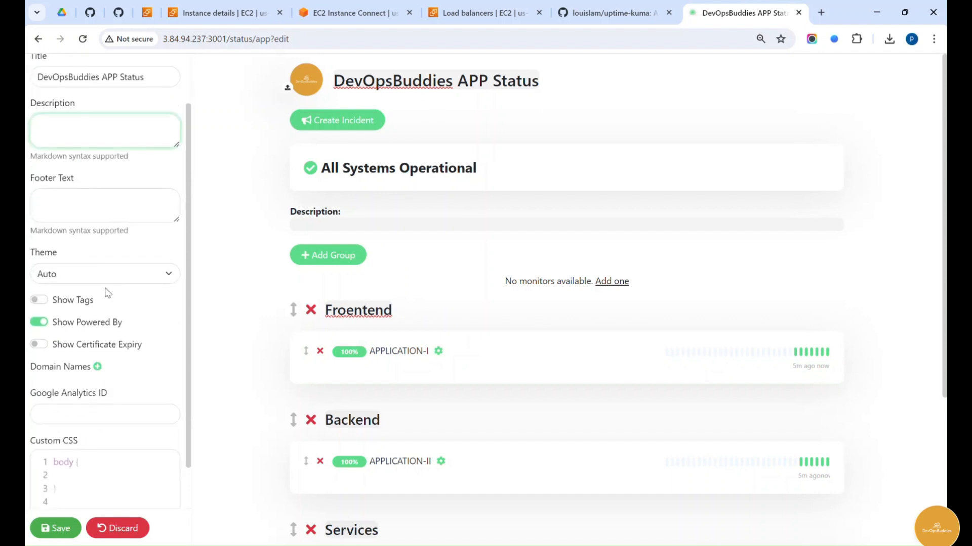
click(105, 276)
click(78, 304)
click(117, 273)
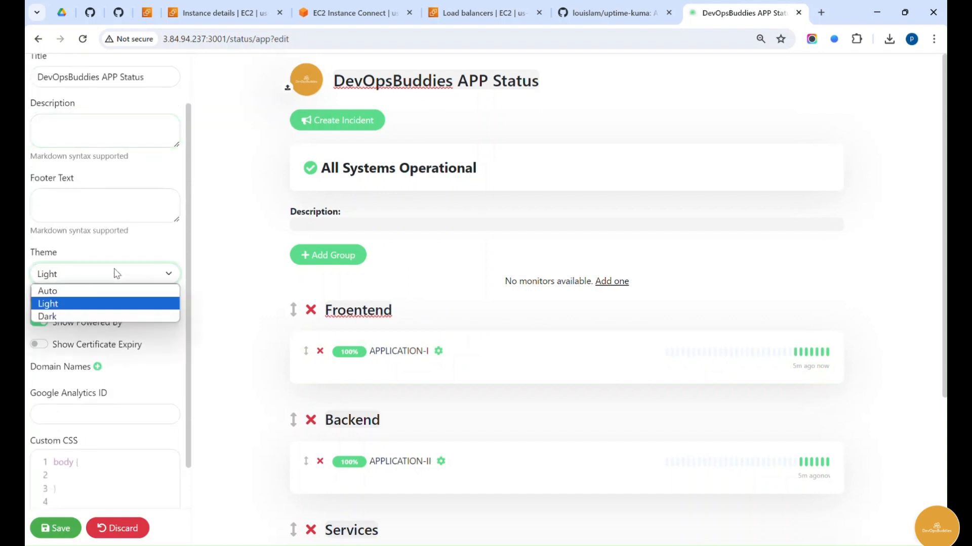
click(78, 315)
click(104, 275)
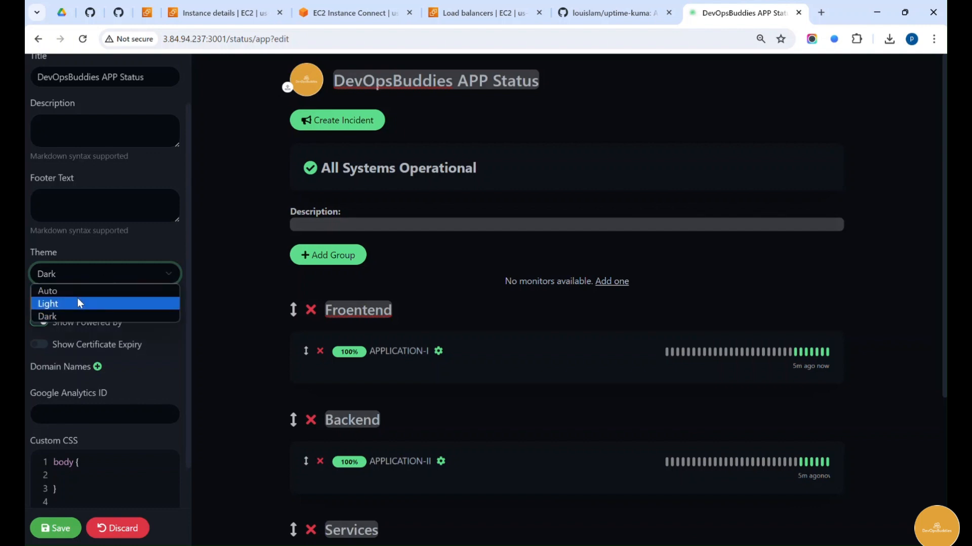
click(55, 291)
- Disable Show Powered By, and turn Show Tags on and off again for the status page
scroll(41, 275, down, 1)
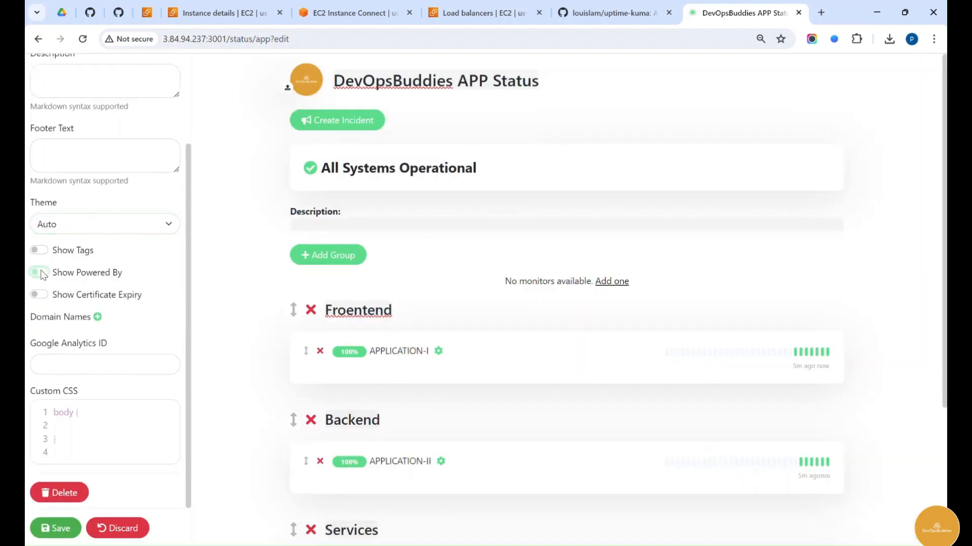
click(39, 250)
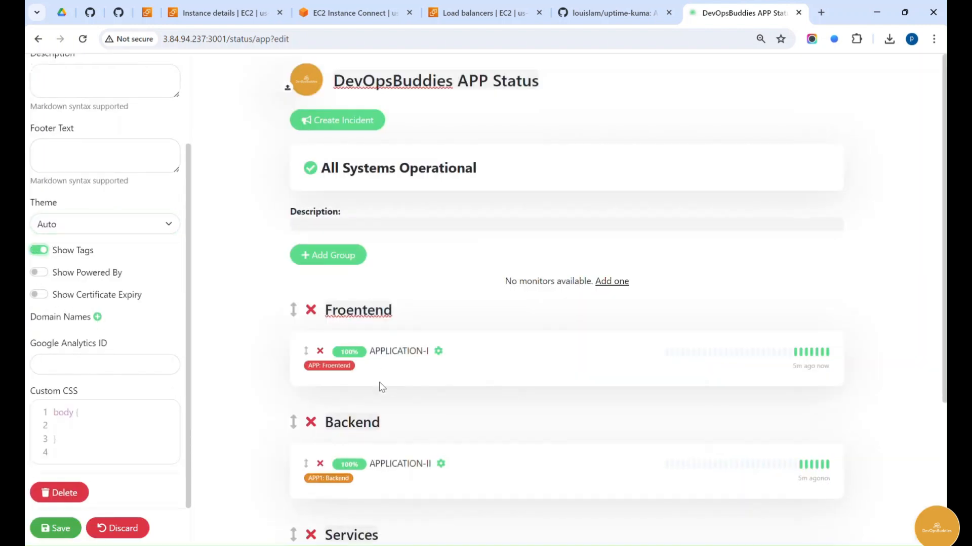
click(39, 250)
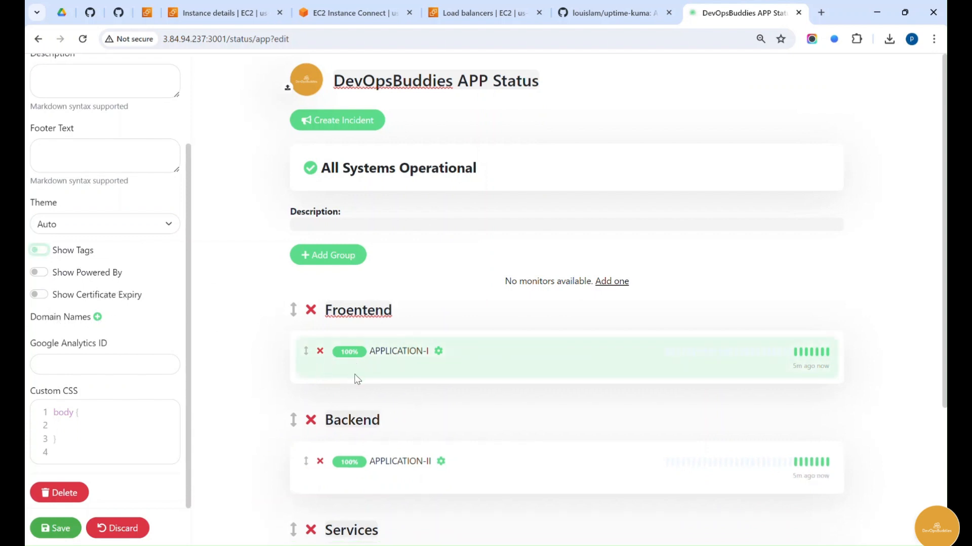
- Enable Show Certificate Expiry and save the status page
click(39, 295)
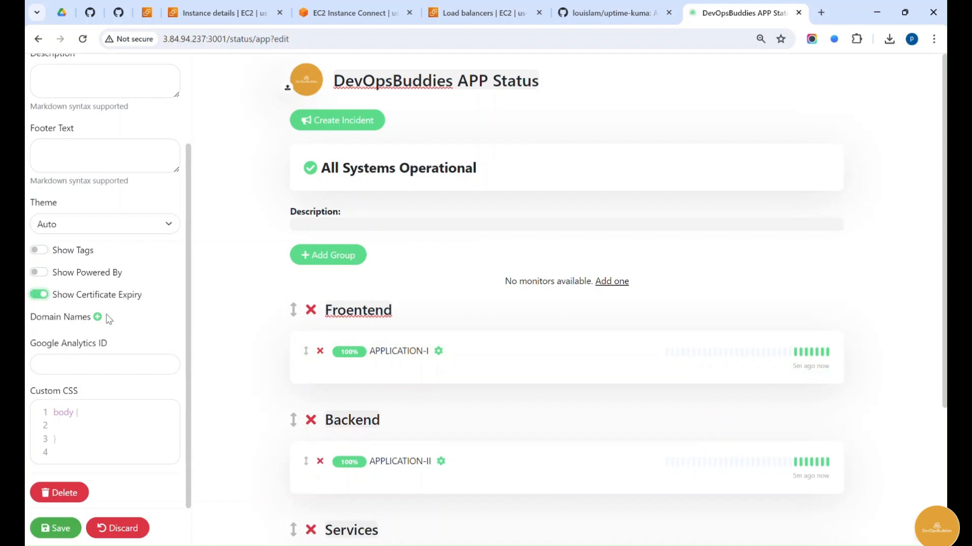
scroll(309, 367, down, 1)
scroll(309, 366, down, 3)
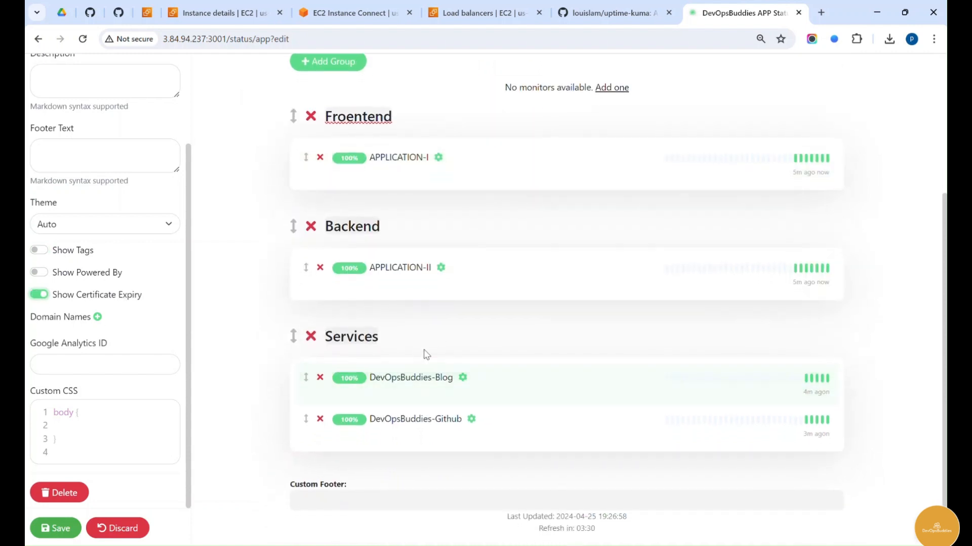
click(39, 296)
click(39, 296)
click(57, 529)
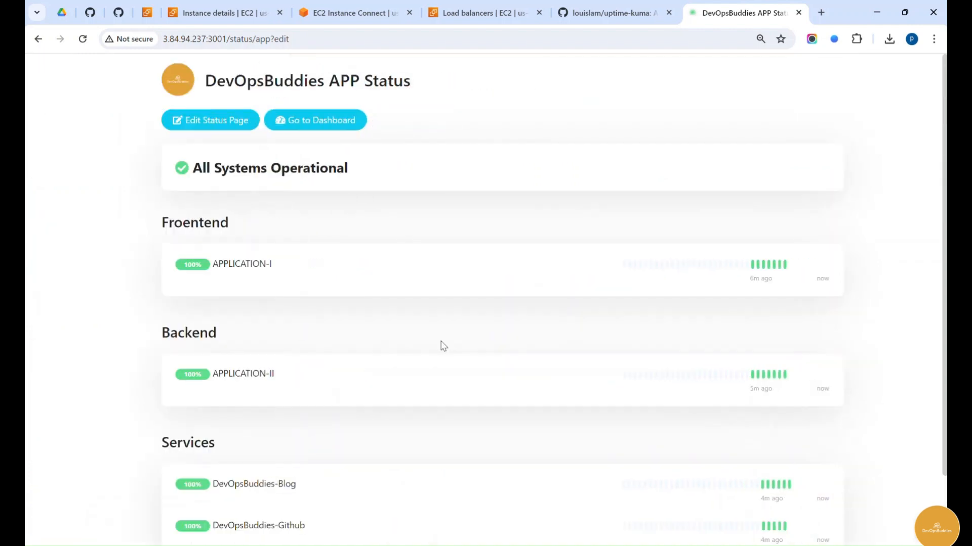
- Open the status page address 3.84.94.237:3001/status/app in a new incognito window
click(310, 44)
key(ctrl+c)
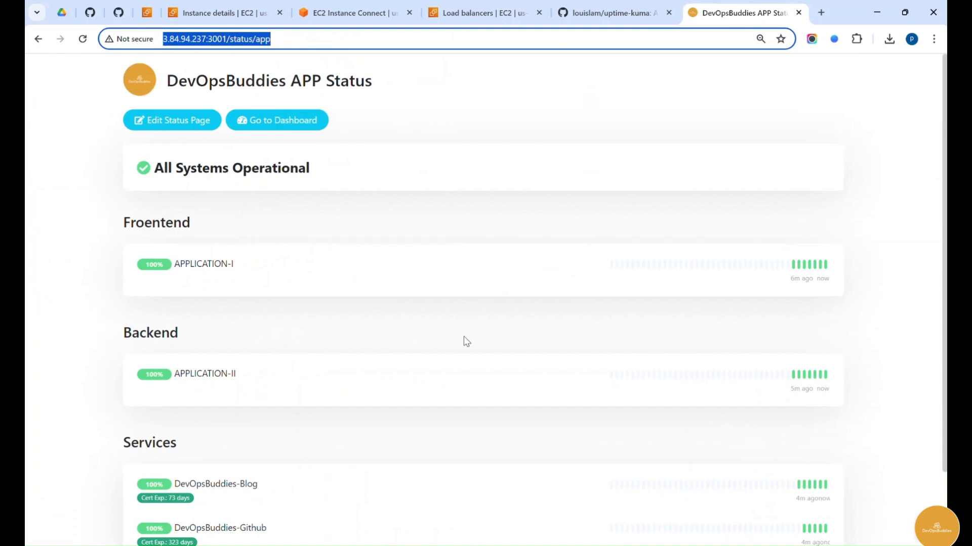
key(ctrl+shift+n)
key(ctrl+v)
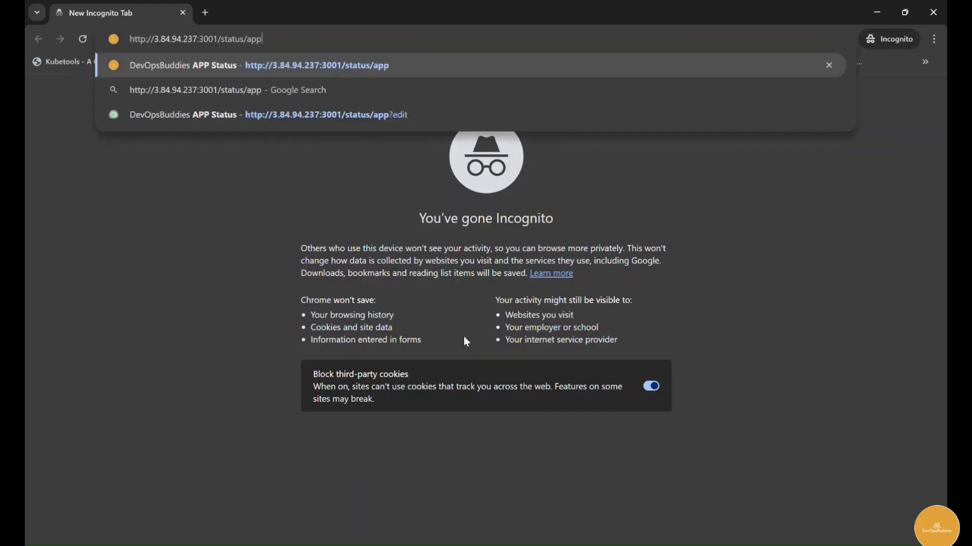
key(Return)
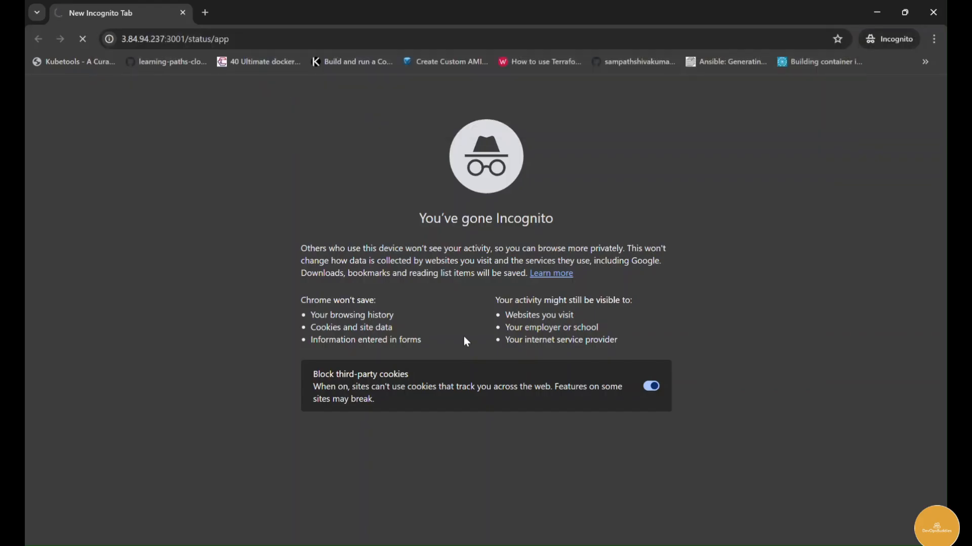
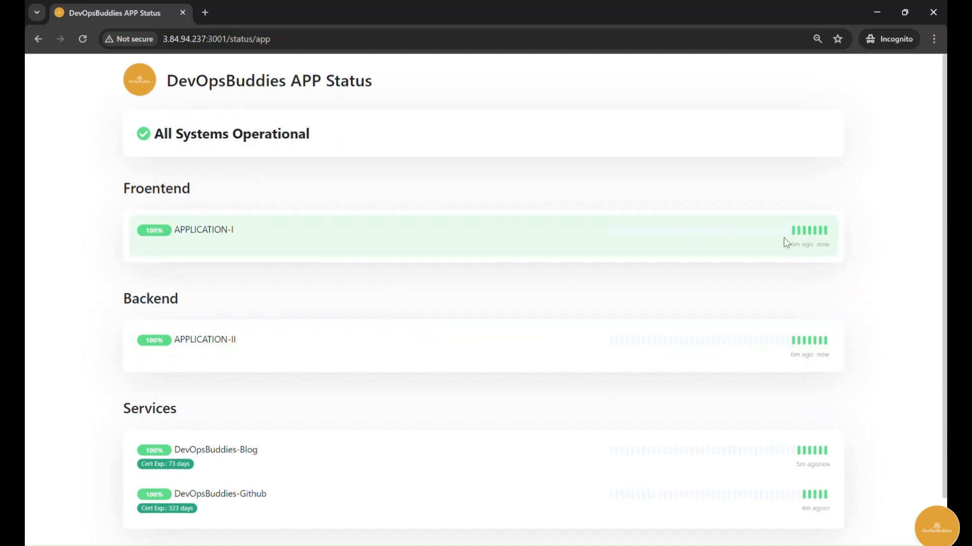
- Examine the certificate expiry badges of the two Services monitors and the refresh countdown on the public status page
scroll(323, 305, down, 1)
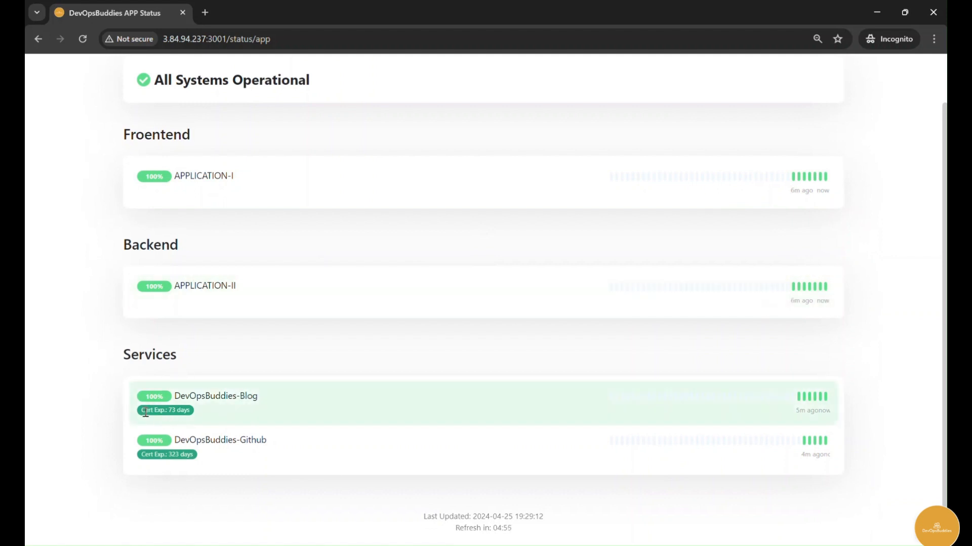
drag(156, 409, 178, 419)
double_click(173, 410)
triple_click(177, 458)
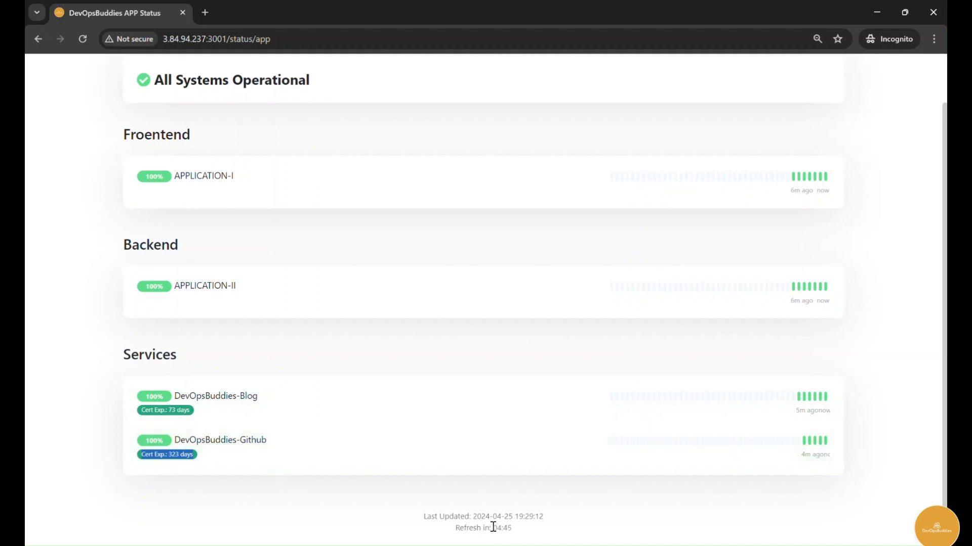
drag(493, 528, 514, 530)
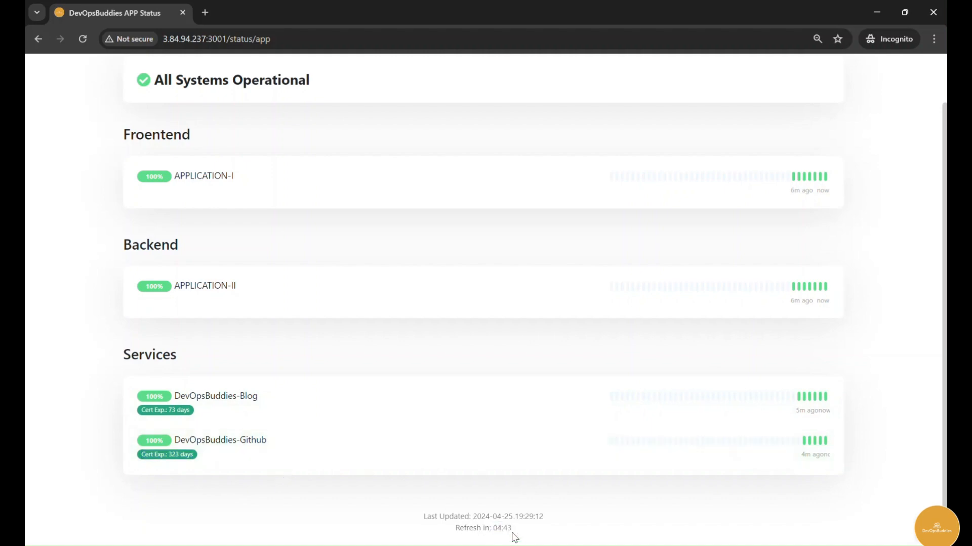
triple_click(498, 529)
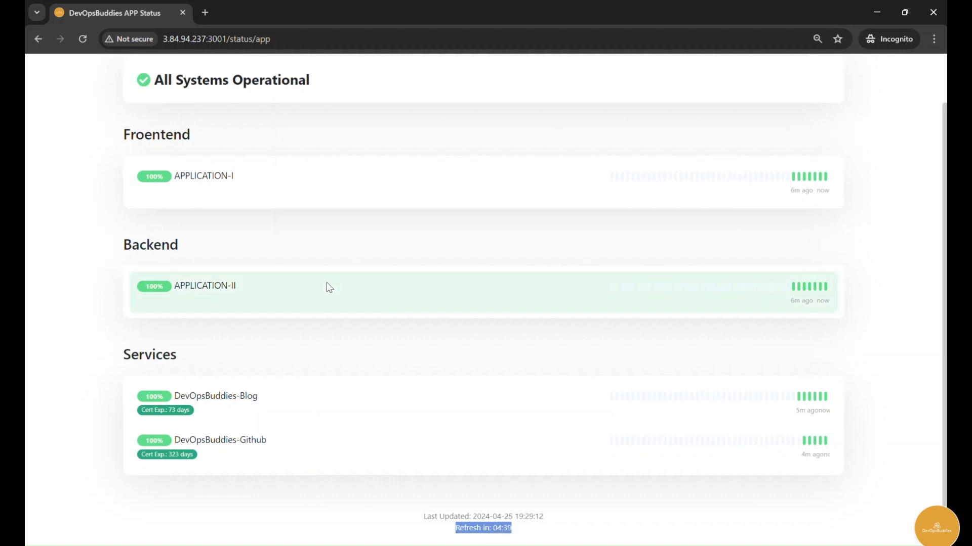
- Reload the public status page and check its last-updated time and refresh countdown
scroll(326, 282, up, 1)
click(84, 39)
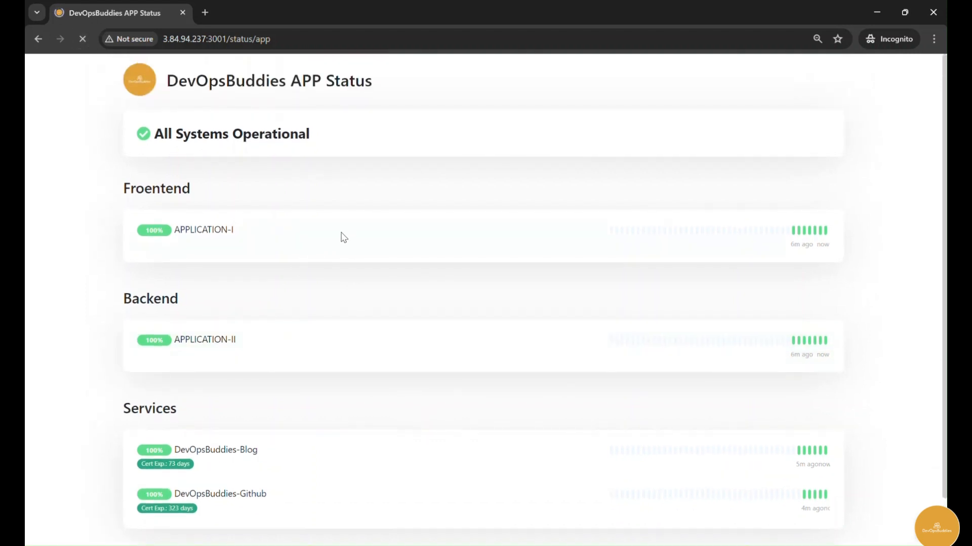
scroll(542, 434, down, 1)
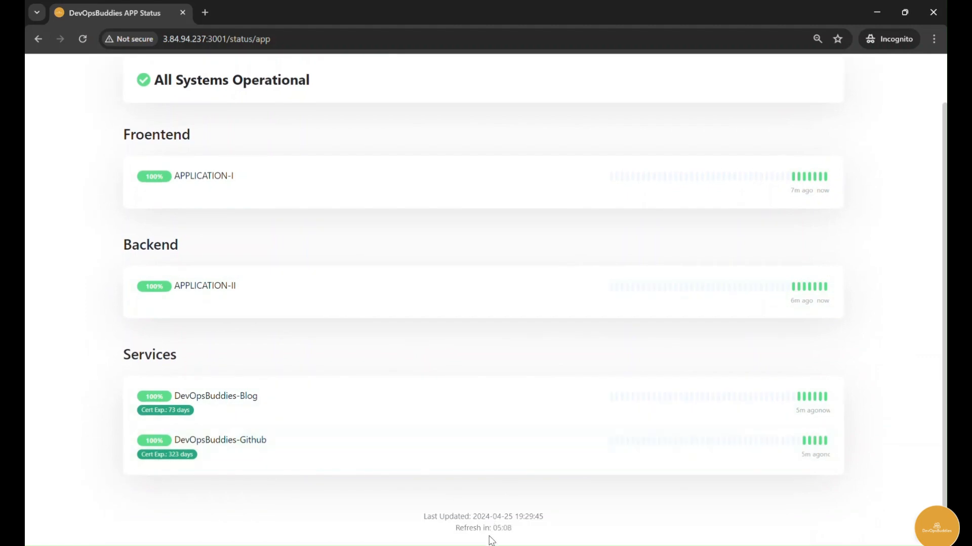
scroll(882, 231, up, 1)
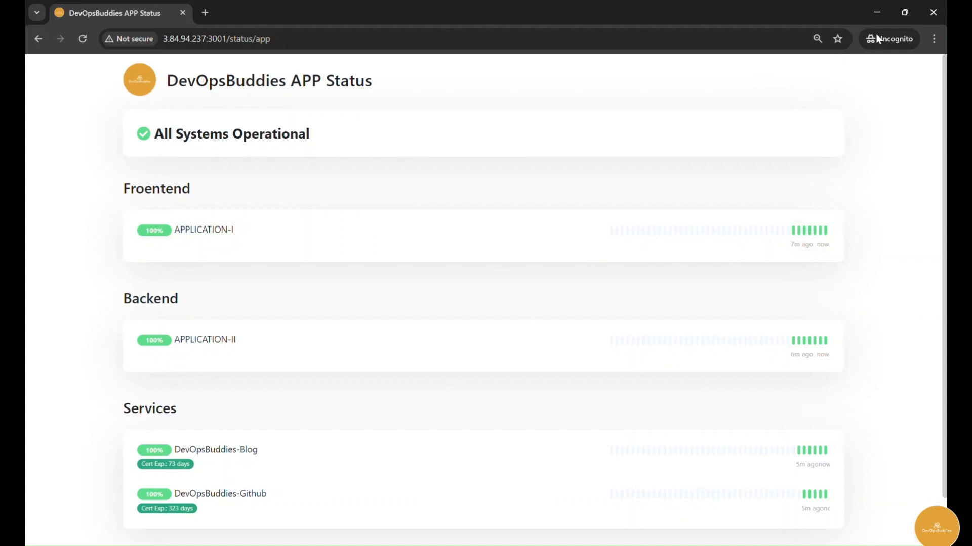
- Return to the Uptime Kuma dashboard in the regular browser window, pause the APPLICATION-I monitor and resume it
click(875, 15)
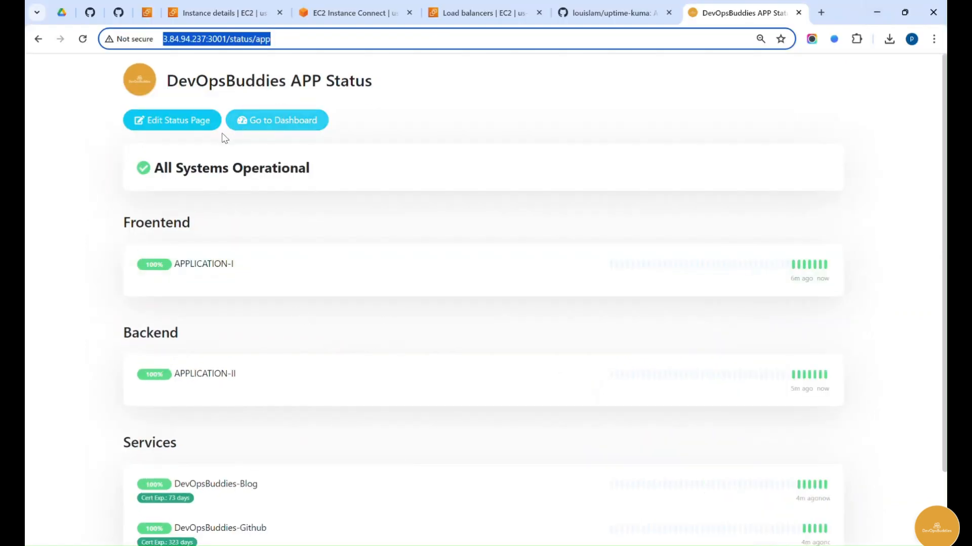
click(251, 127)
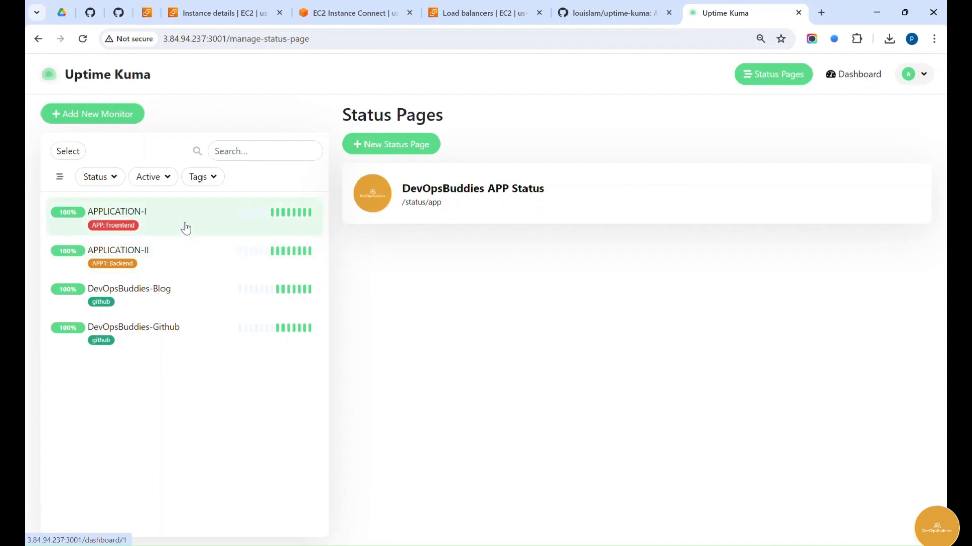
click(185, 228)
click(375, 185)
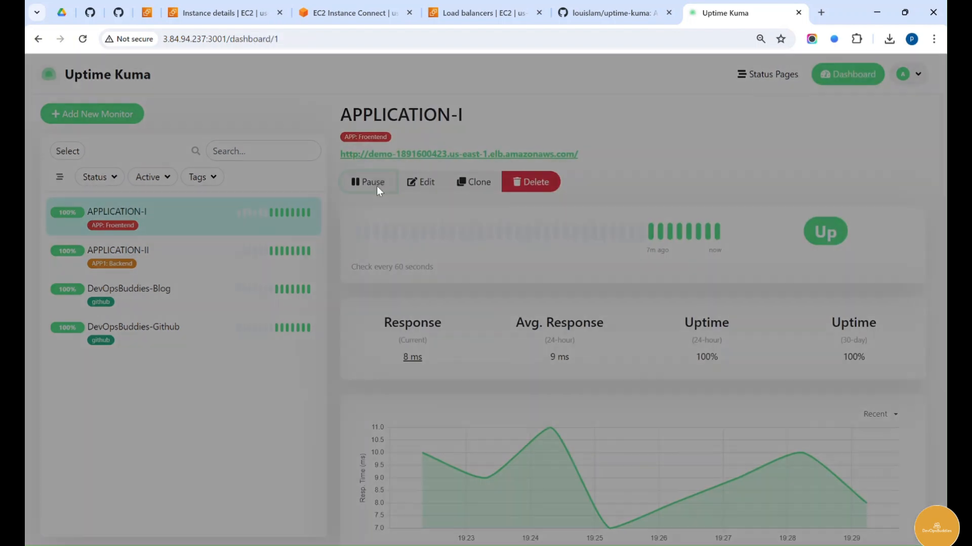
click(558, 156)
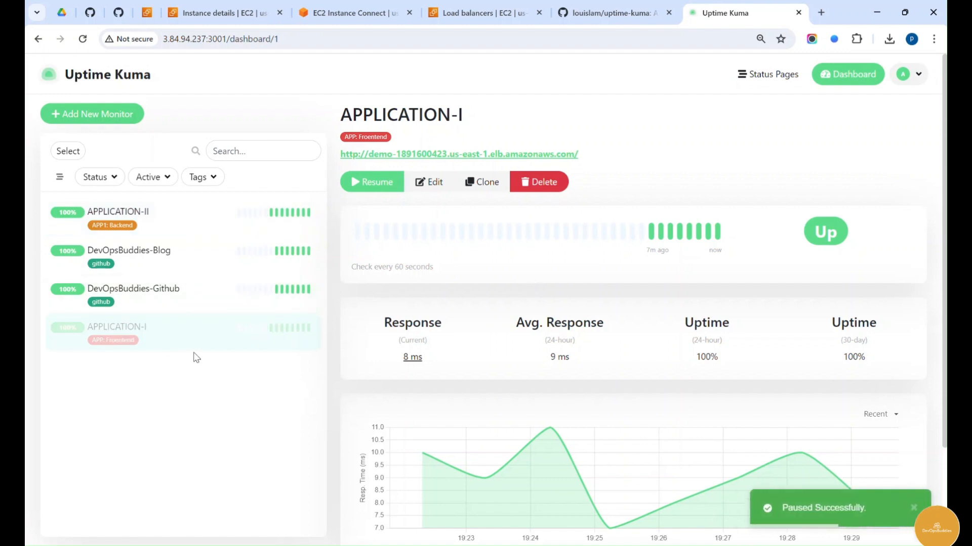
click(377, 188)
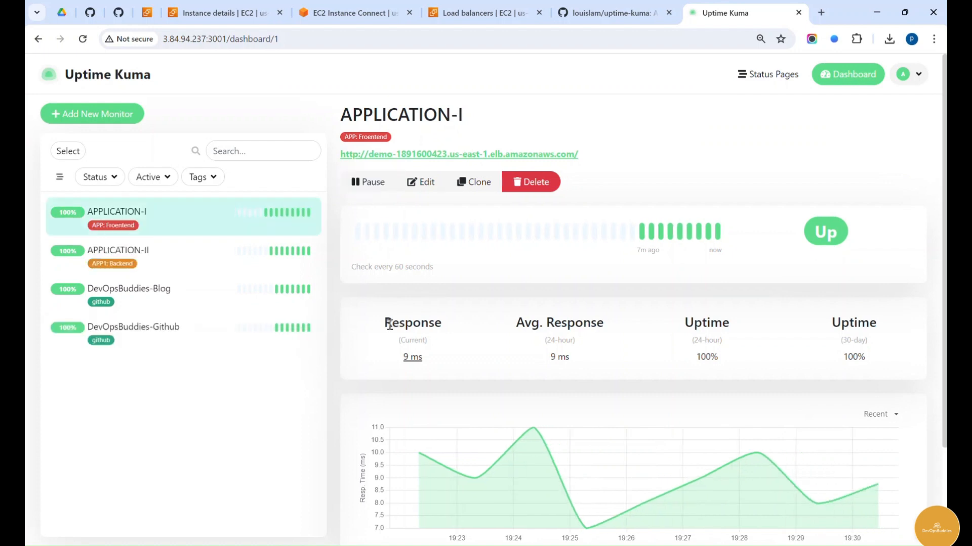
- Start a new scheduled maintenance and title it MT
click(906, 75)
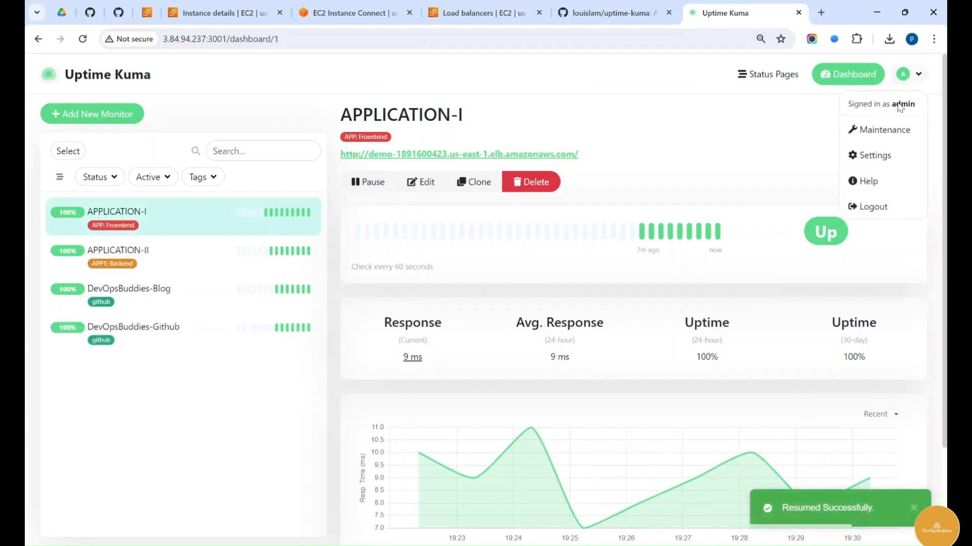
click(890, 133)
click(419, 158)
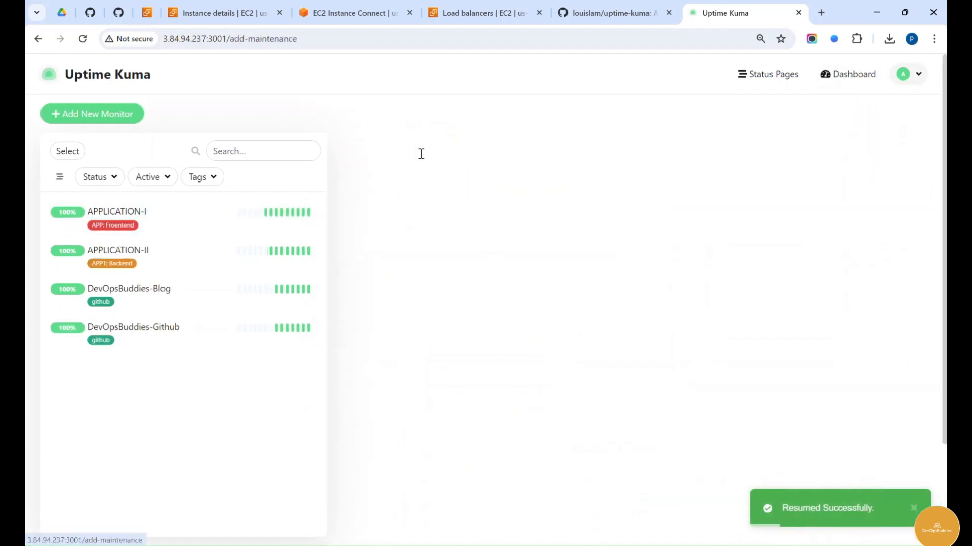
click(412, 173)
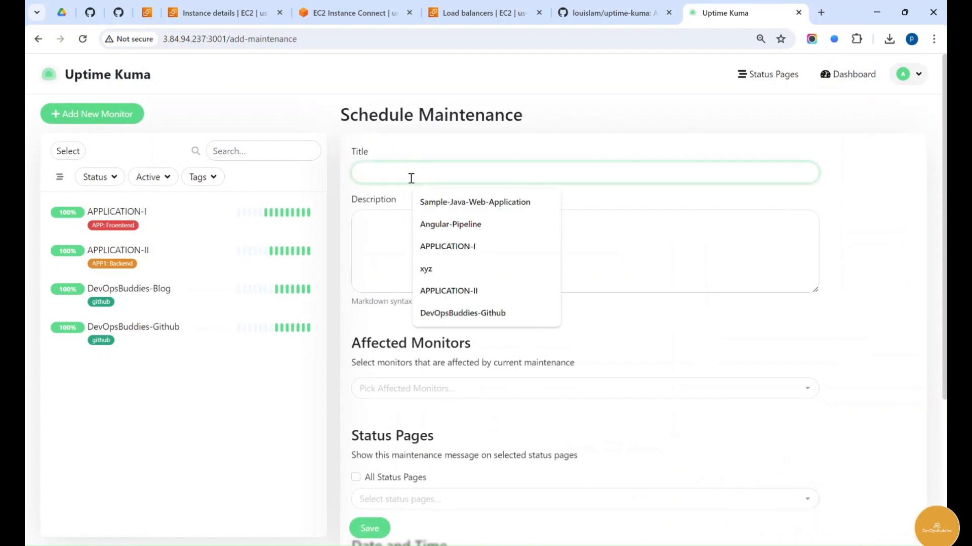
text(Ma)
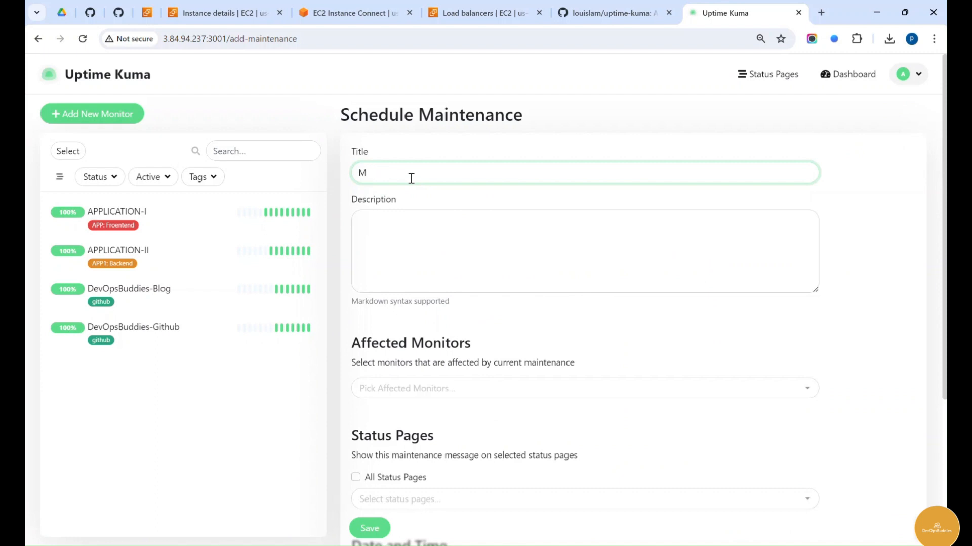
- Add APPLICATION-I and APPLICATION-II as the affected monitors of the maintenance
scroll(465, 286, down, 2)
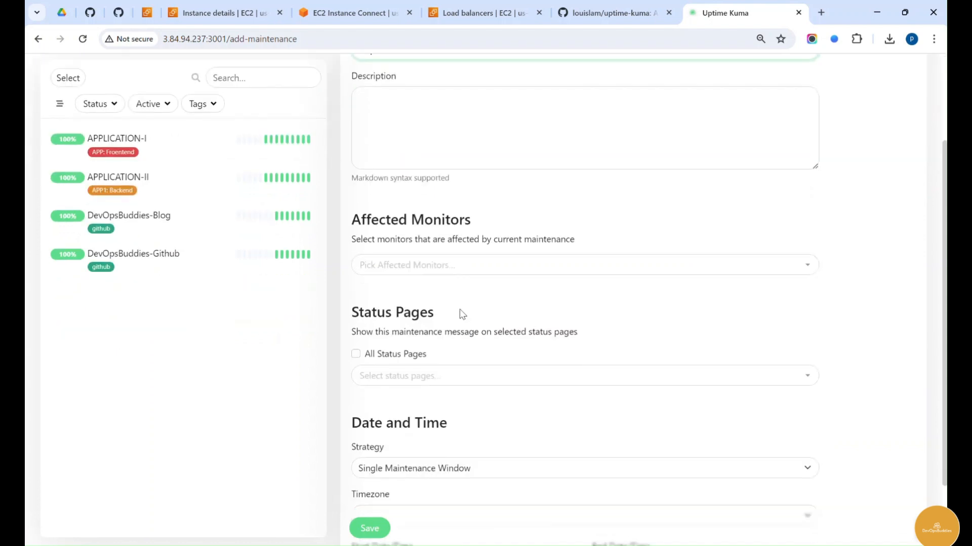
click(403, 265)
click(405, 283)
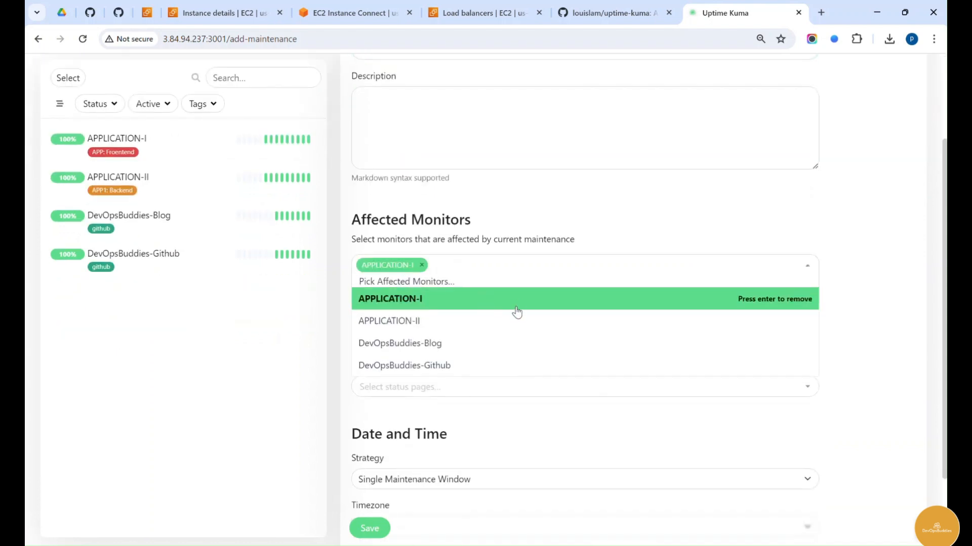
click(383, 327)
click(302, 351)
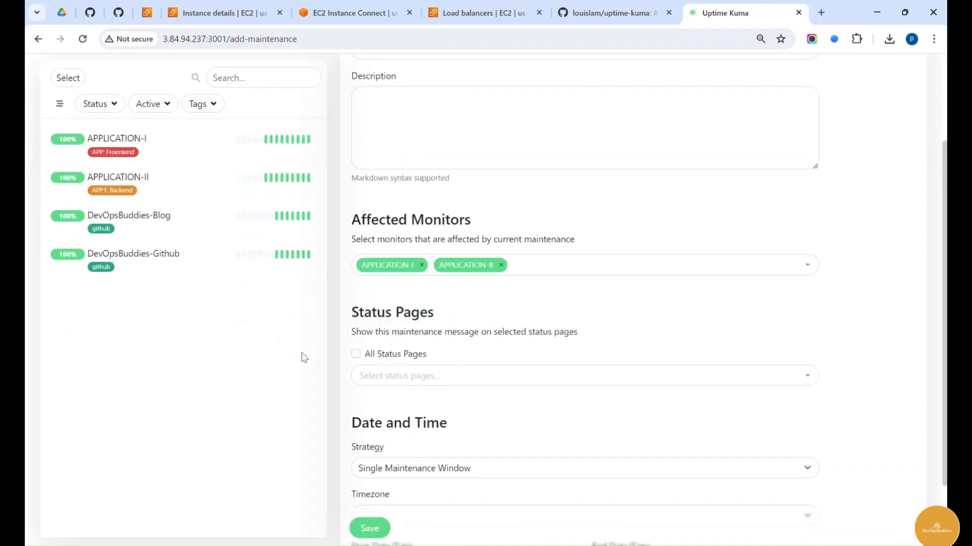
- Try the Active/Inactive Manually strategy for the maintenance and set it back to Single Maintenance Window
scroll(577, 343, down, 1)
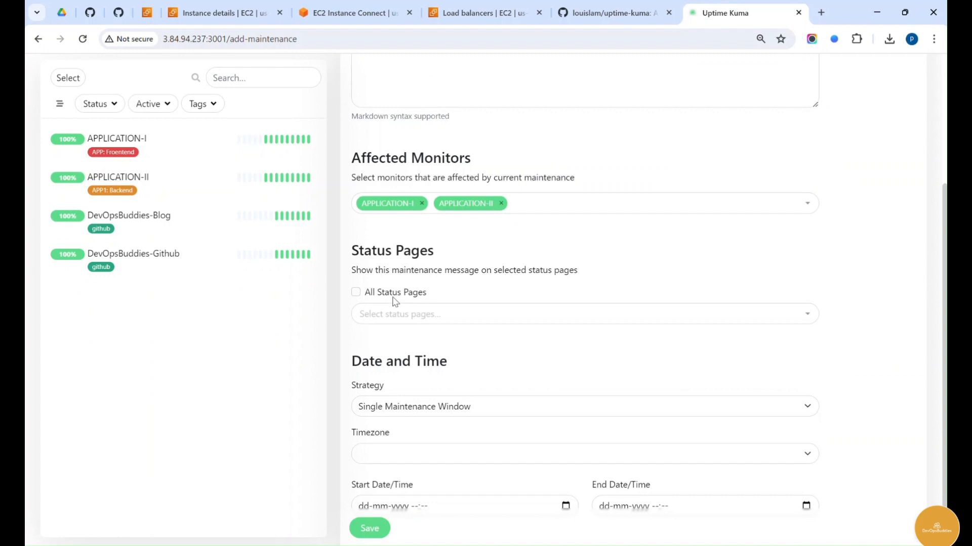
scroll(506, 332, down, 1)
click(433, 385)
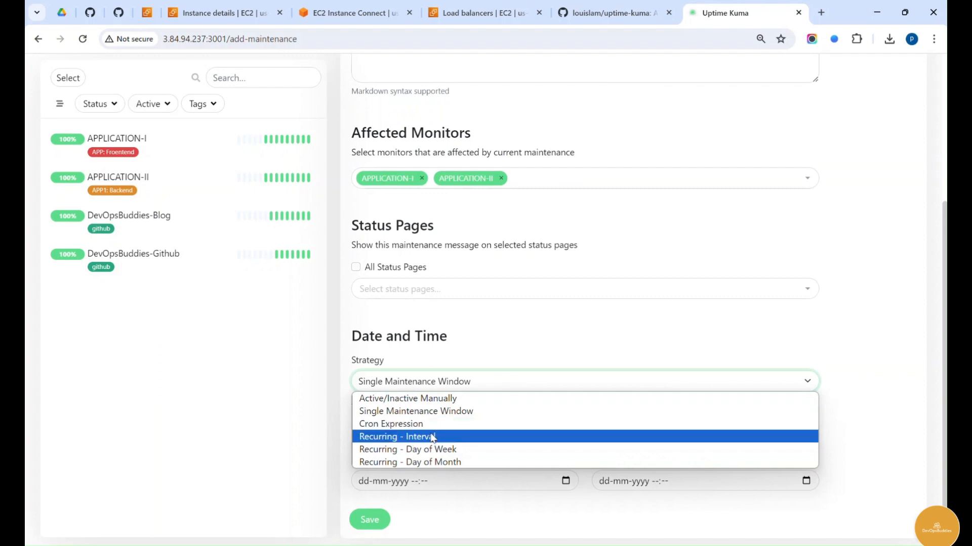
click(419, 410)
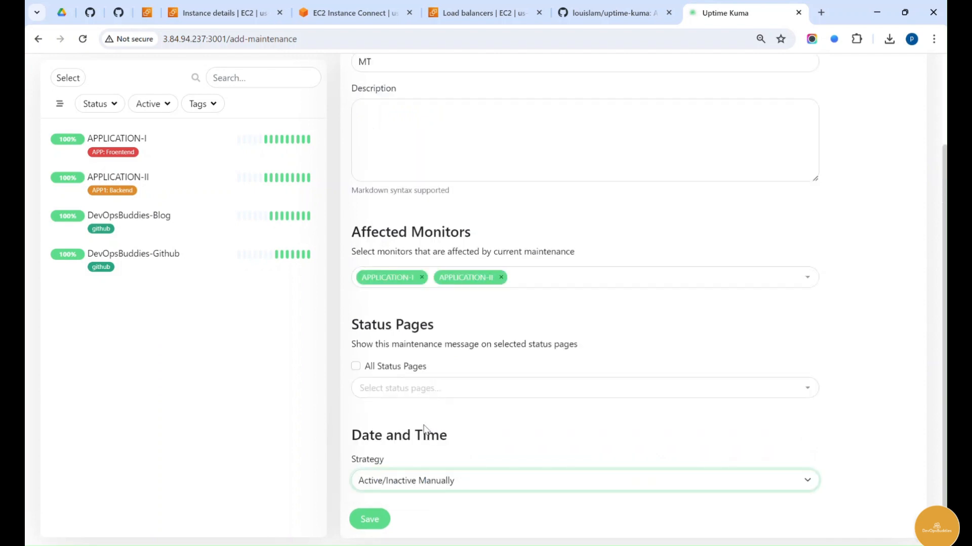
click(416, 482)
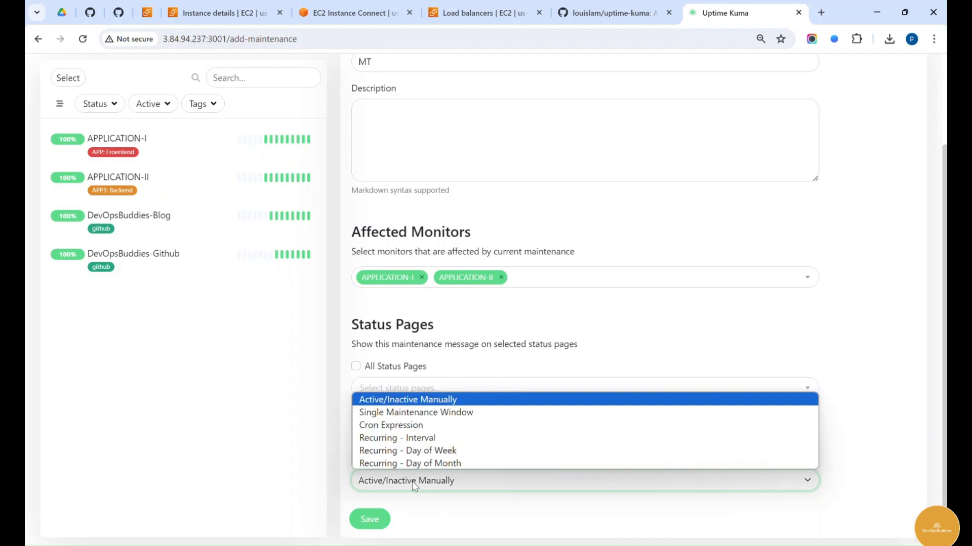
click(392, 413)
click(566, 481)
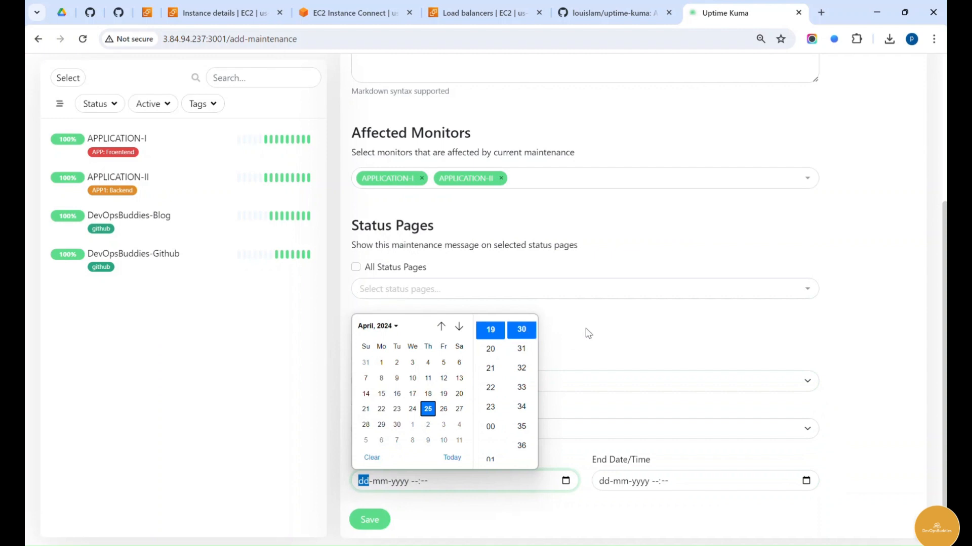
click(521, 331)
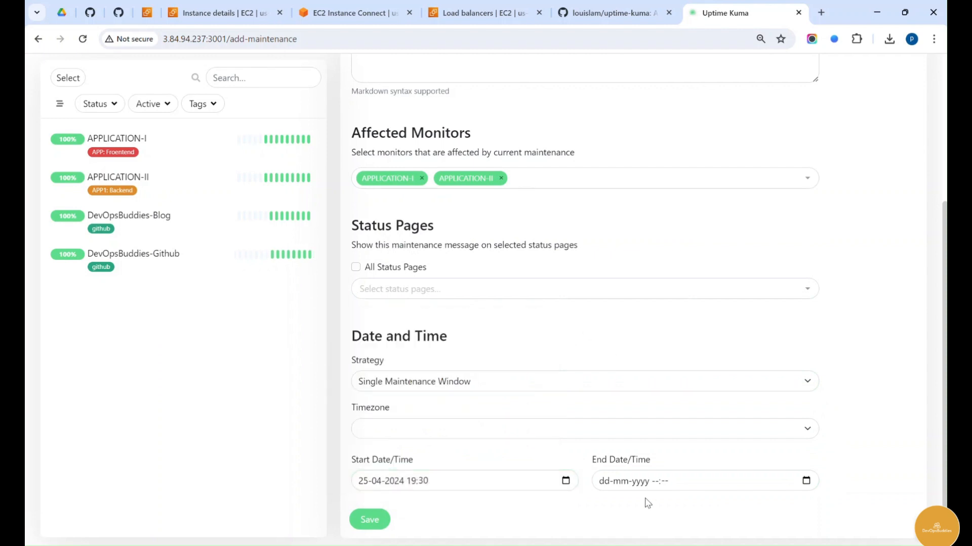
click(639, 482)
click(806, 481)
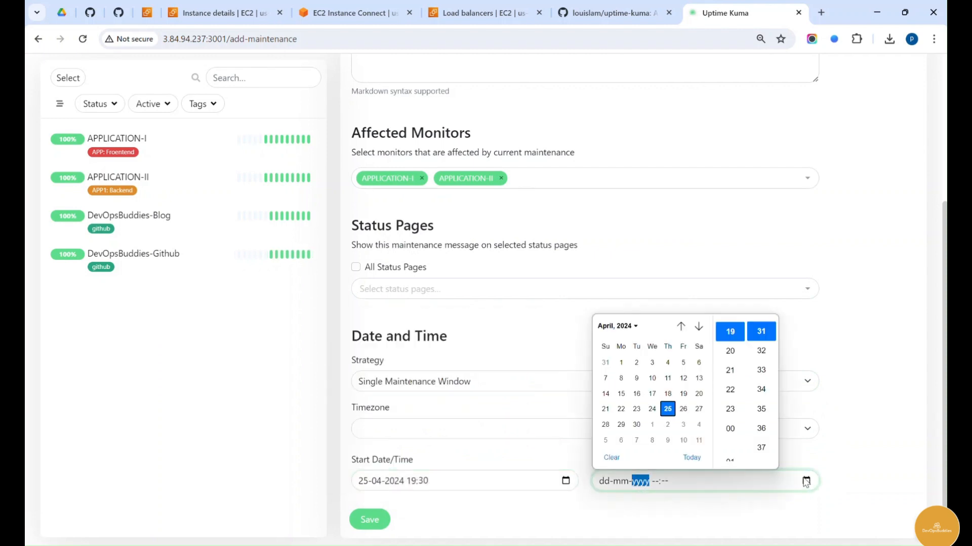
click(727, 352)
click(762, 350)
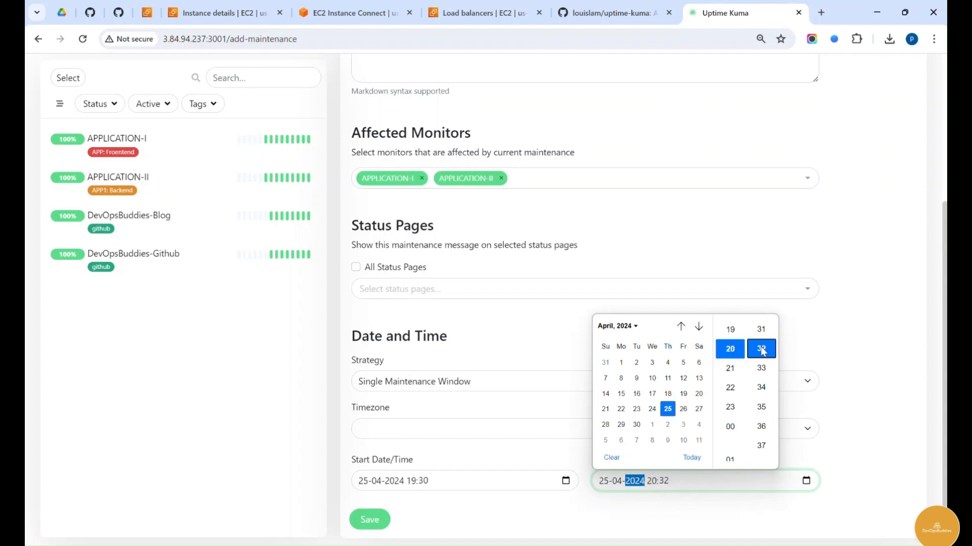
click(812, 348)
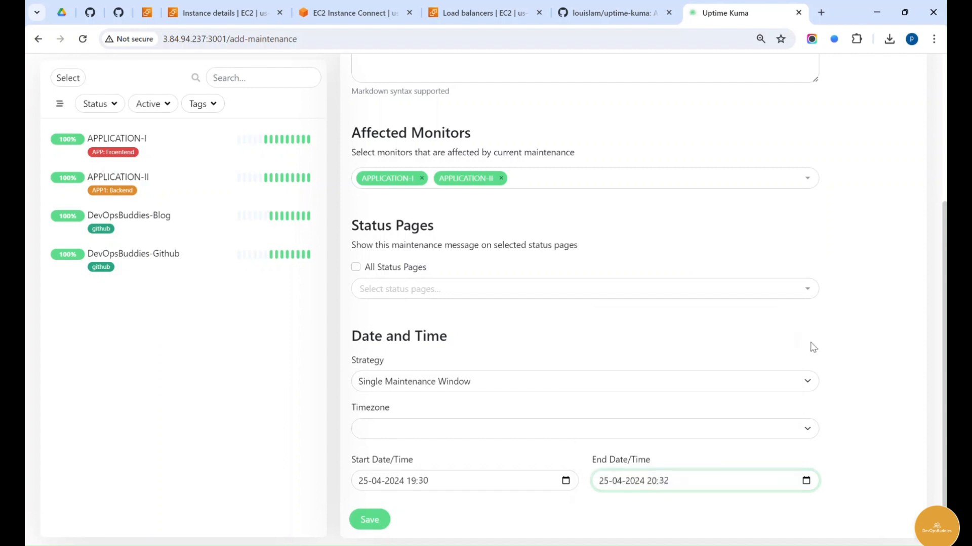
click(373, 524)
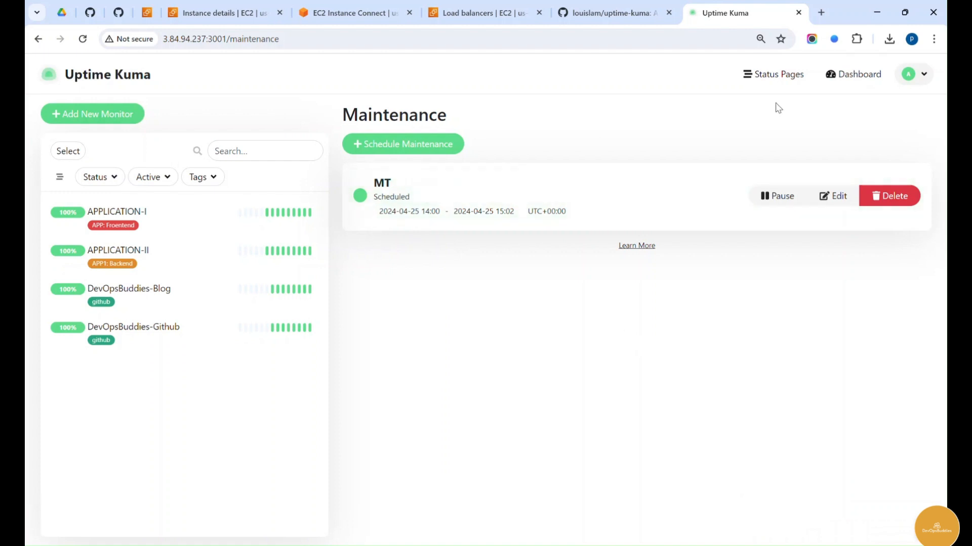
- Open the status pages list, reload the public DevOpsBuddies APP Status page in the incognito window, and check its overall status
click(791, 80)
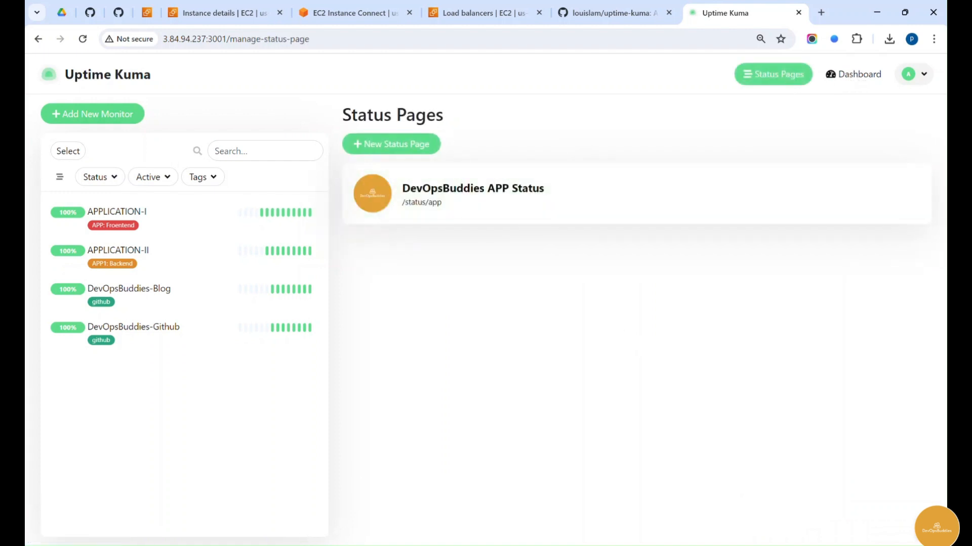
click(332, 526)
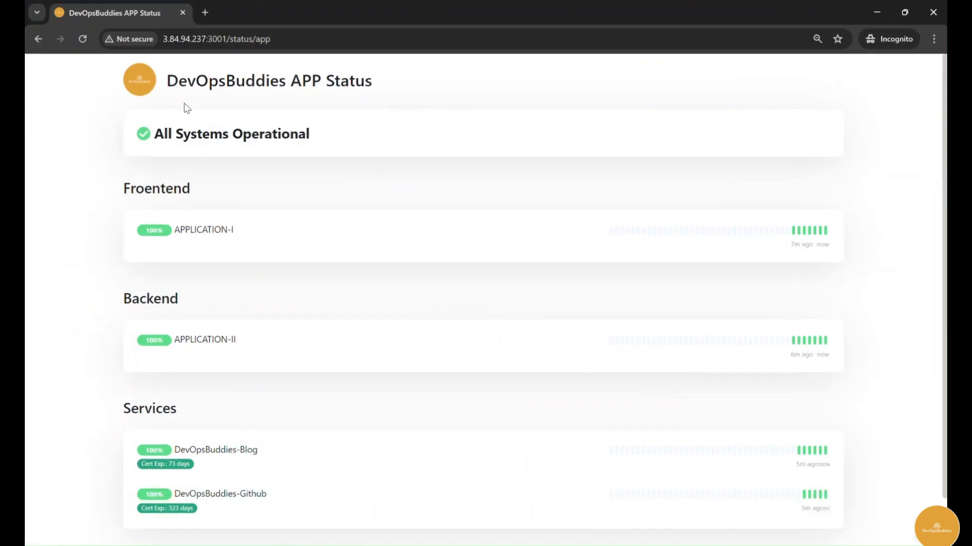
click(80, 40)
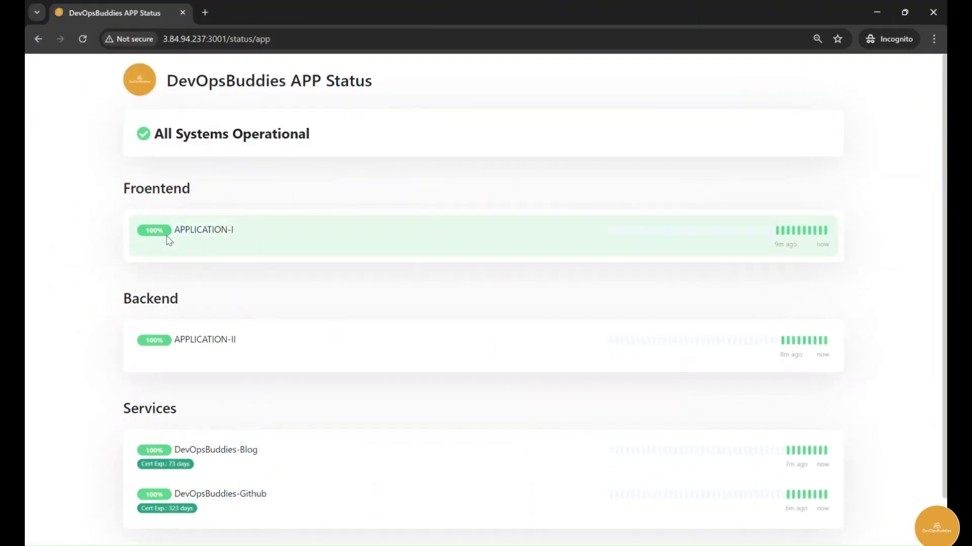
click(876, 12)
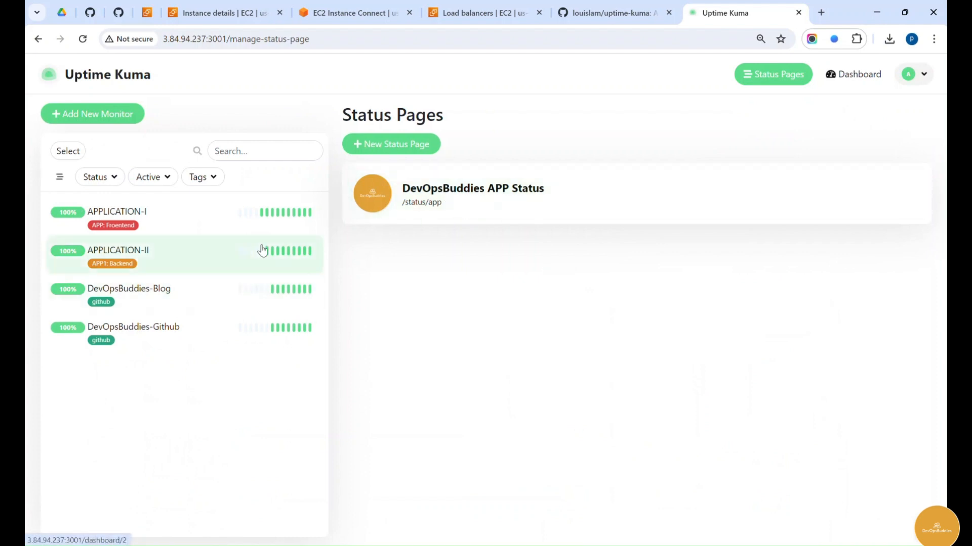
- Open the MT maintenance for editing and review its affected monitors and start date and time
click(906, 76)
click(885, 130)
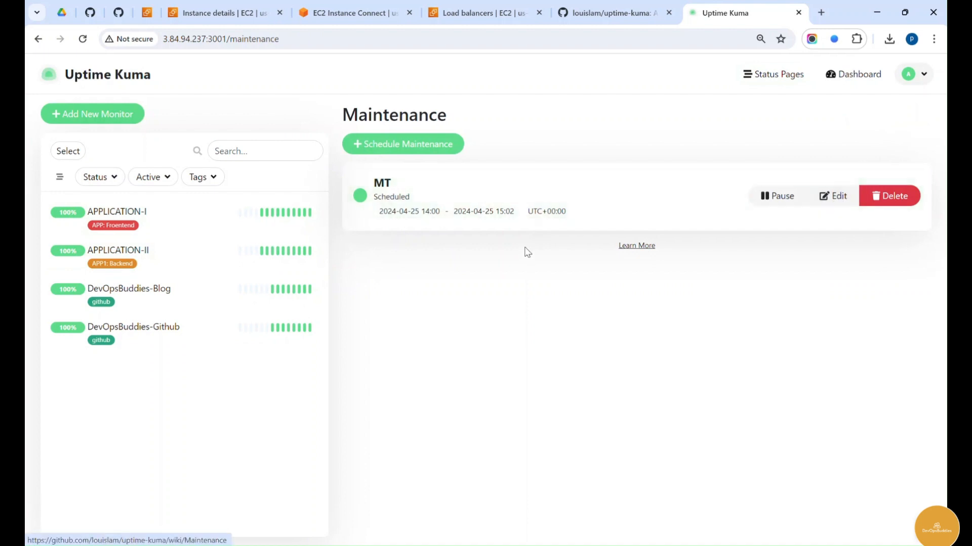
click(832, 195)
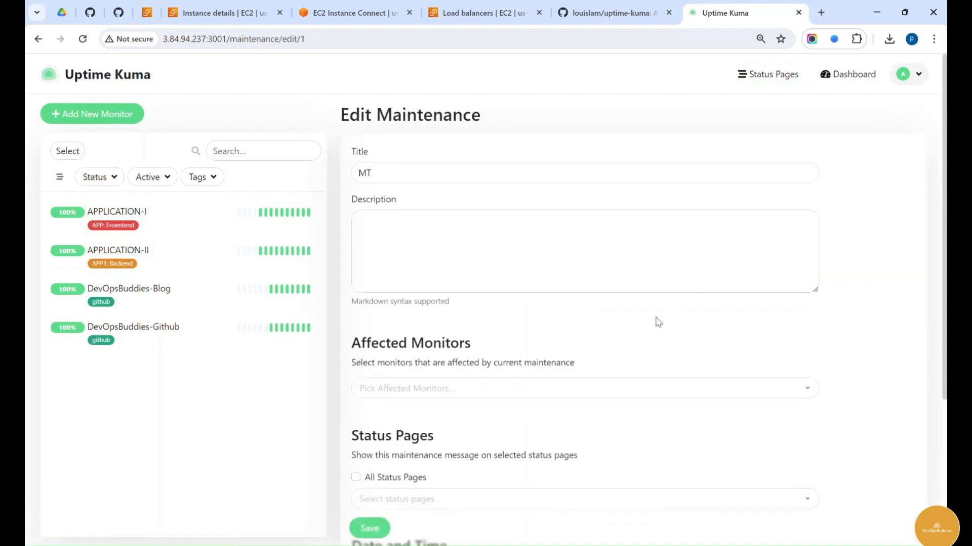
scroll(505, 371, down, 4)
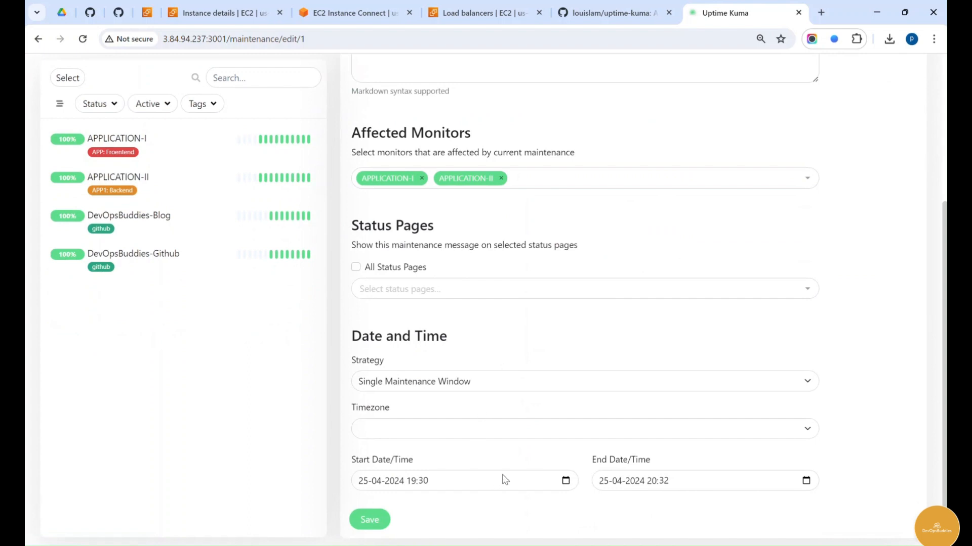
click(566, 481)
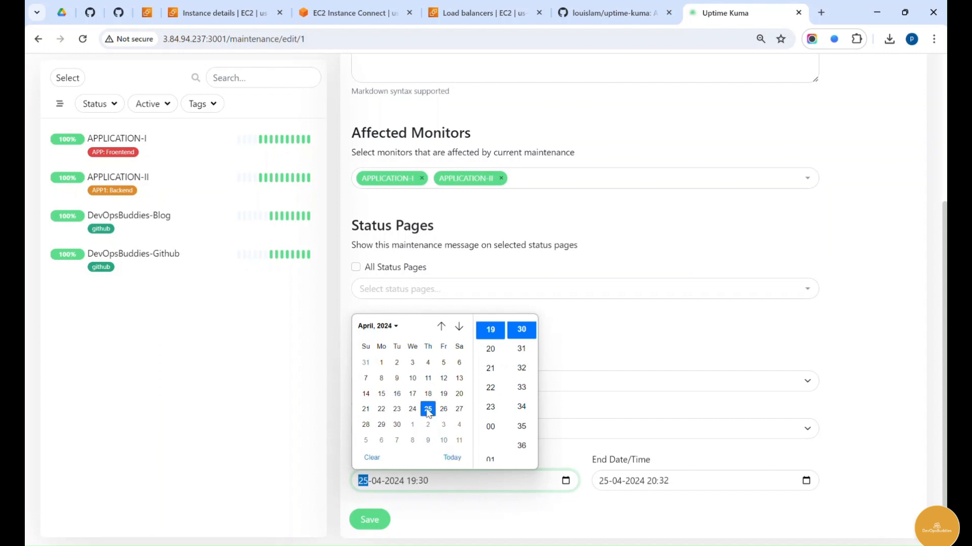
scroll(491, 357, up, 2)
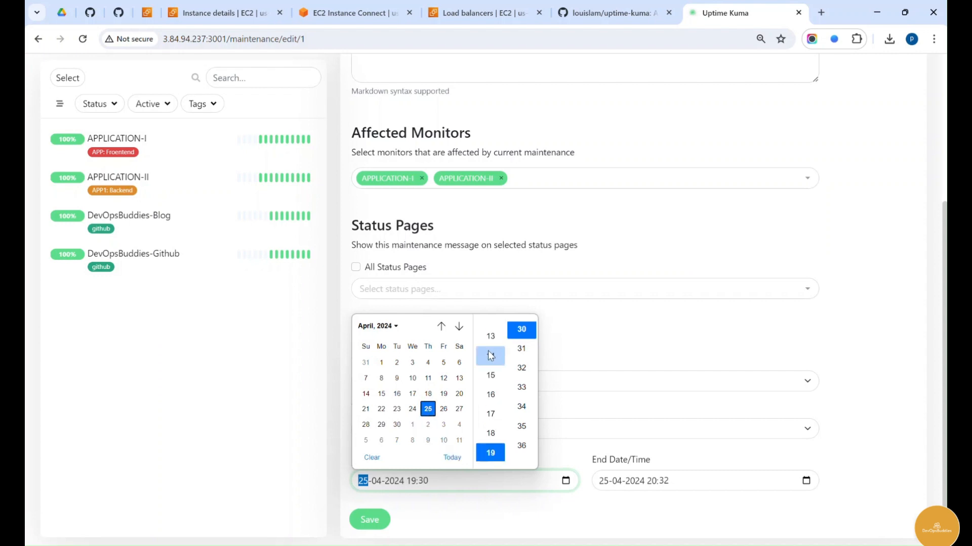
scroll(489, 358, down, 2)
click(666, 357)
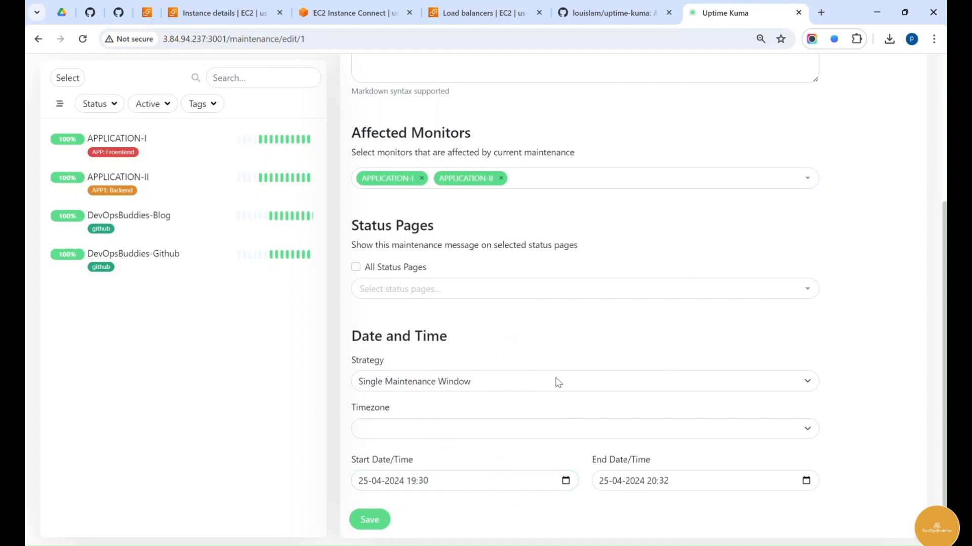
- Set the MT maintenance timezone to (UTC+05:30) Asia/Kolkata and save the maintenance
click(438, 431)
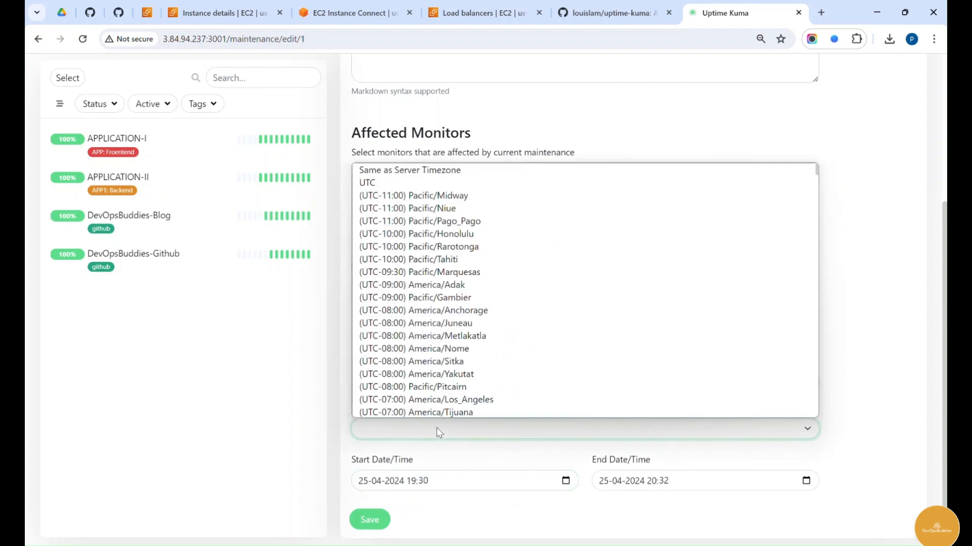
scroll(445, 304, down, 20)
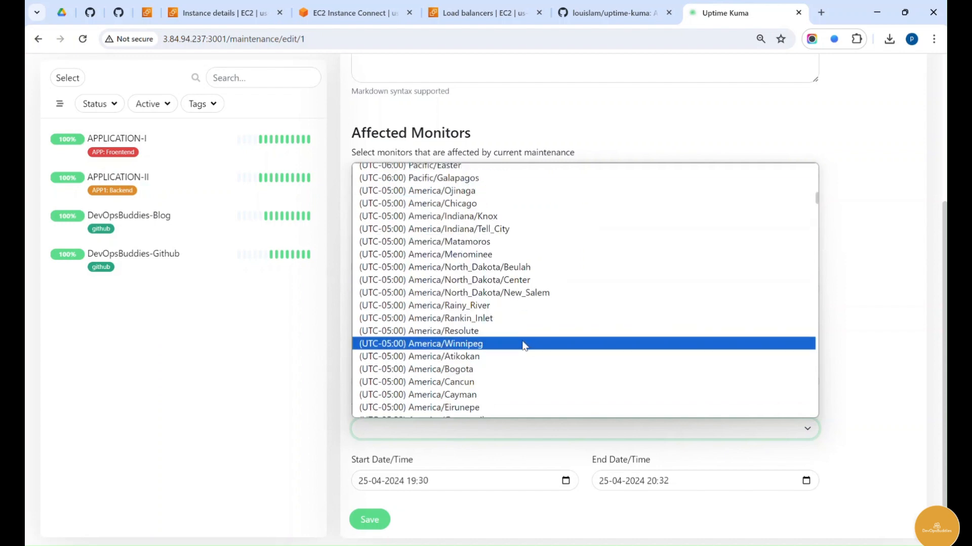
scroll(511, 365, down, 20)
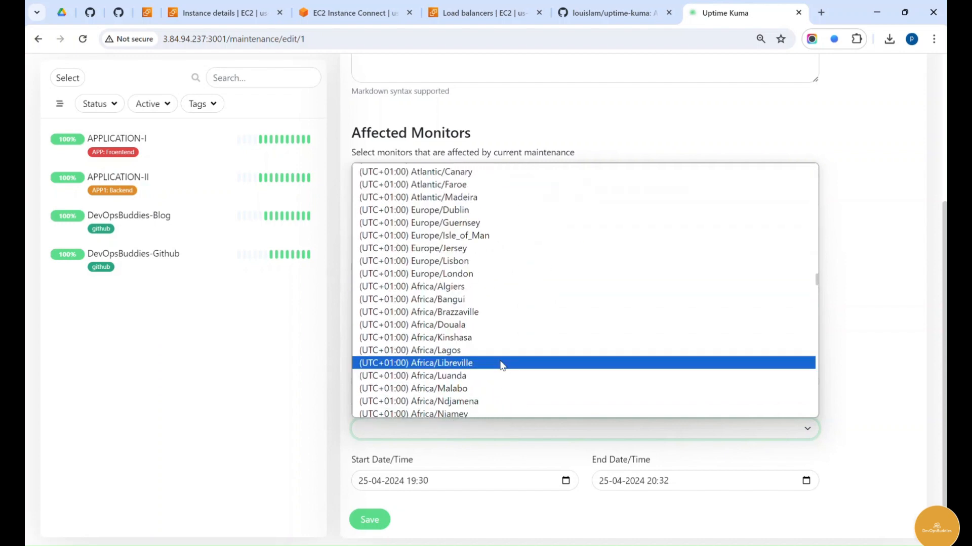
scroll(496, 365, down, 15)
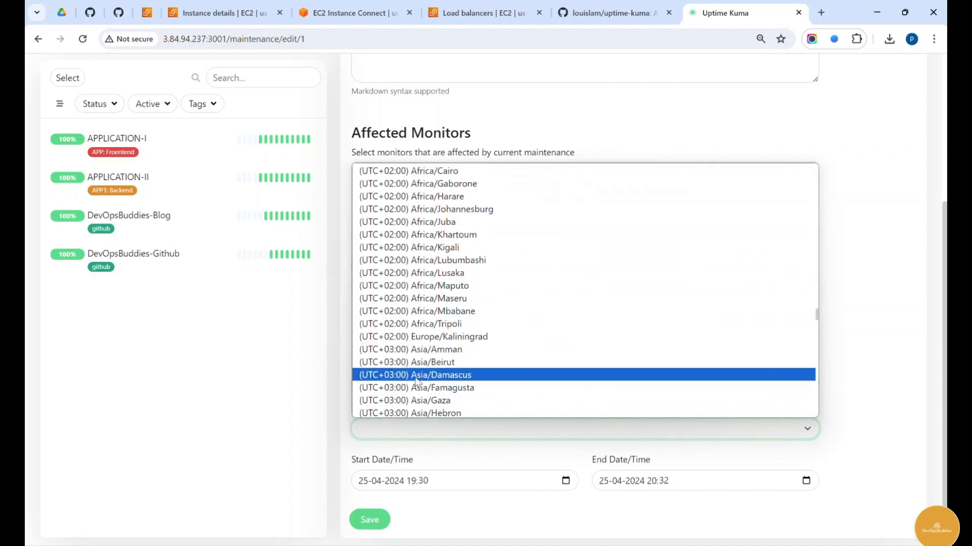
scroll(415, 385, down, 6)
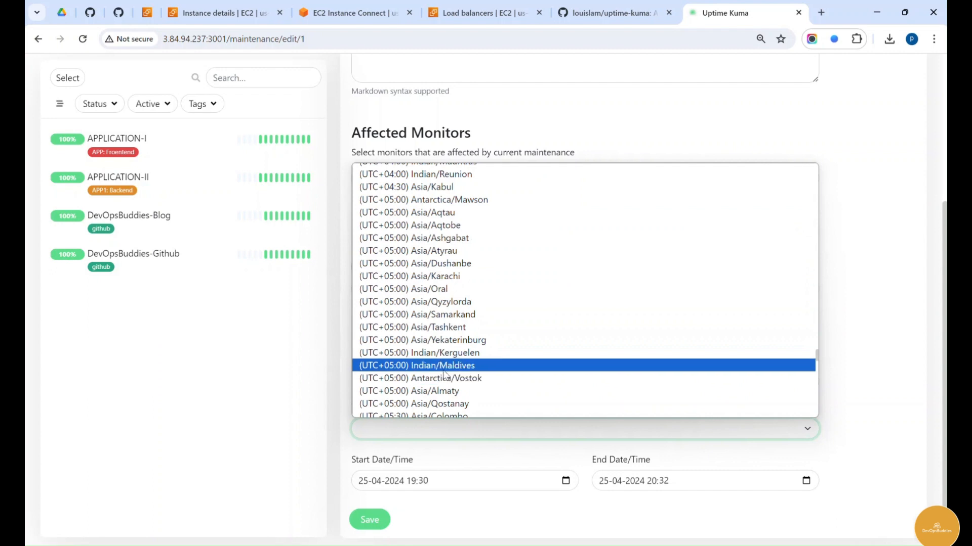
scroll(425, 366, down, 3)
click(420, 306)
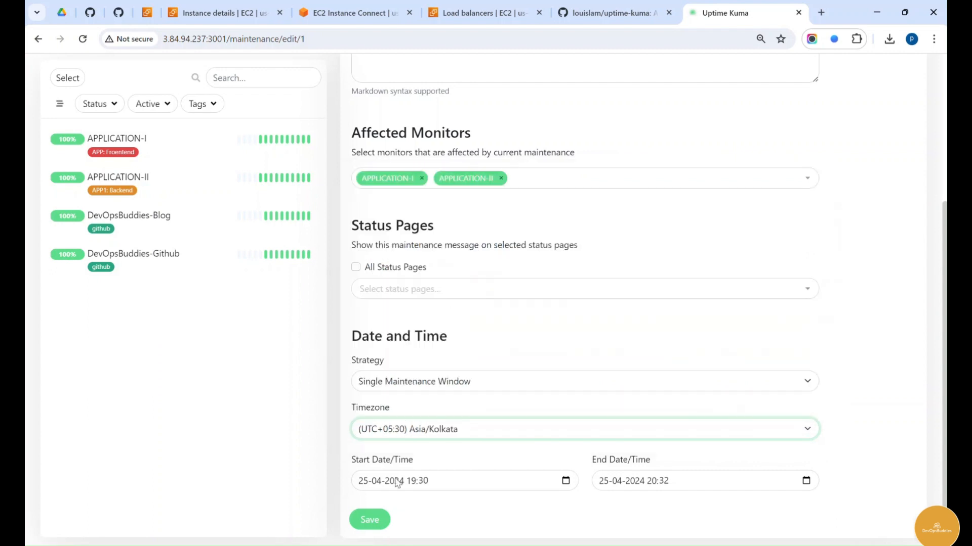
click(370, 519)
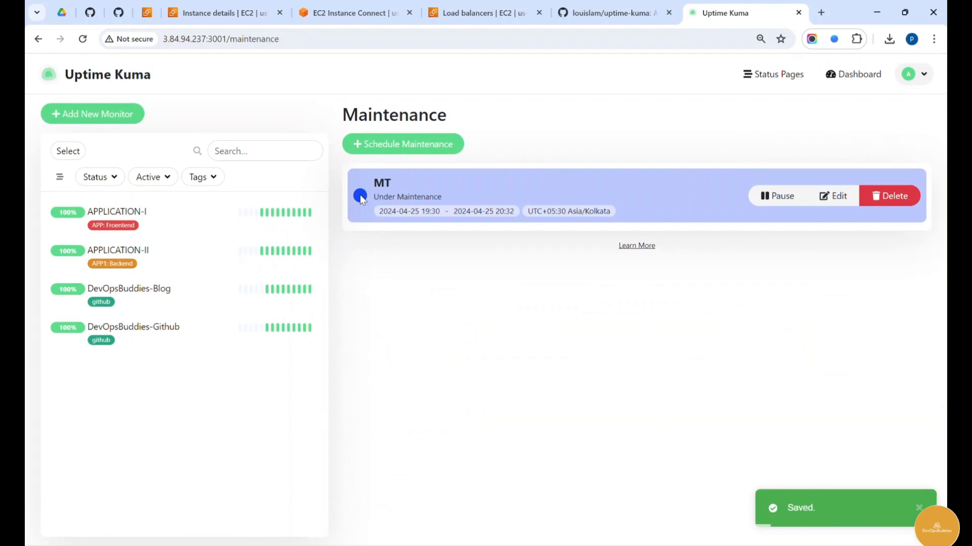
- Check the status details of the APPLICATION-I monitor and return to the maintenance list
mouse_move(310, 217)
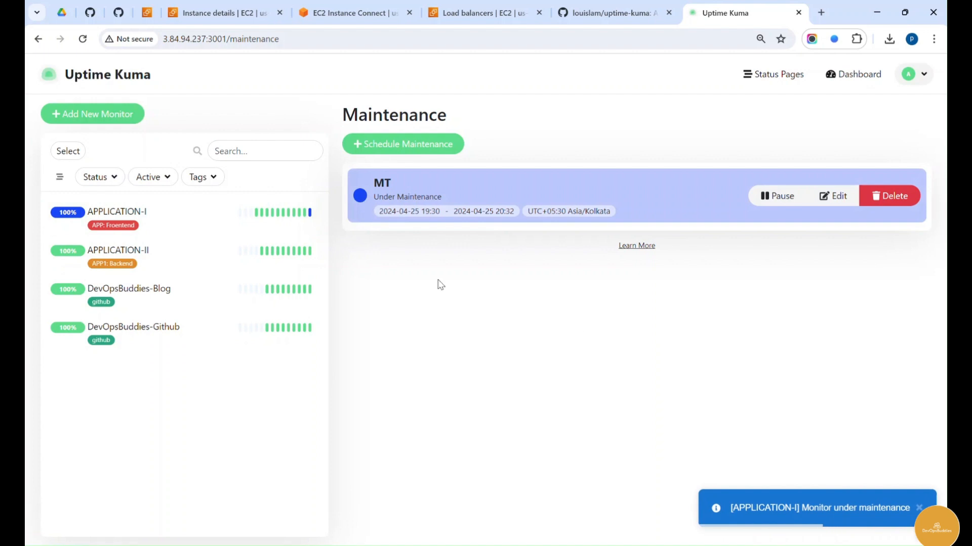
click(240, 223)
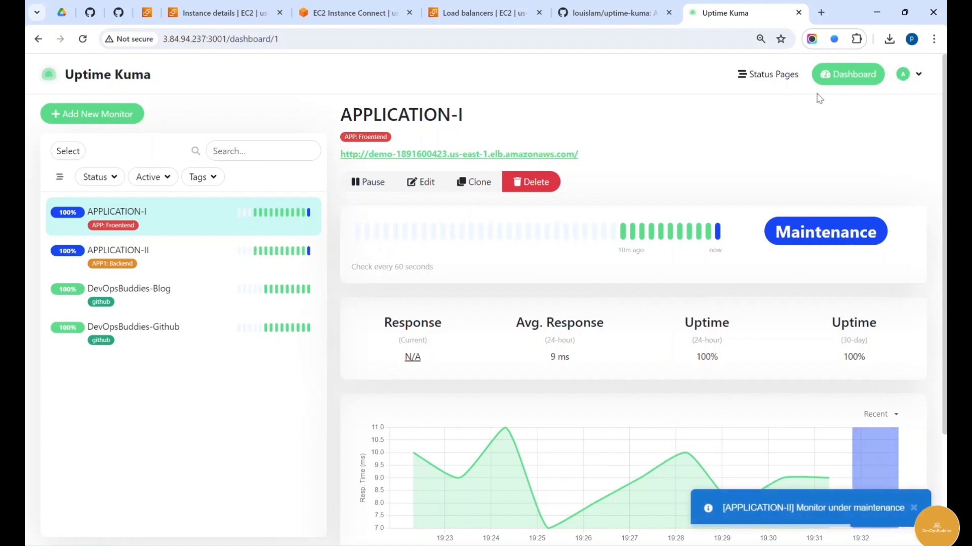
click(912, 75)
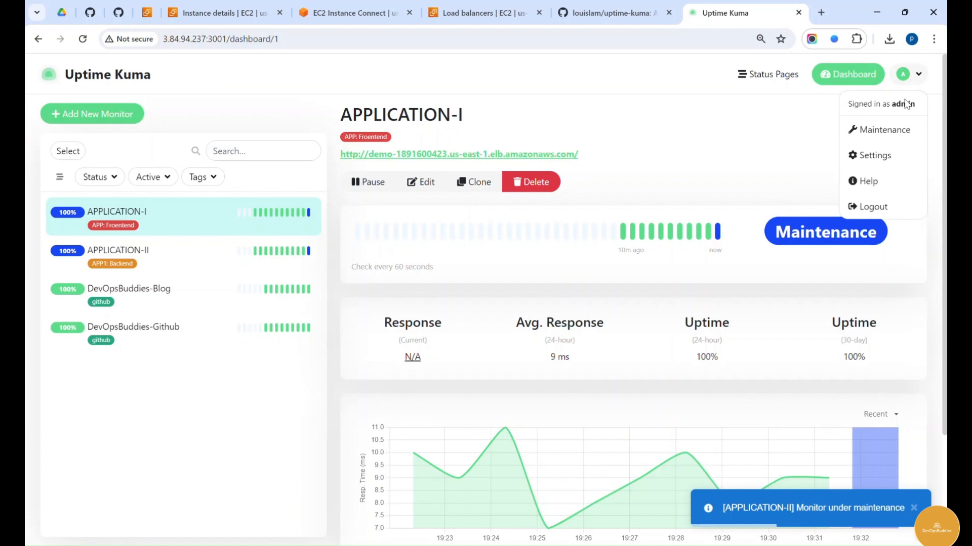
click(886, 130)
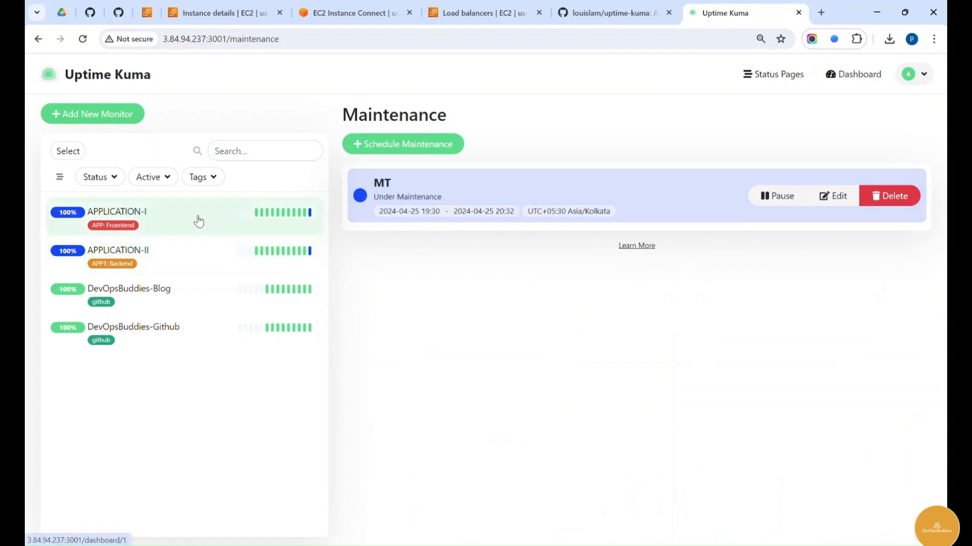
- Reload the public DevOpsBuddies APP Status page in the incognito window and examine its overall status banner
mouse_move(289, 542)
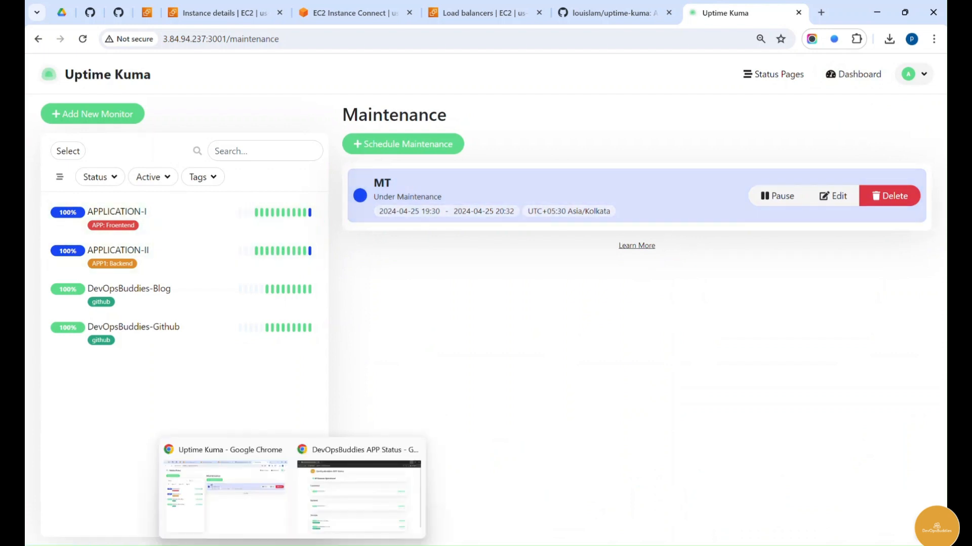
click(359, 491)
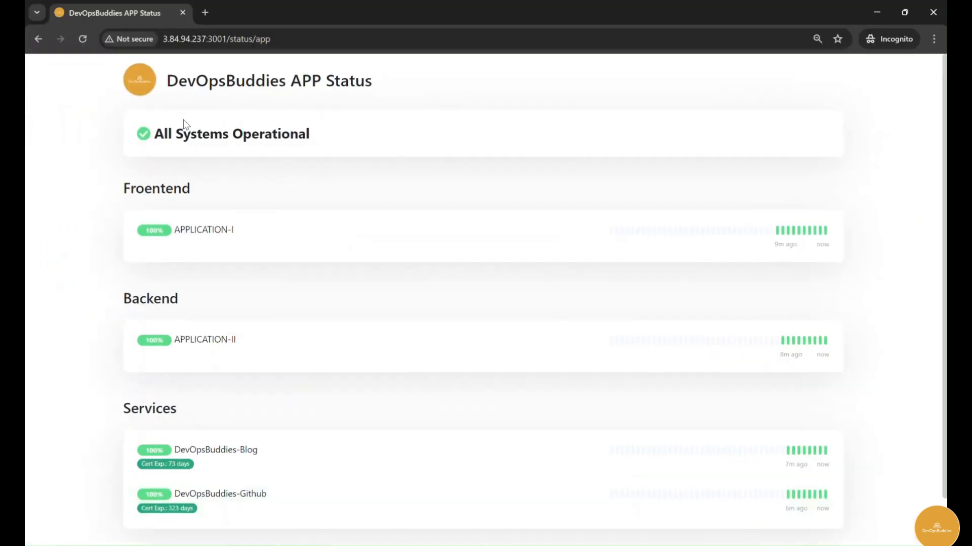
click(83, 39)
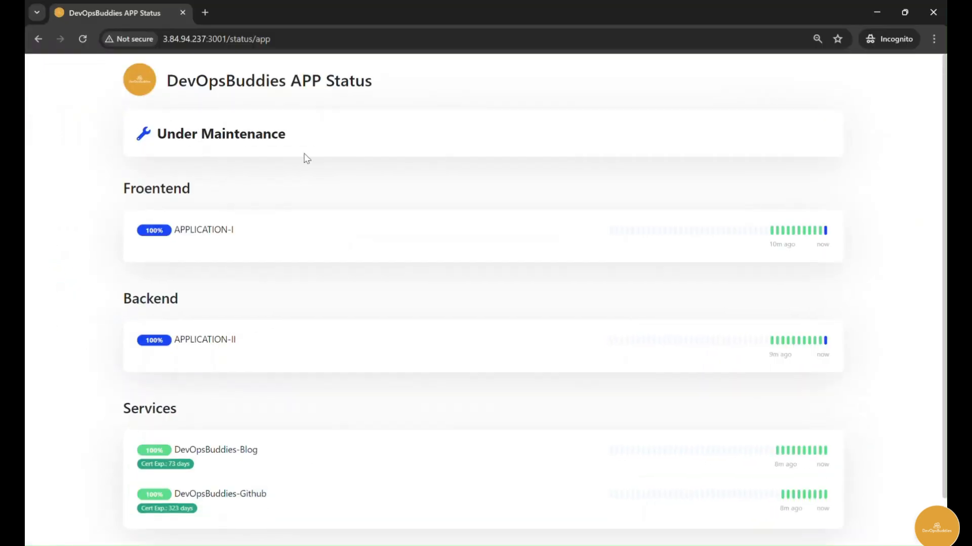
double_click(169, 135)
drag(168, 134, 268, 139)
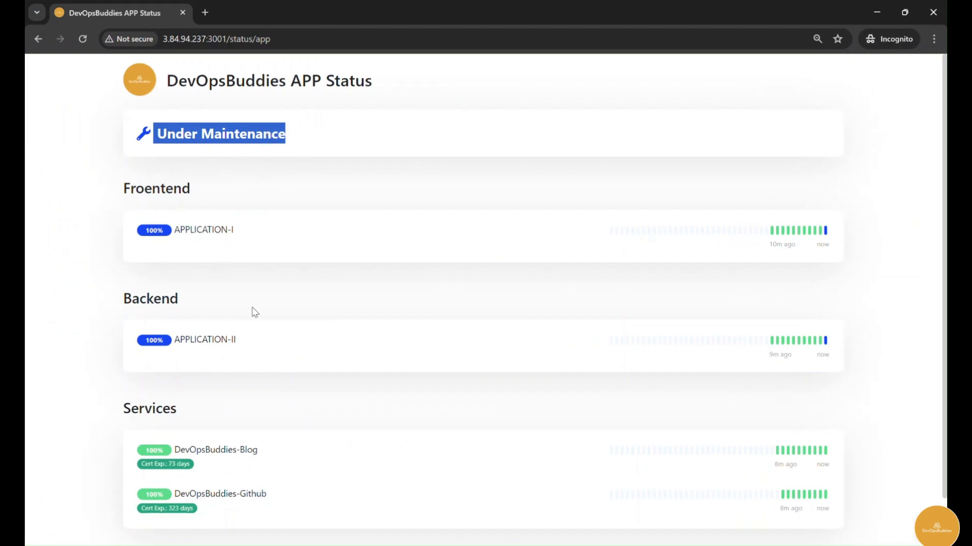
- Delete the MT maintenance, confirm the deletion, and reload the maintenance list
key(alt+Tab)
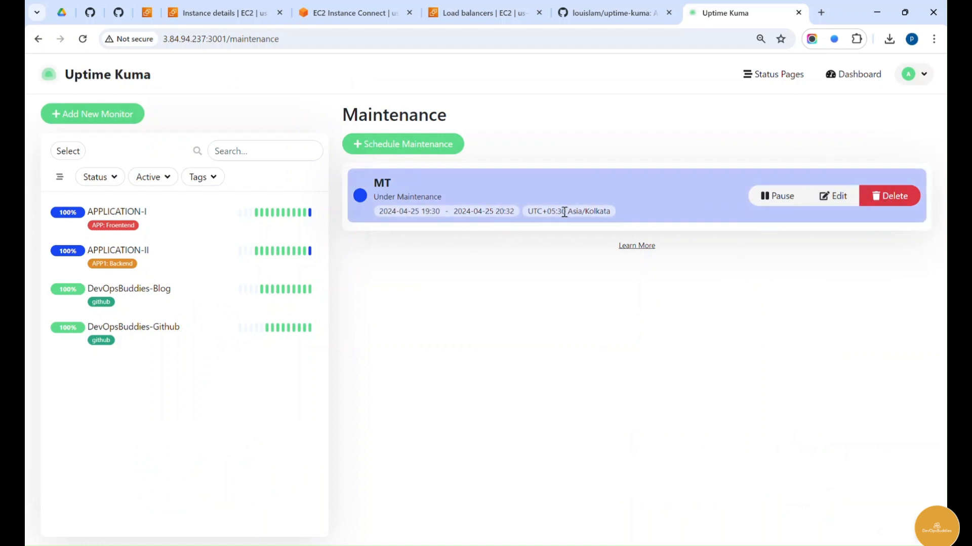
click(878, 195)
click(559, 157)
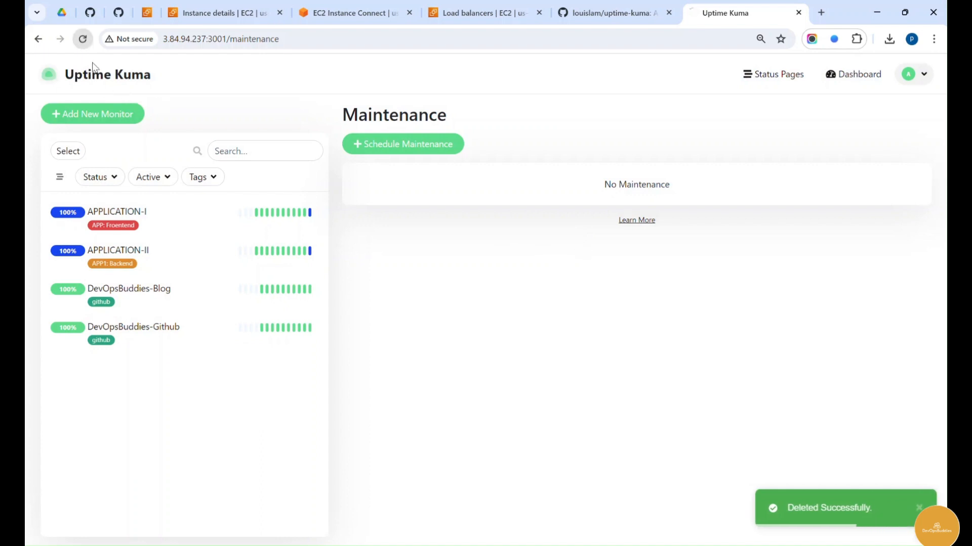
click(82, 39)
- Reload the public status page after the deletion and return to the maintenance list to check the application monitors
mouse_move(292, 545)
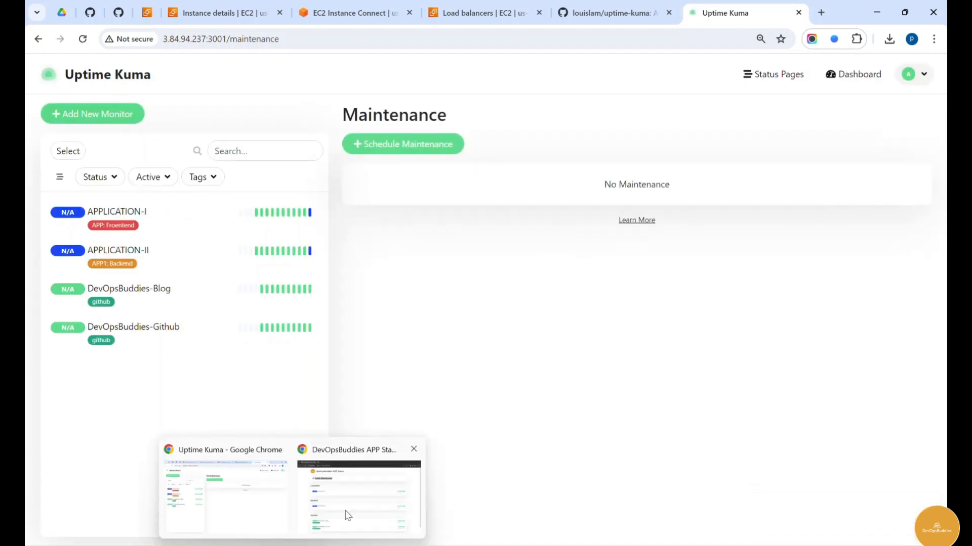
click(347, 513)
click(83, 39)
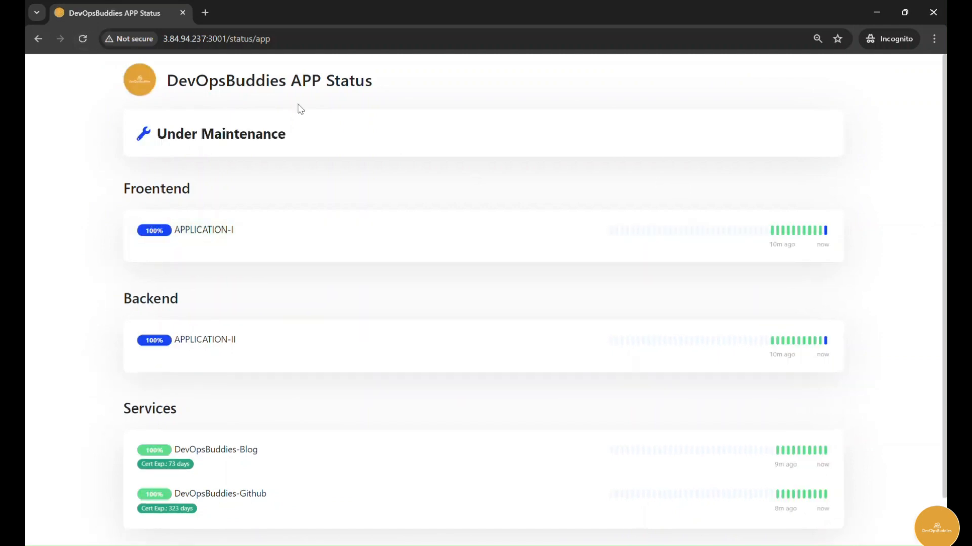
click(872, 13)
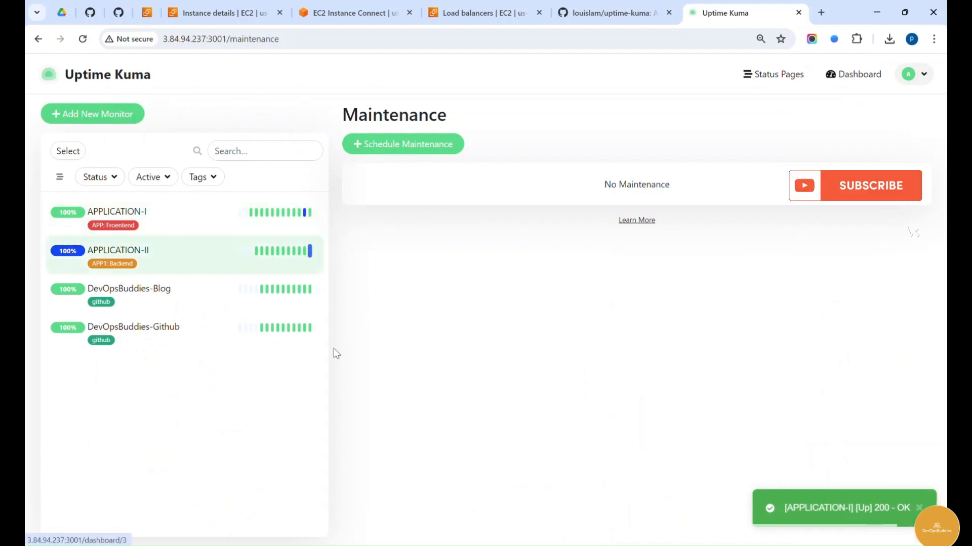
- Reload the public status page again and review the overall status and the Froentend, Backend and Services groups
mouse_move(292, 544)
click(359, 493)
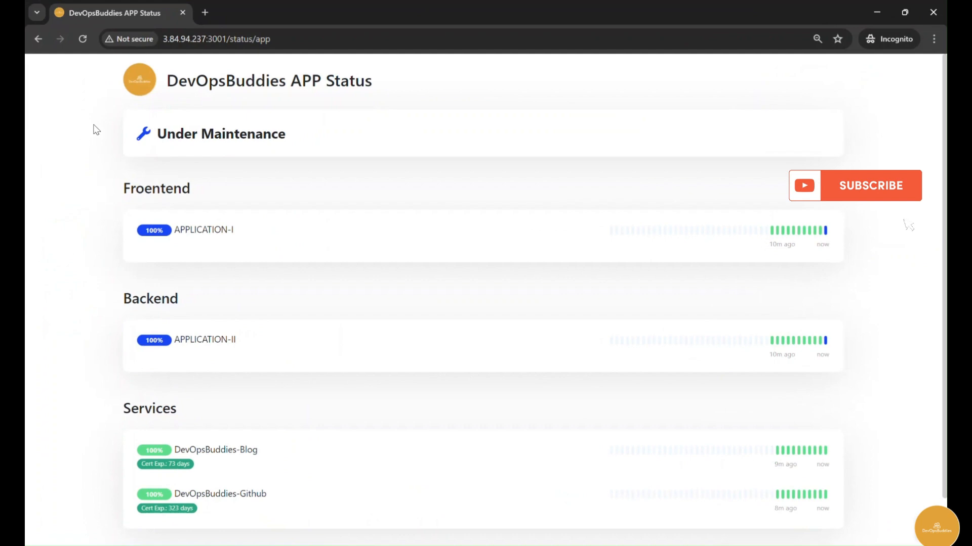
click(89, 38)
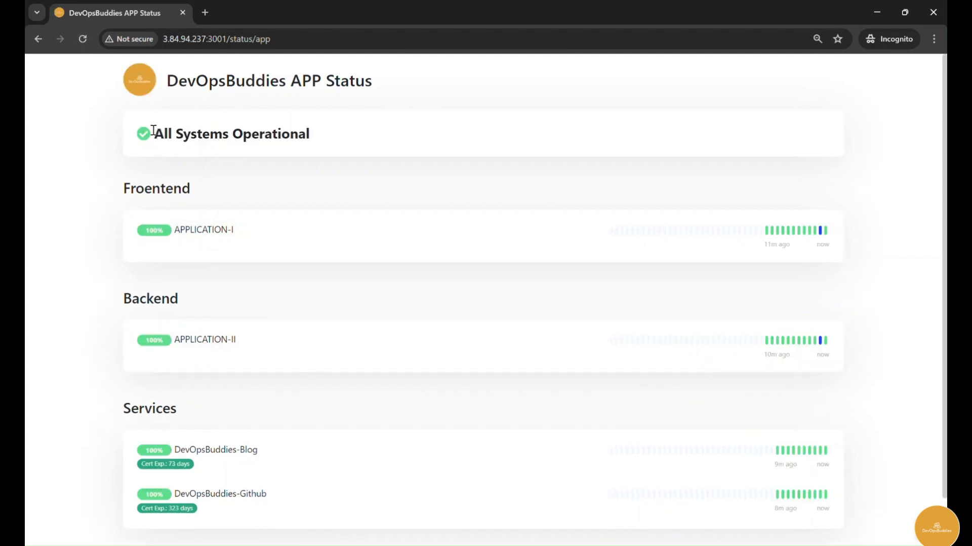
drag(153, 130, 377, 140)
scroll(543, 362, down, 1)
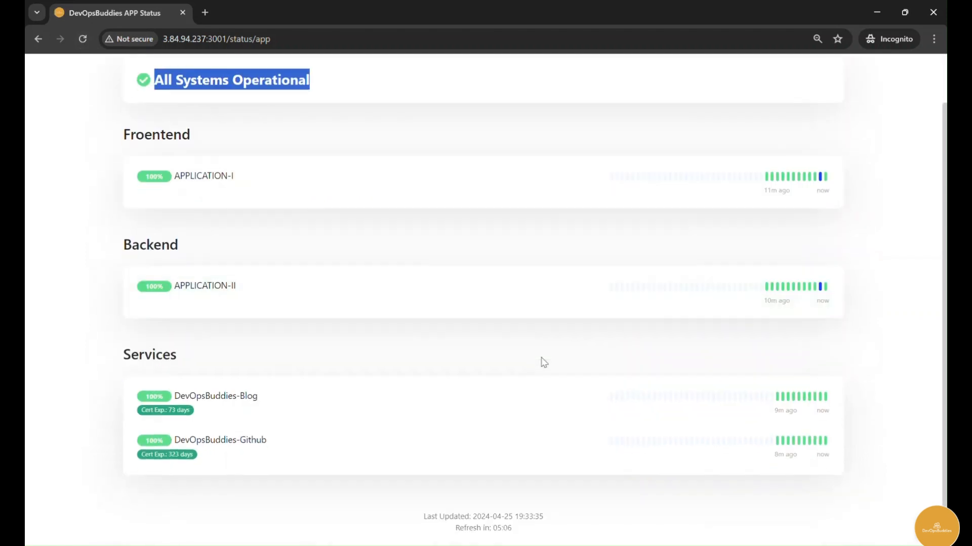
scroll(530, 355, up, 1)
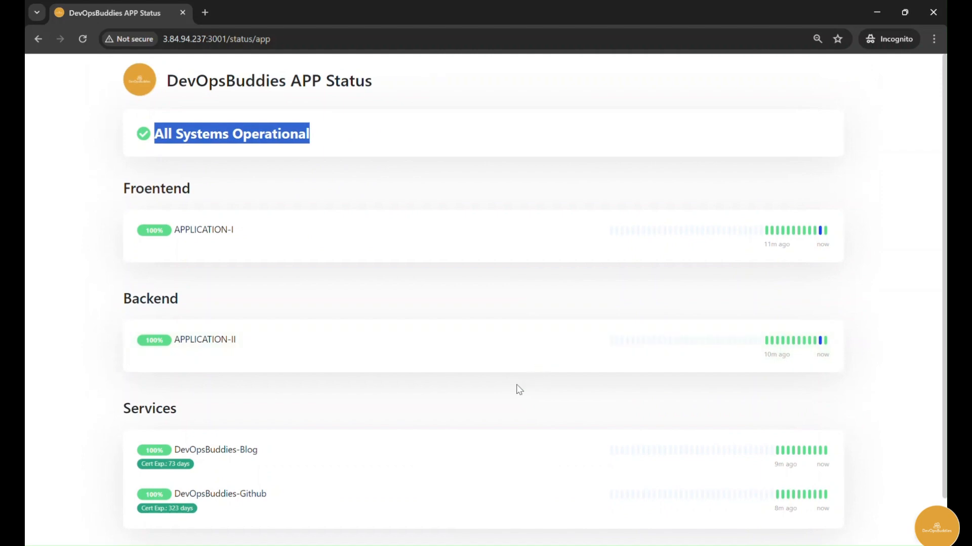
click(876, 14)
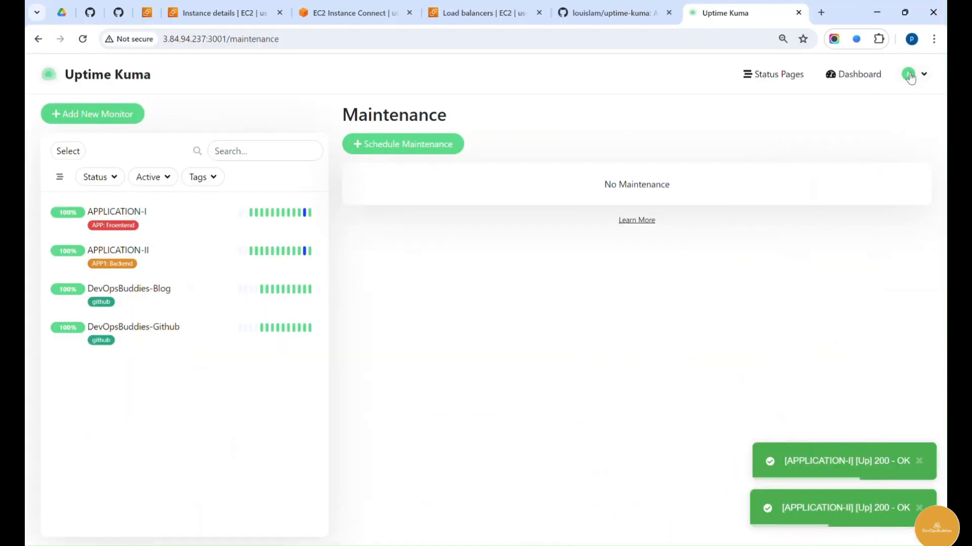
- Open the DevOpsBuddies APP Status page for editing and start a new incident on it
click(769, 77)
click(466, 209)
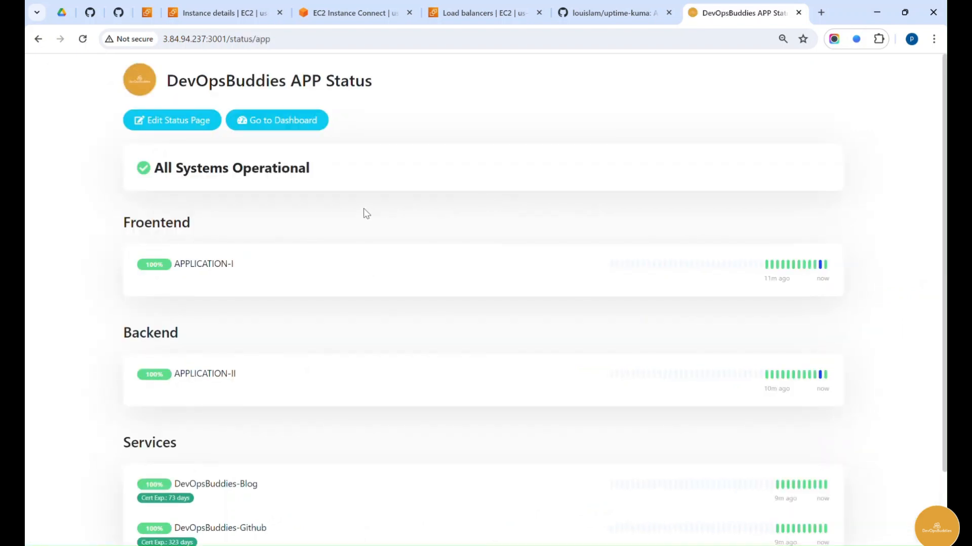
click(202, 121)
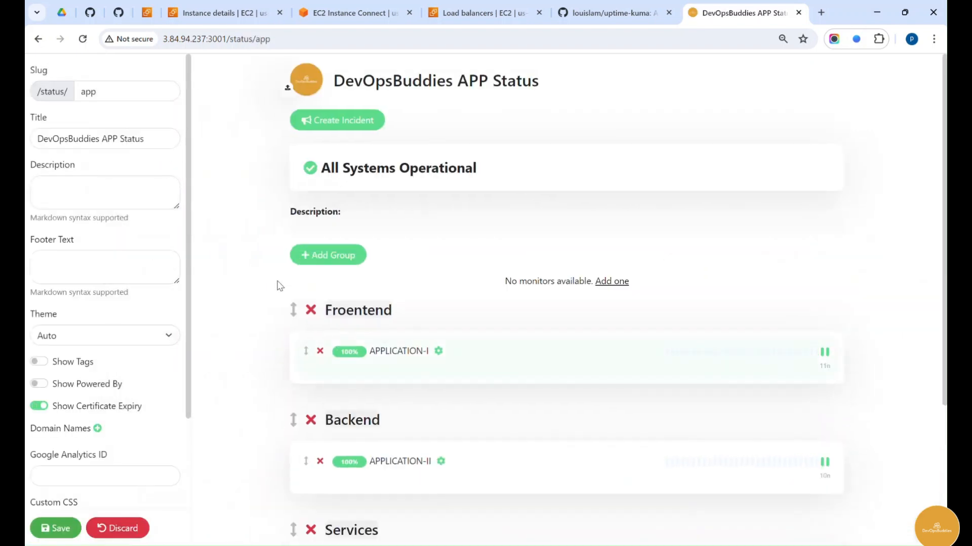
click(332, 125)
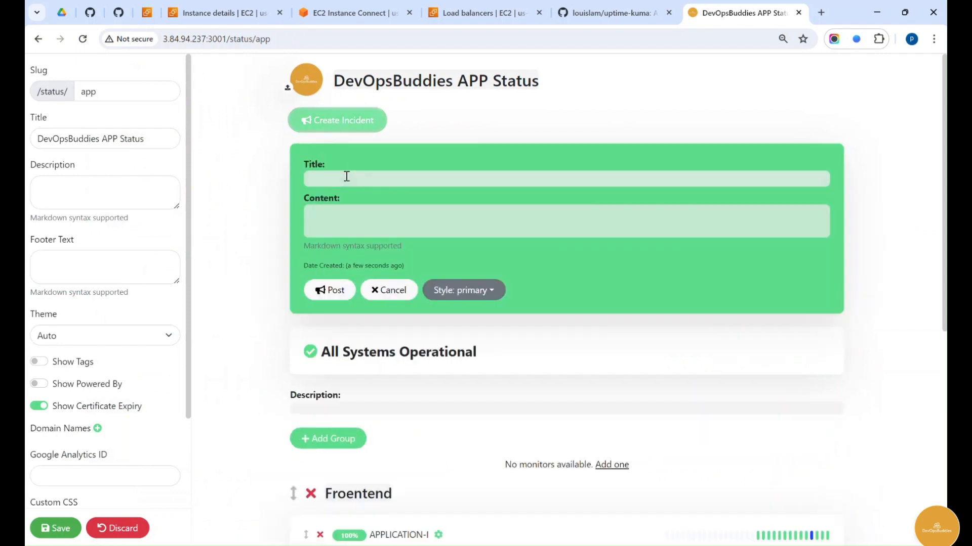